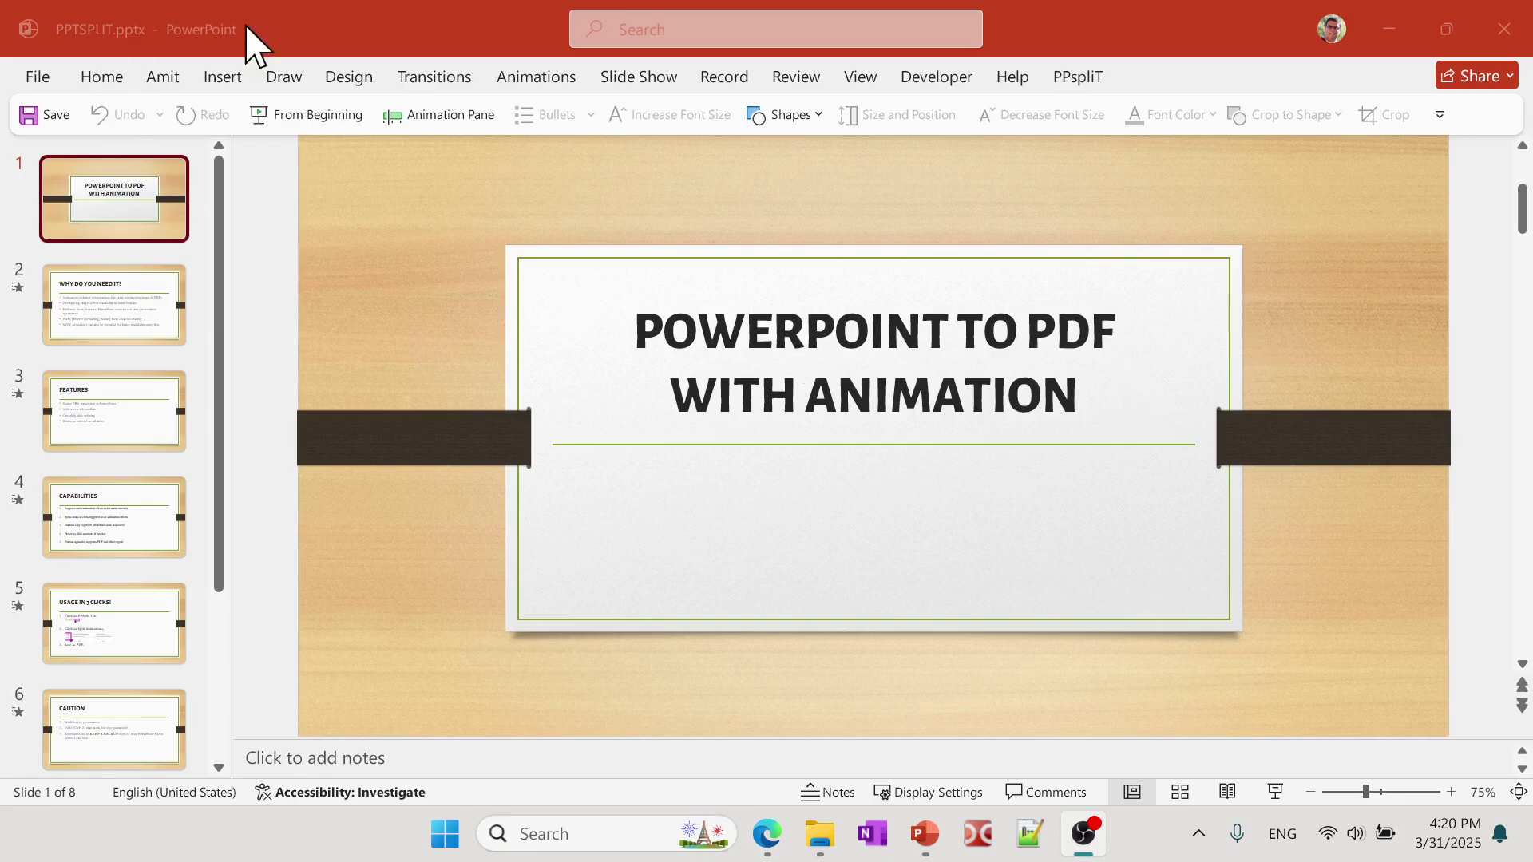
# - Browse the Save As file types for the Downloads folder
pyautogui.click(318, 34)
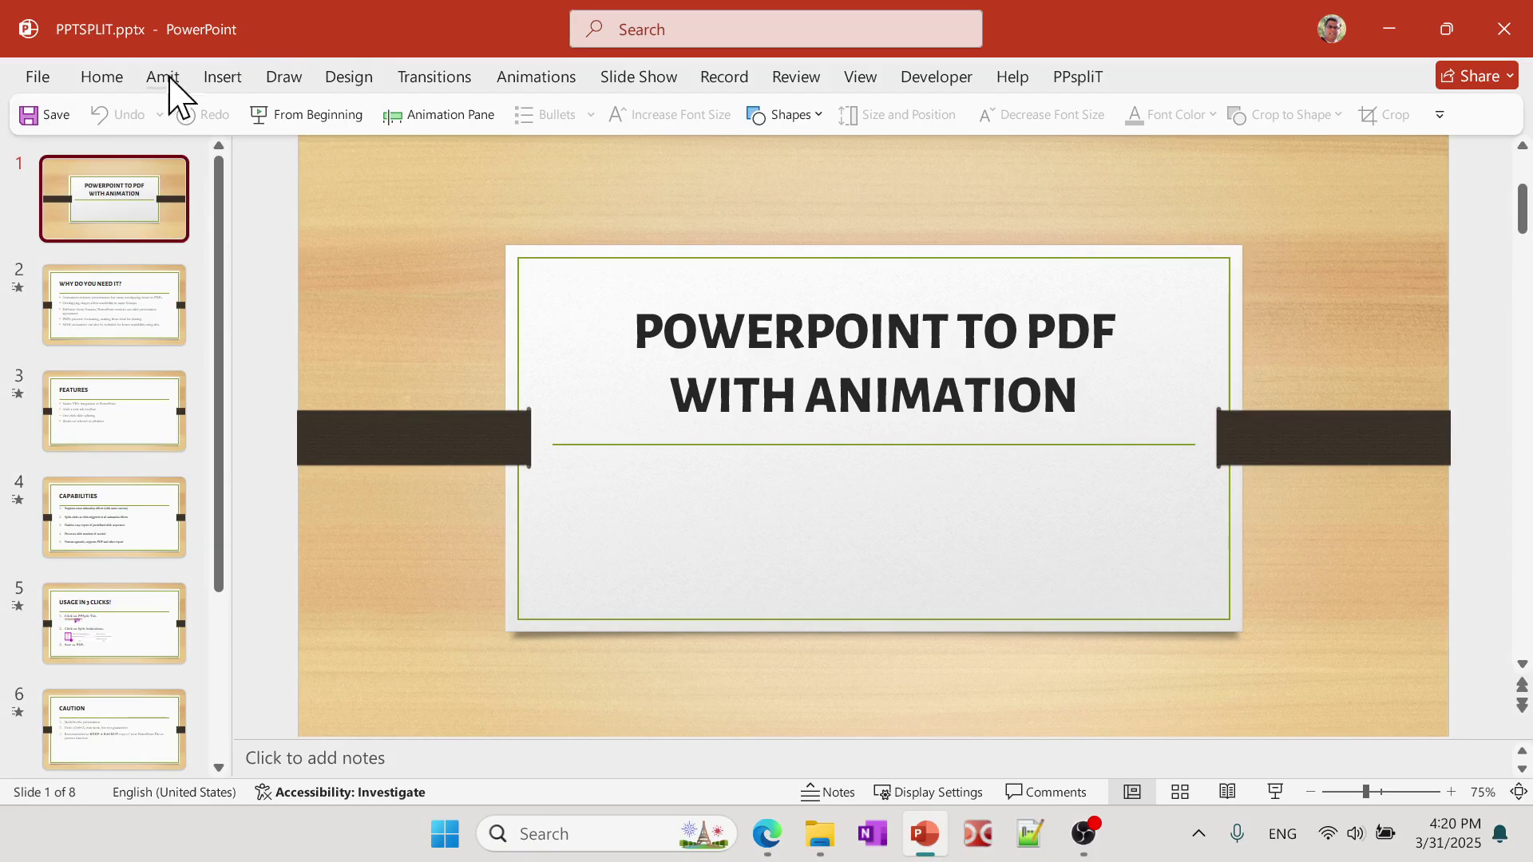
pyautogui.click(38, 78)
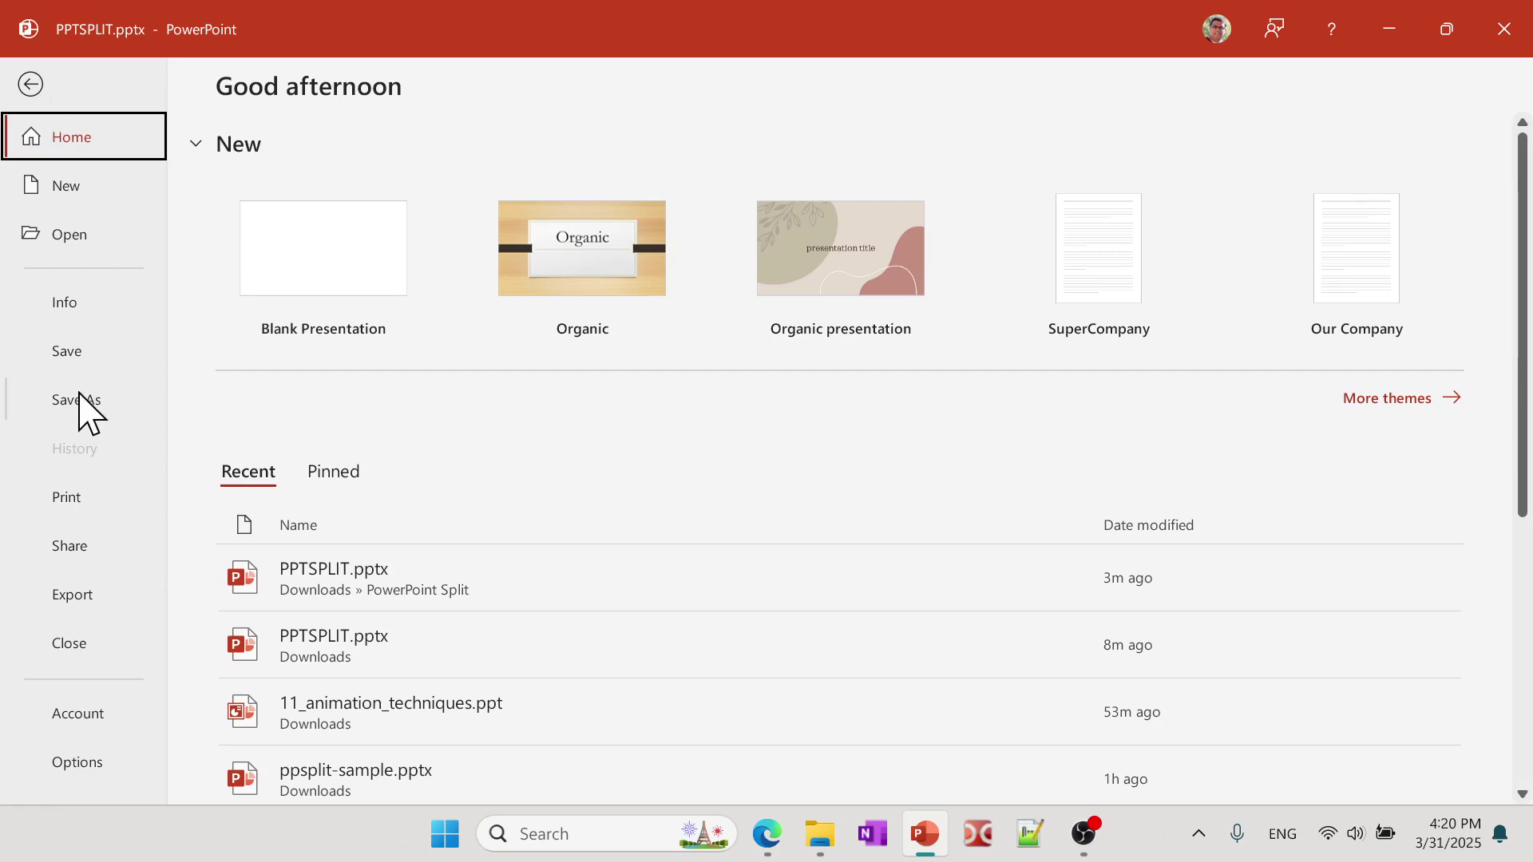
pyautogui.click(51, 395)
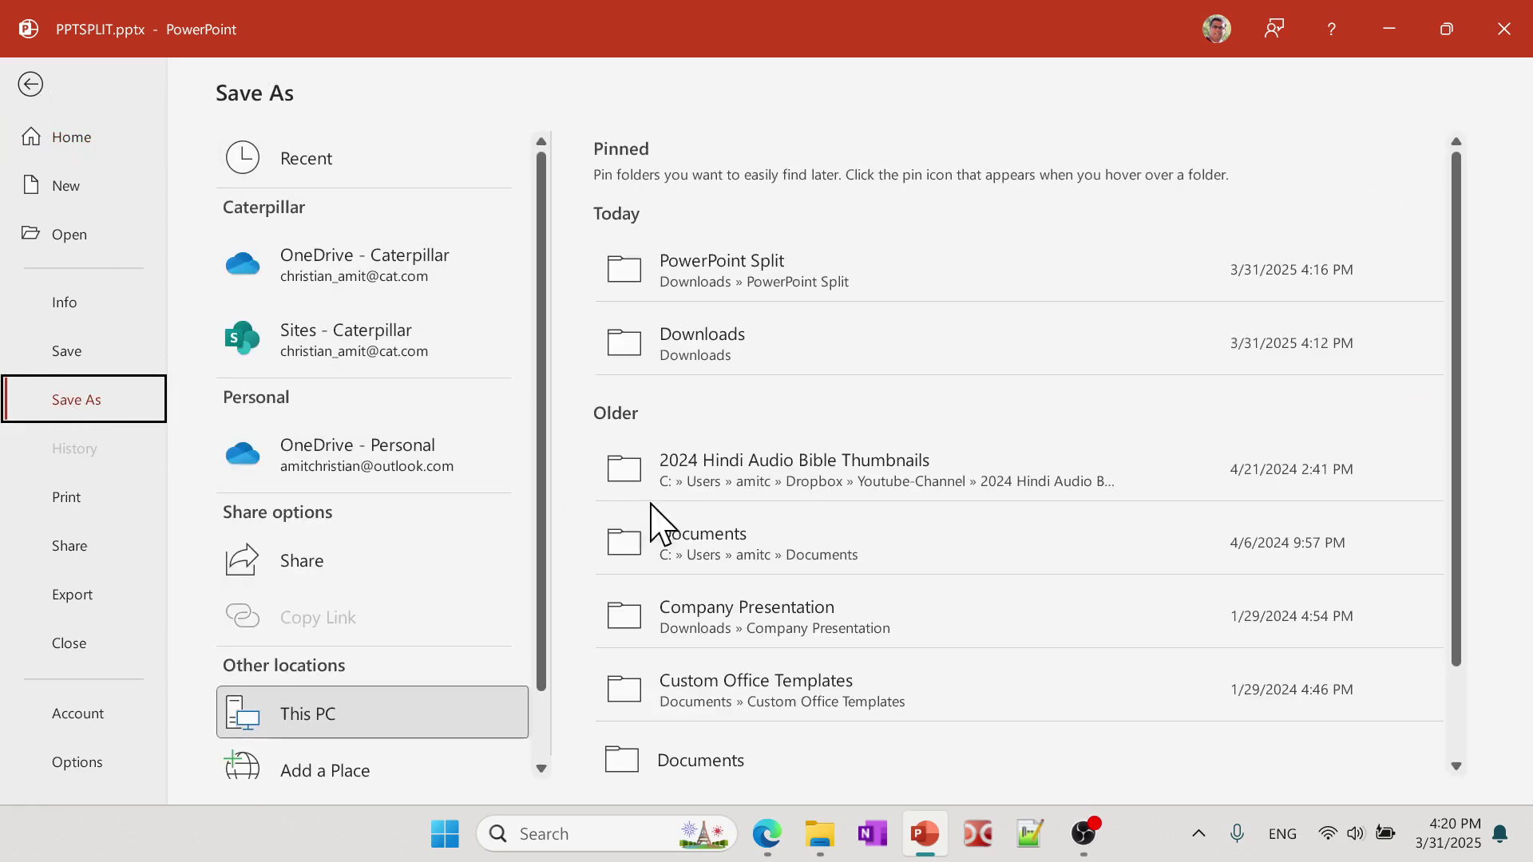
pyautogui.click(767, 363)
pyautogui.click(348, 636)
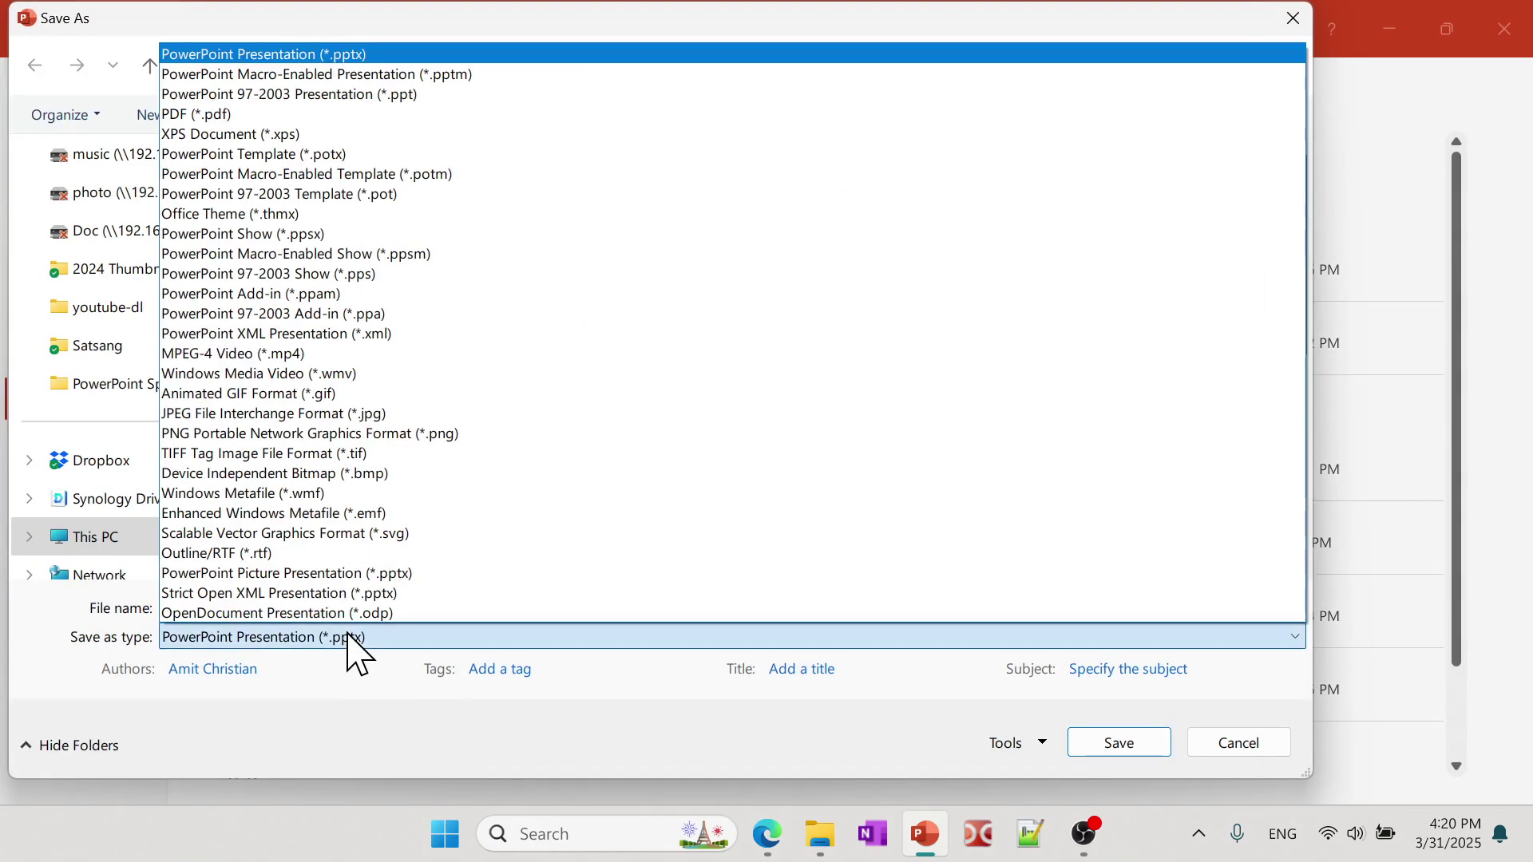
# - Cancel without saving and show slide 2, WHY DO YOU NEED IT?
pyautogui.click(1249, 747)
pyautogui.click(1240, 743)
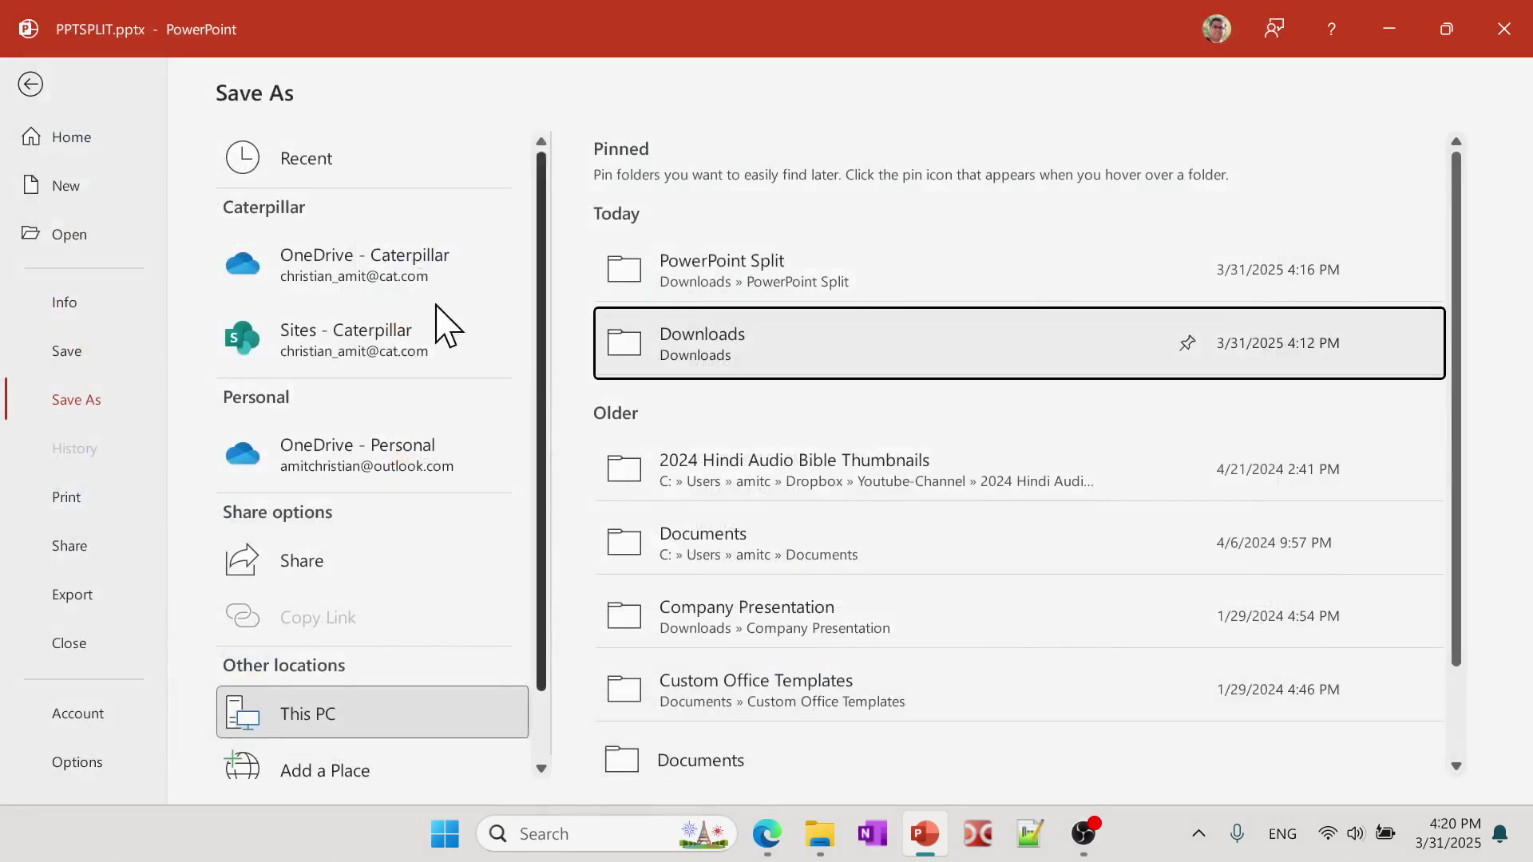
pyautogui.press('Escape')
pyautogui.click(131, 319)
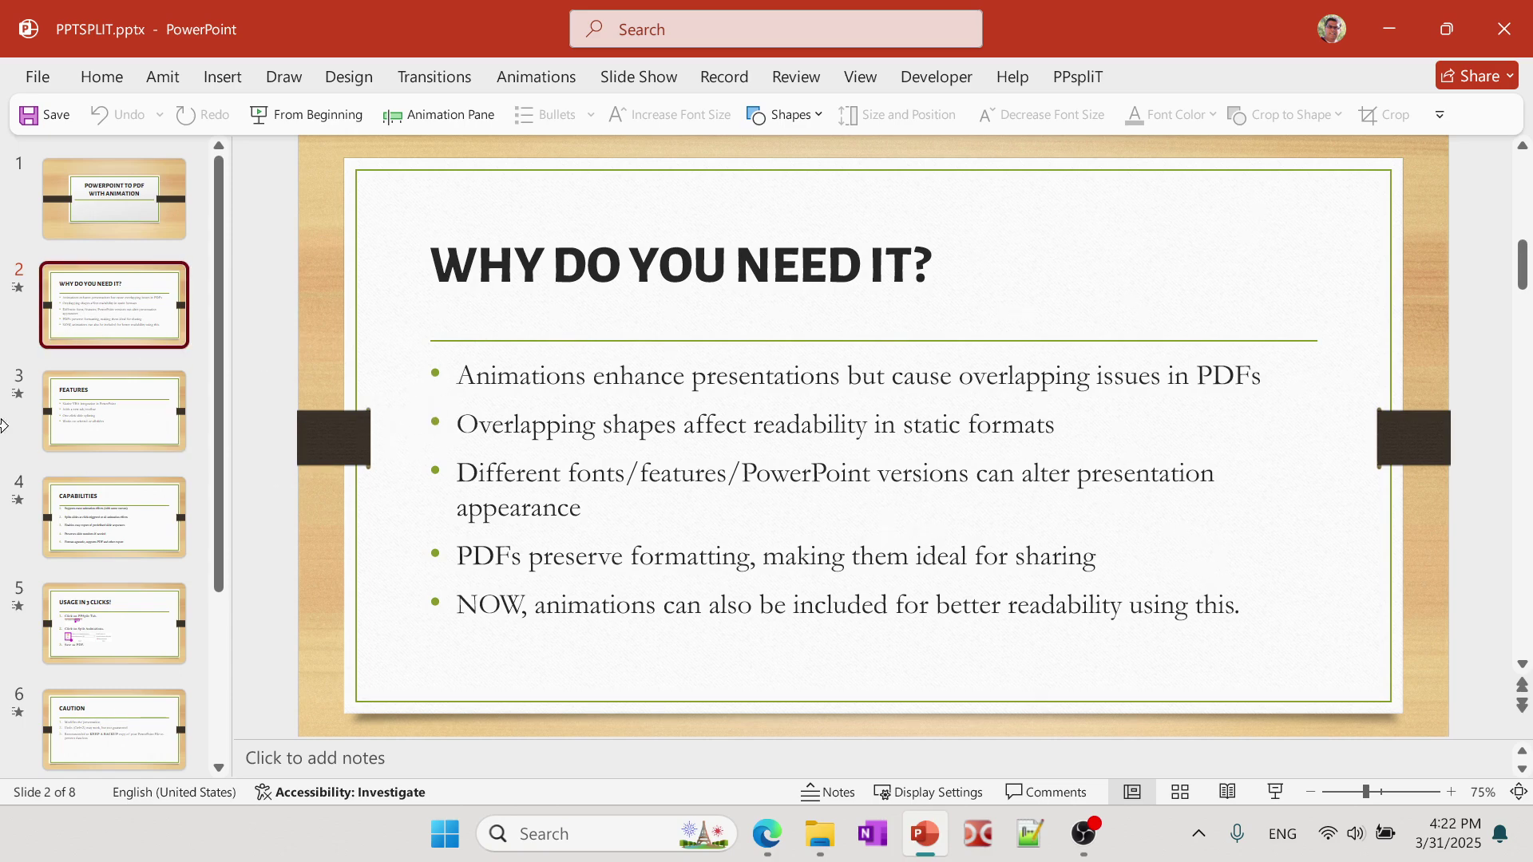
# - Start Reading View and advance to slide 3, FEATURES, with all four bullets shown
pyautogui.click(1229, 792)
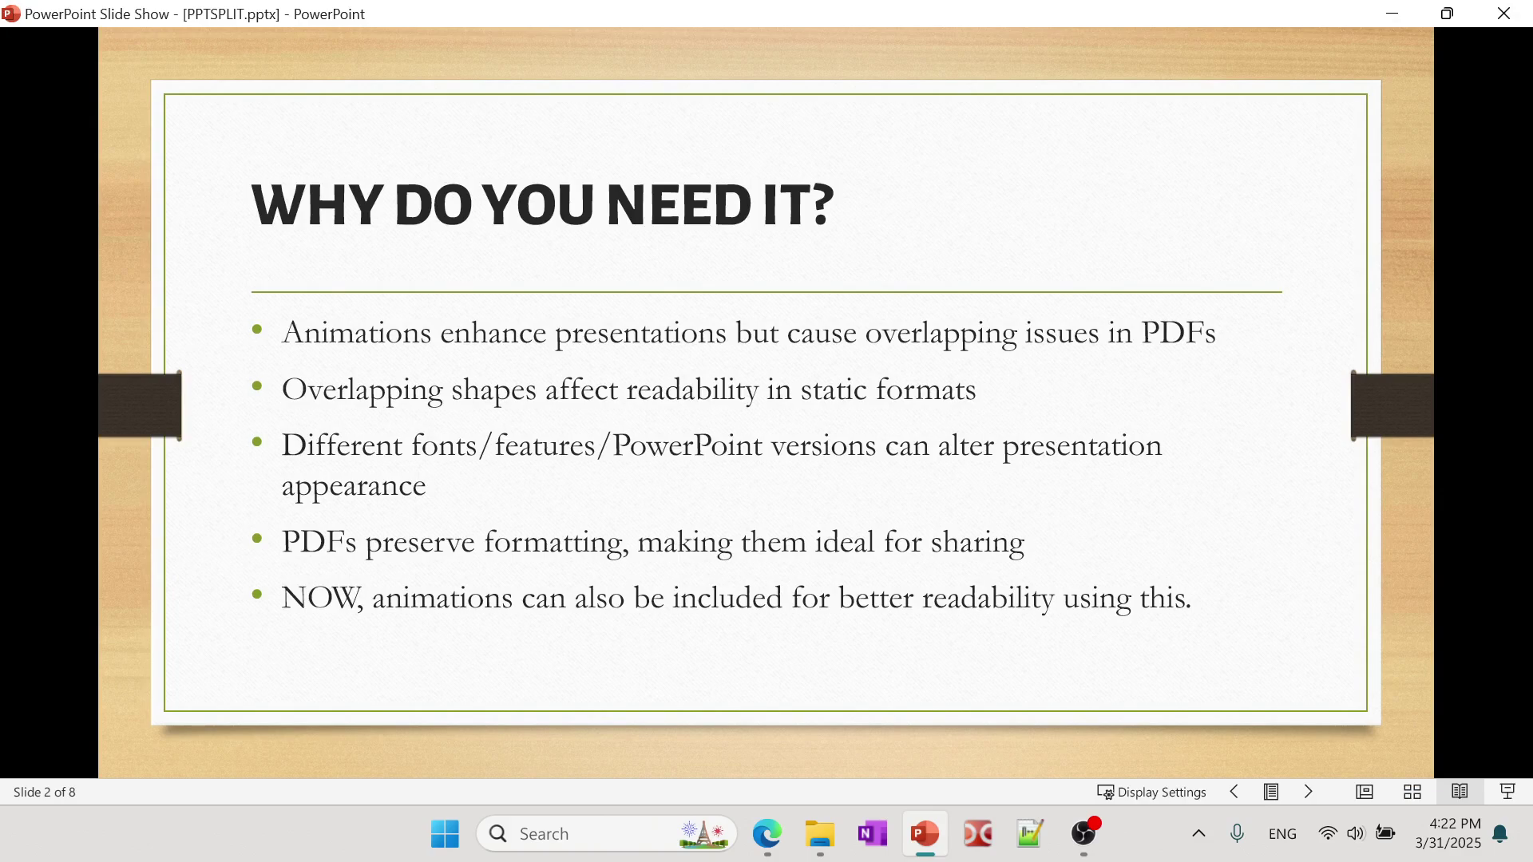
pyautogui.press('Right')
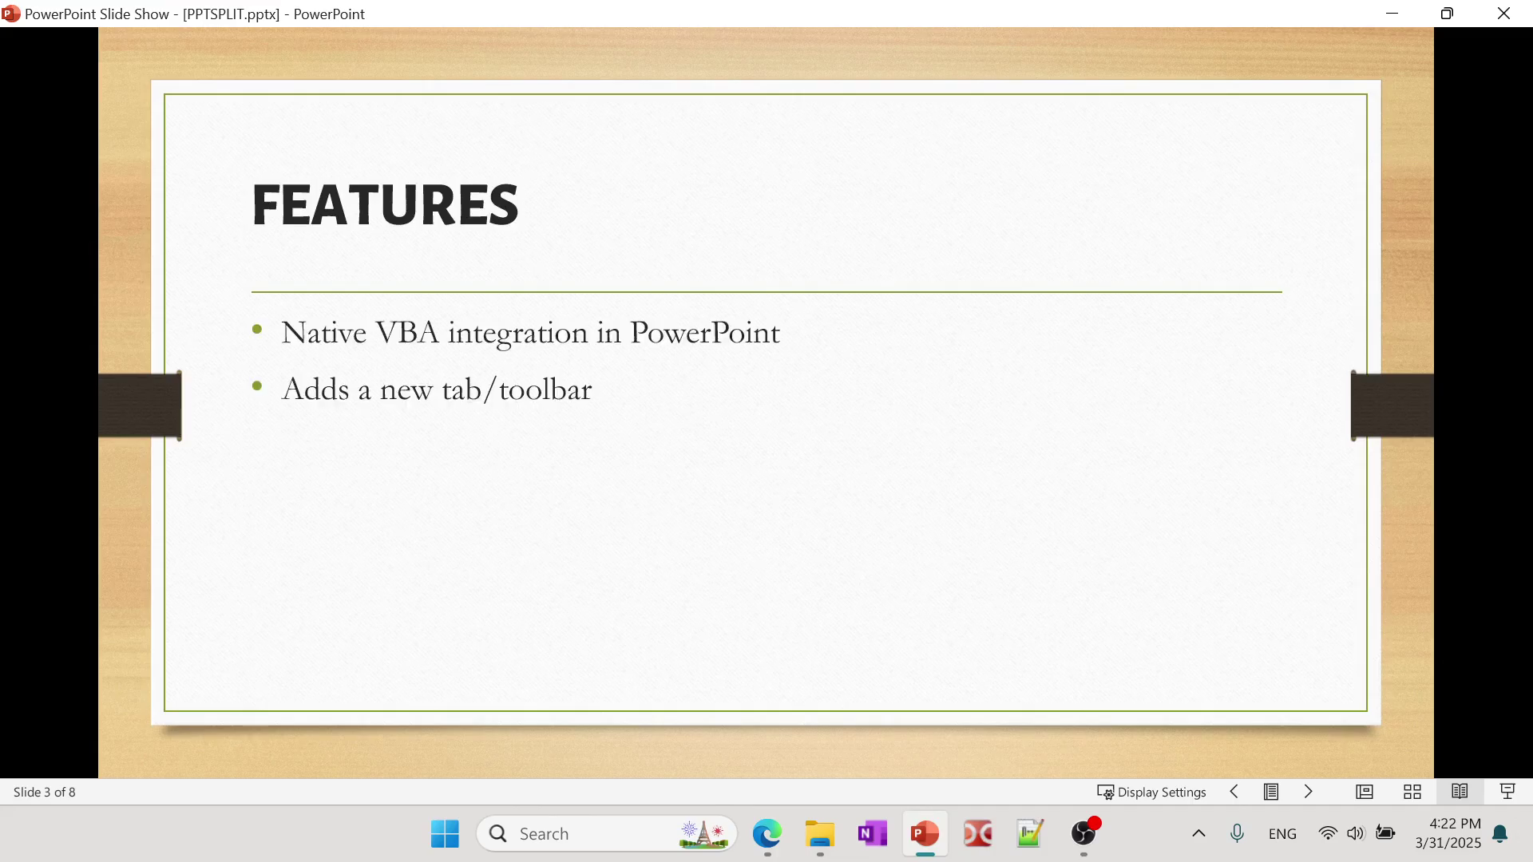
pyautogui.press('Right')
pyautogui.press('Left')
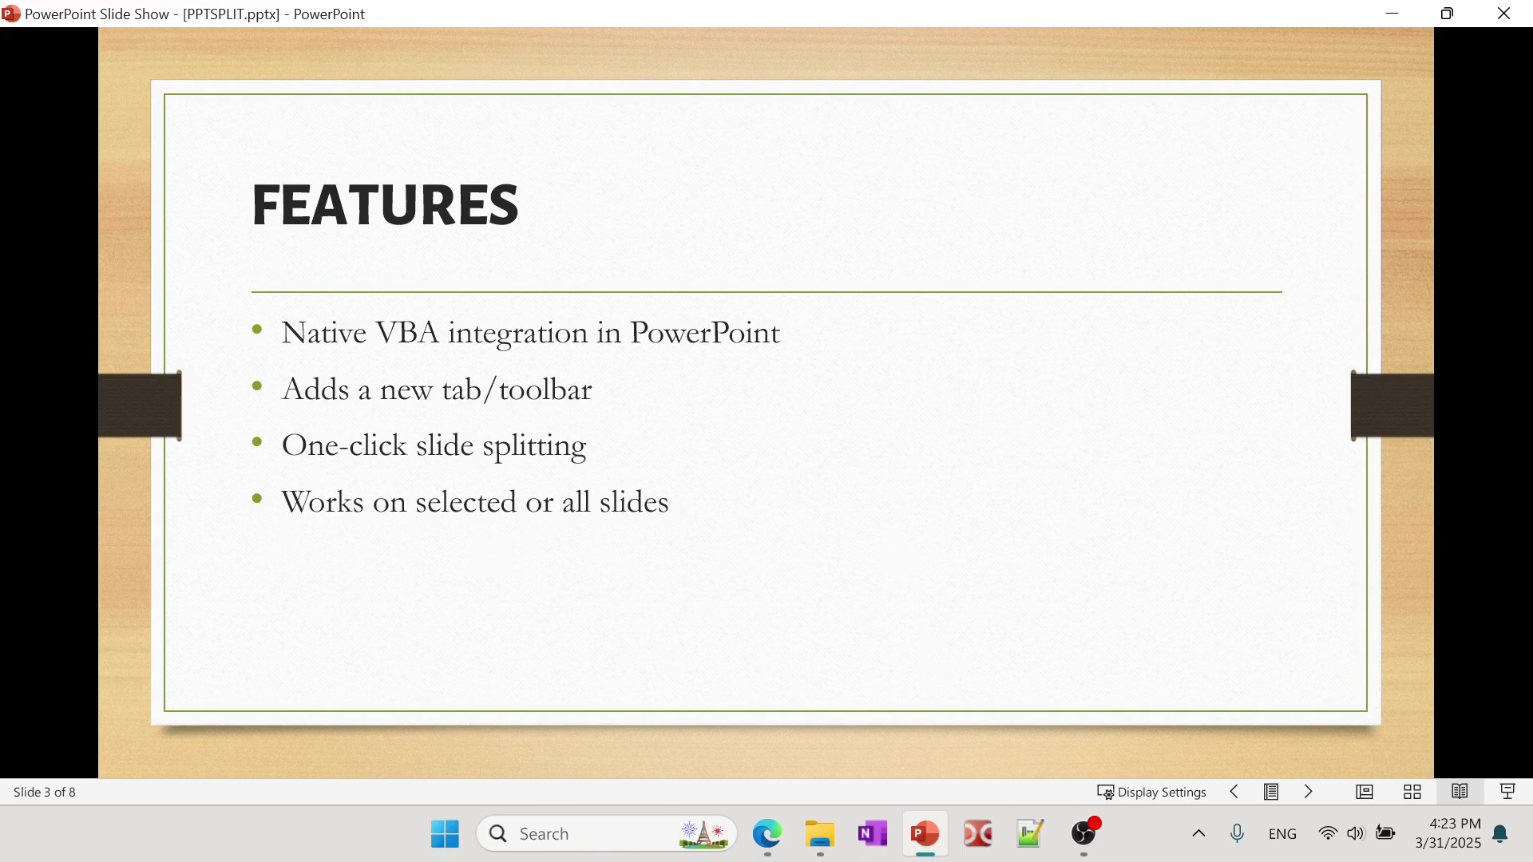
# - Advance through the five CAPABILITIES items to slide 5, USAGE IN 3 CLICKS!, body still empty
pyautogui.press('Right')
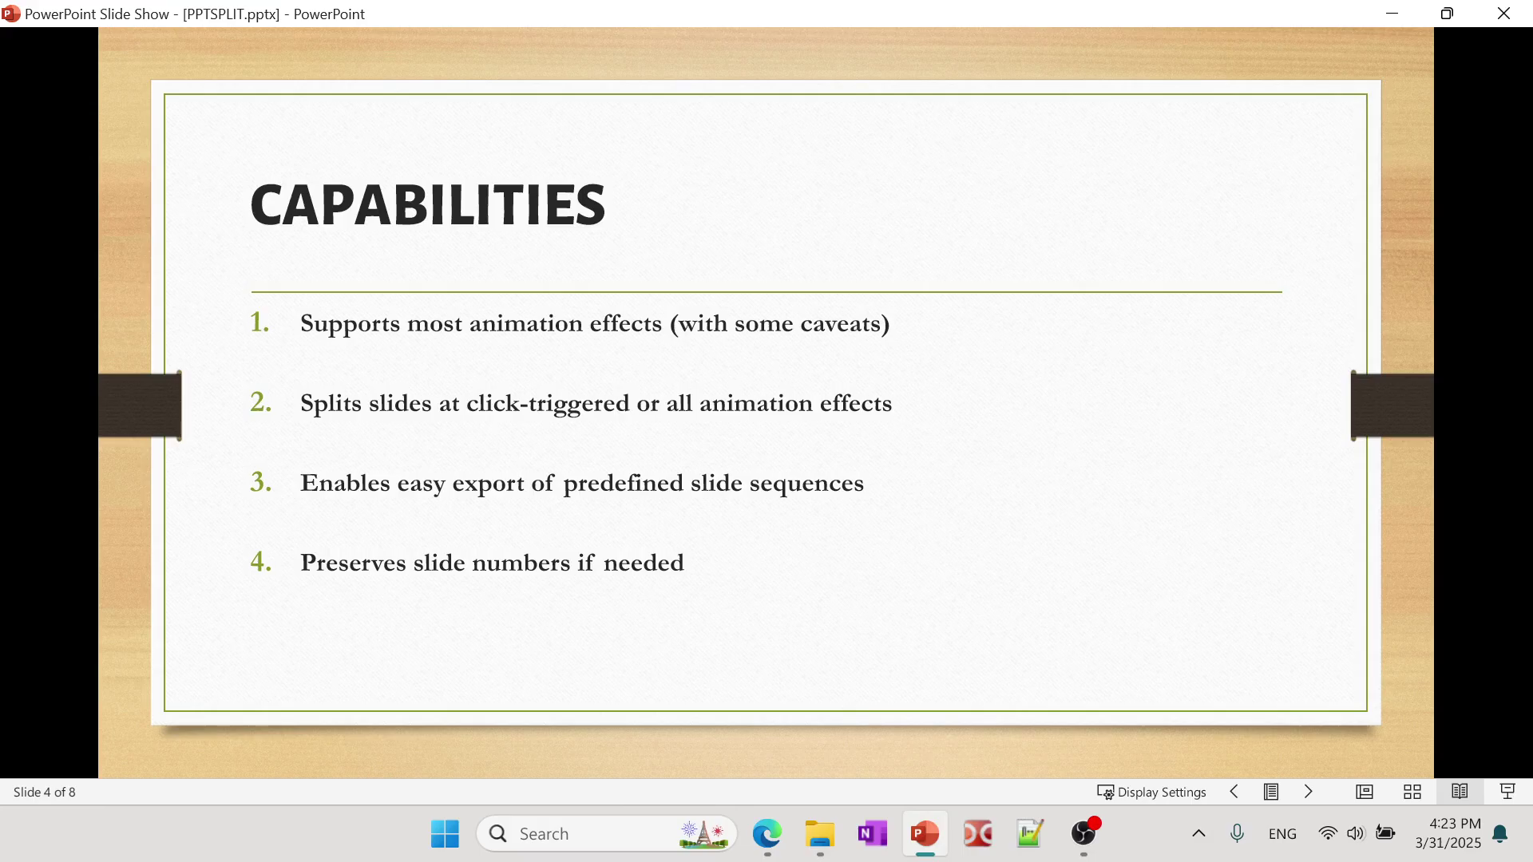
pyautogui.click(1002, 548)
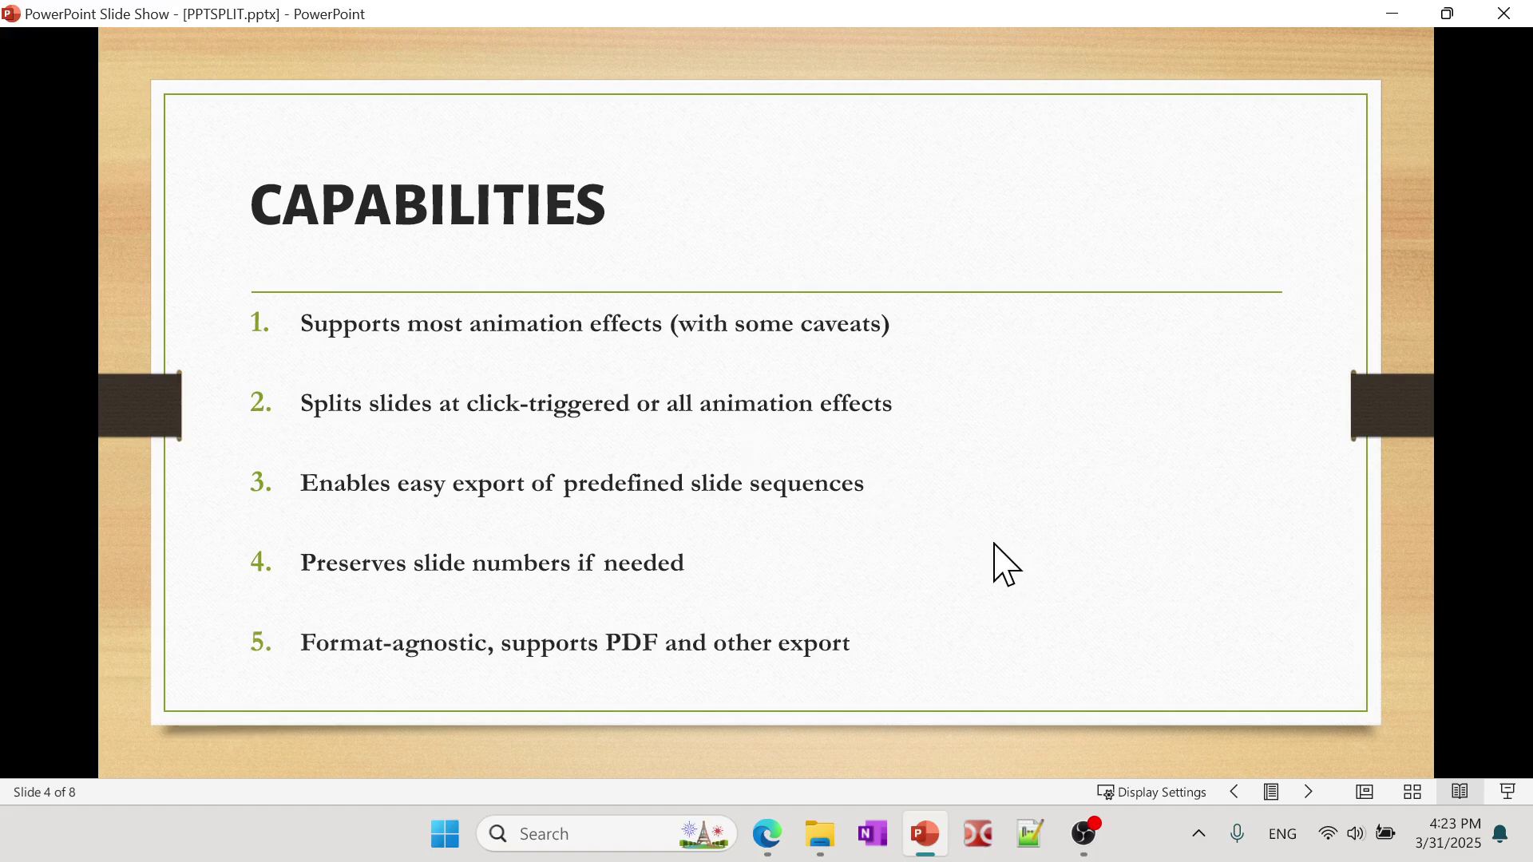
pyautogui.click(994, 544)
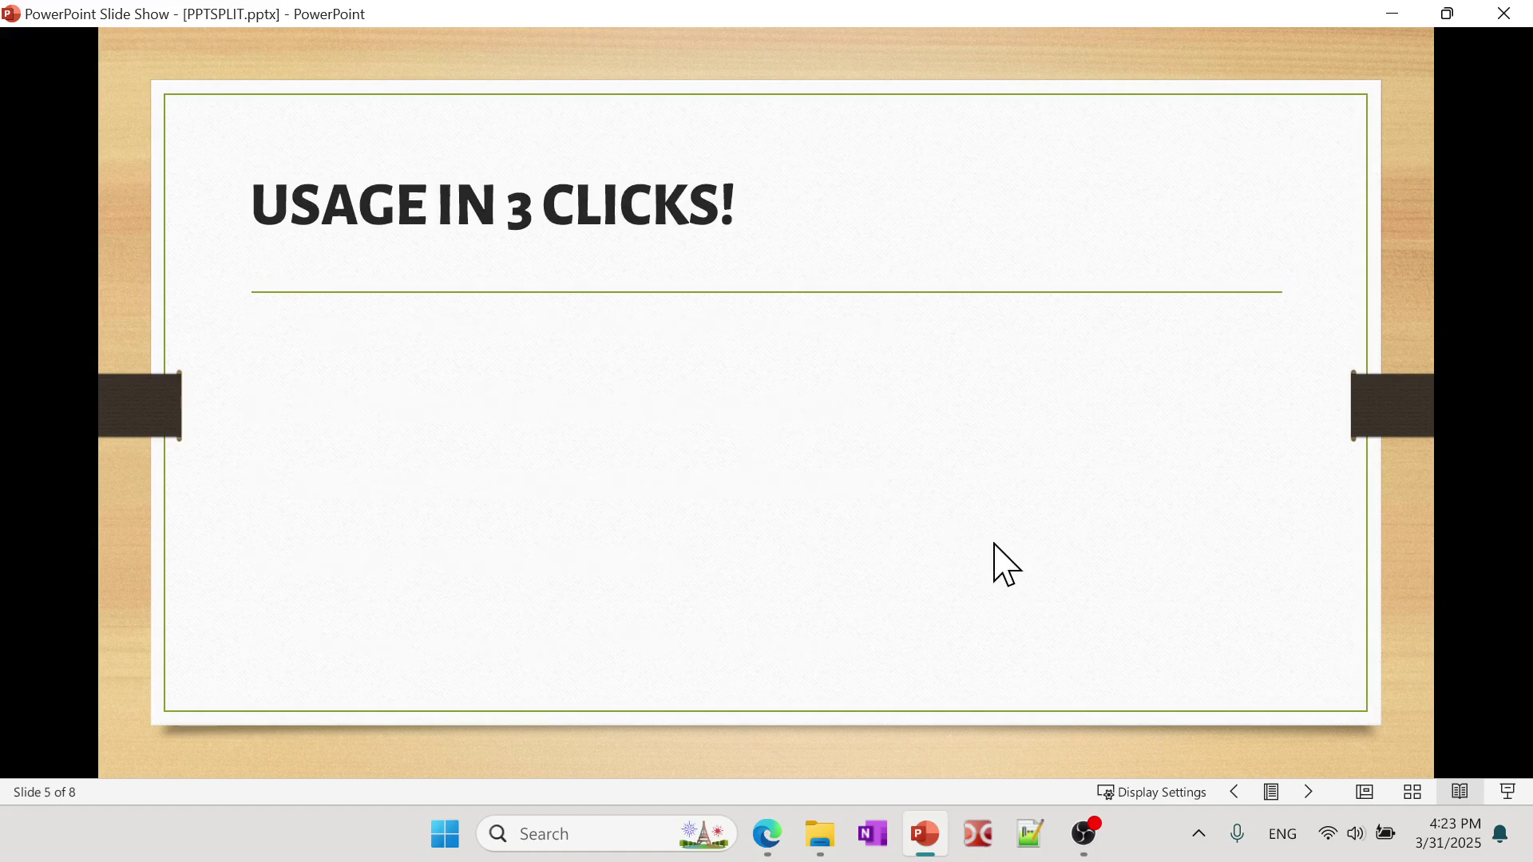
pyautogui.click(994, 544)
pyautogui.press('Left')
# - Minimize the slideshow and scroll through the PPspliT GitHub README
pyautogui.click(1391, 14)
pyautogui.moveTo(766, 834)
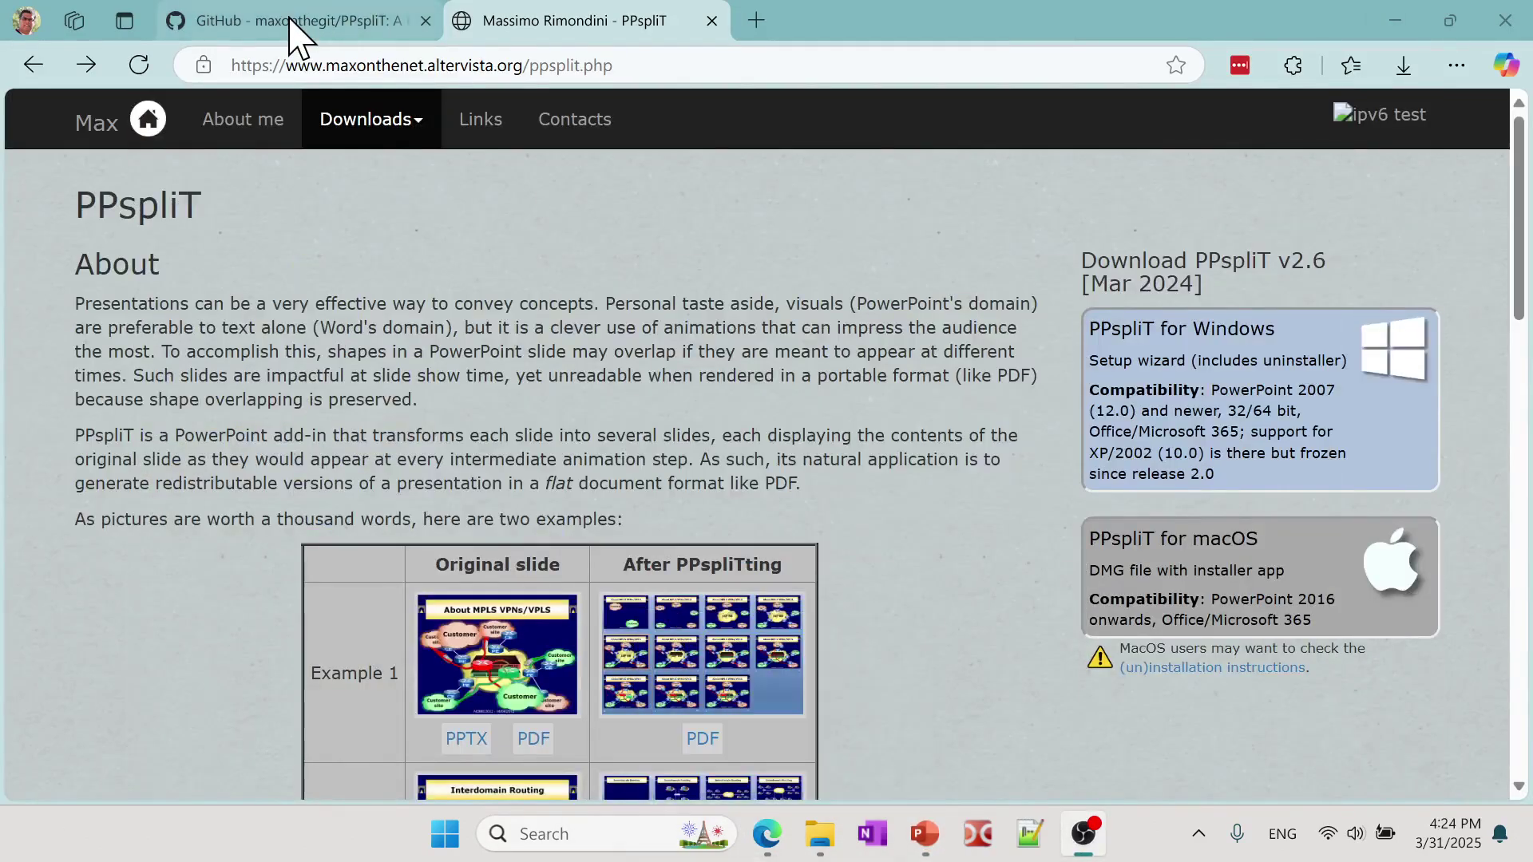
pyautogui.click(291, 18)
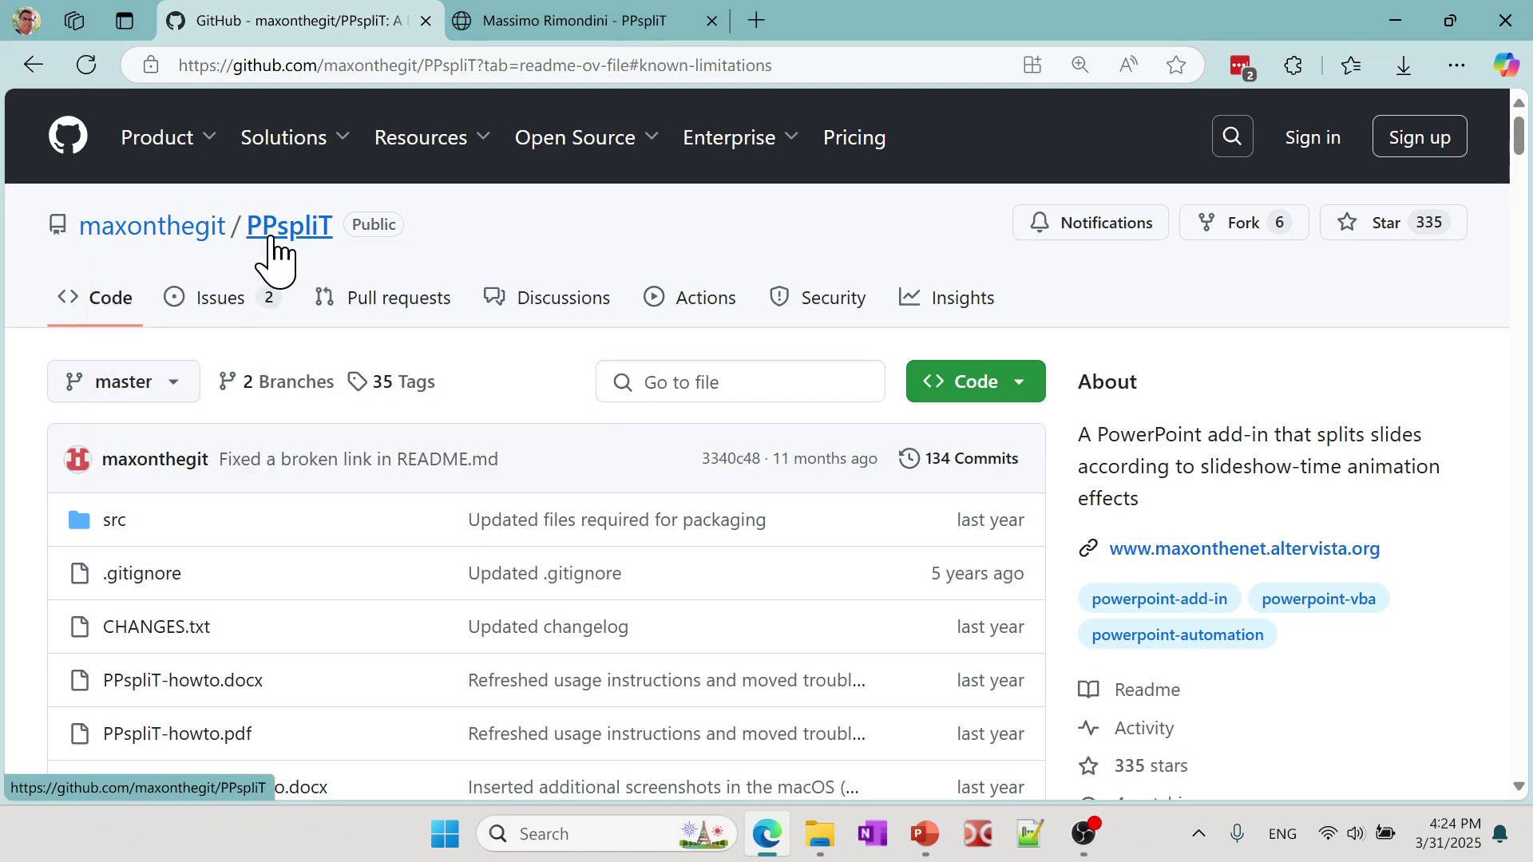
pyautogui.moveTo(295, 137)
pyautogui.scroll(-6, 376, 633)
pyautogui.scroll(-5, 563, 591)
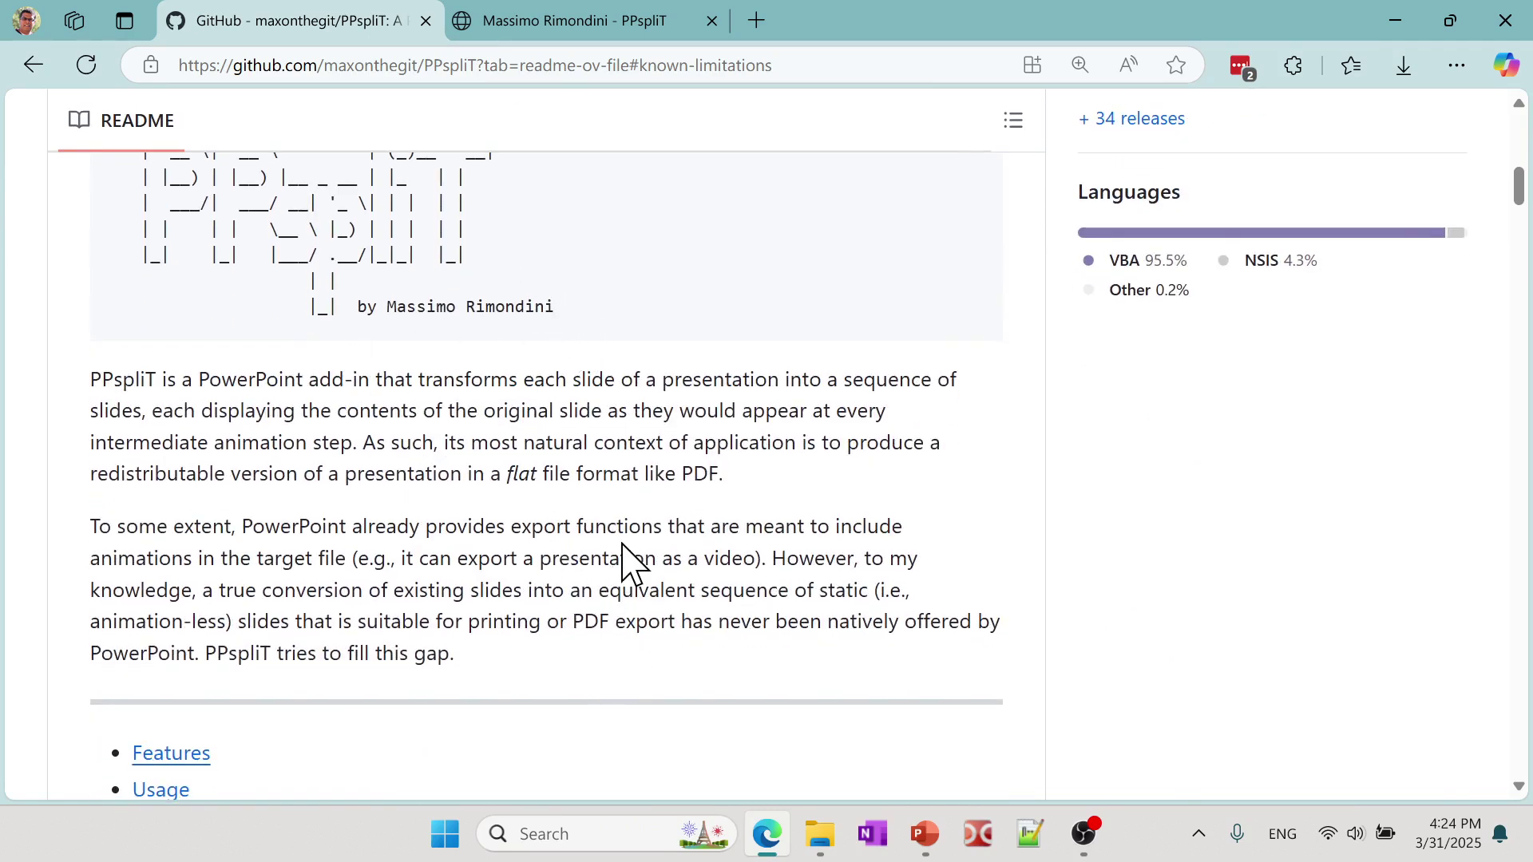
pyautogui.scroll(-3, 627, 563)
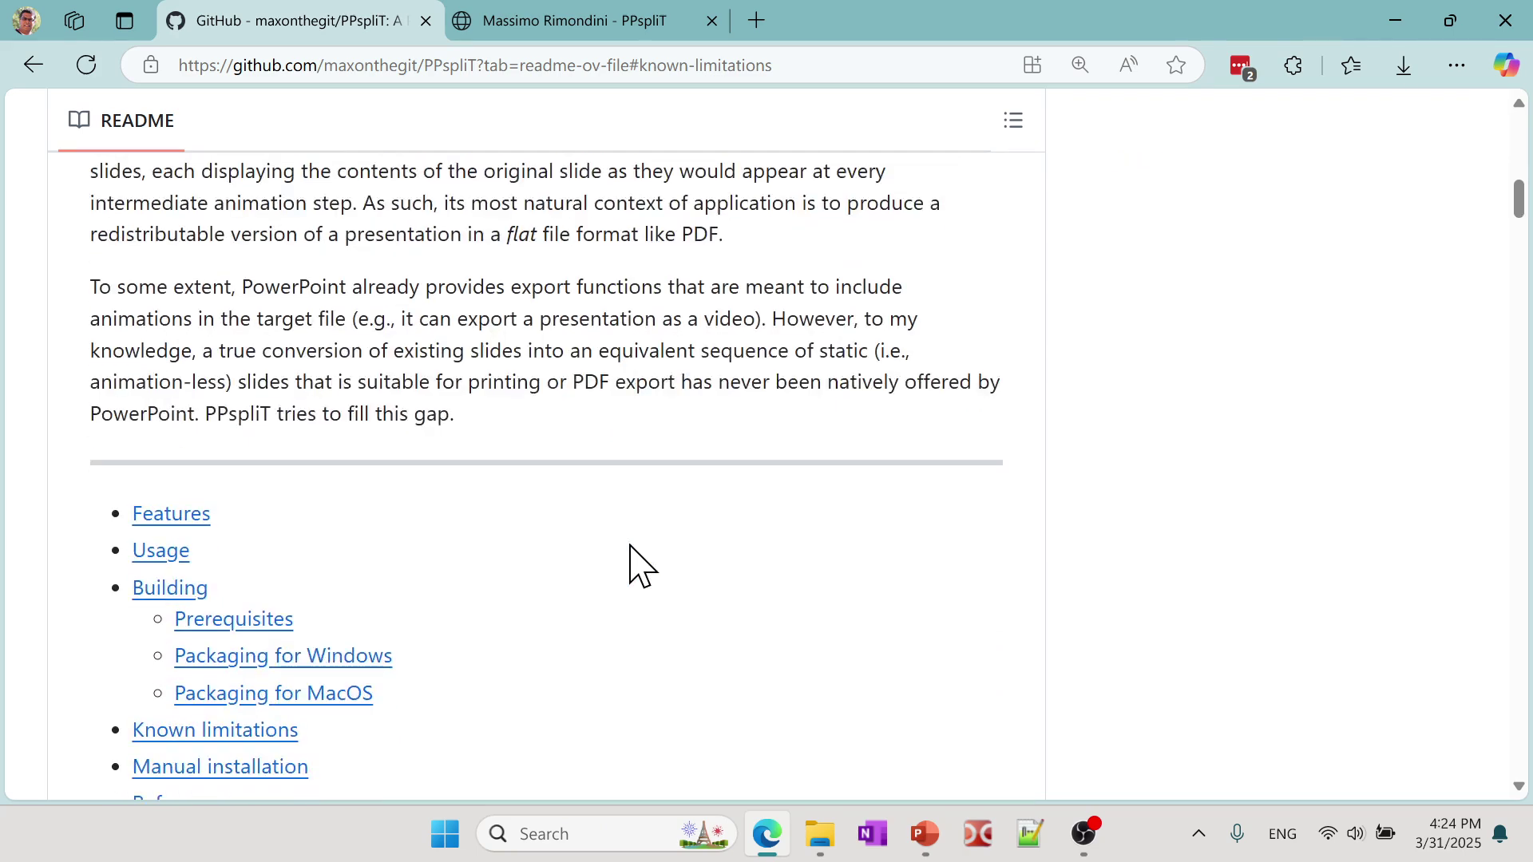
pyautogui.scroll(12, 631, 565)
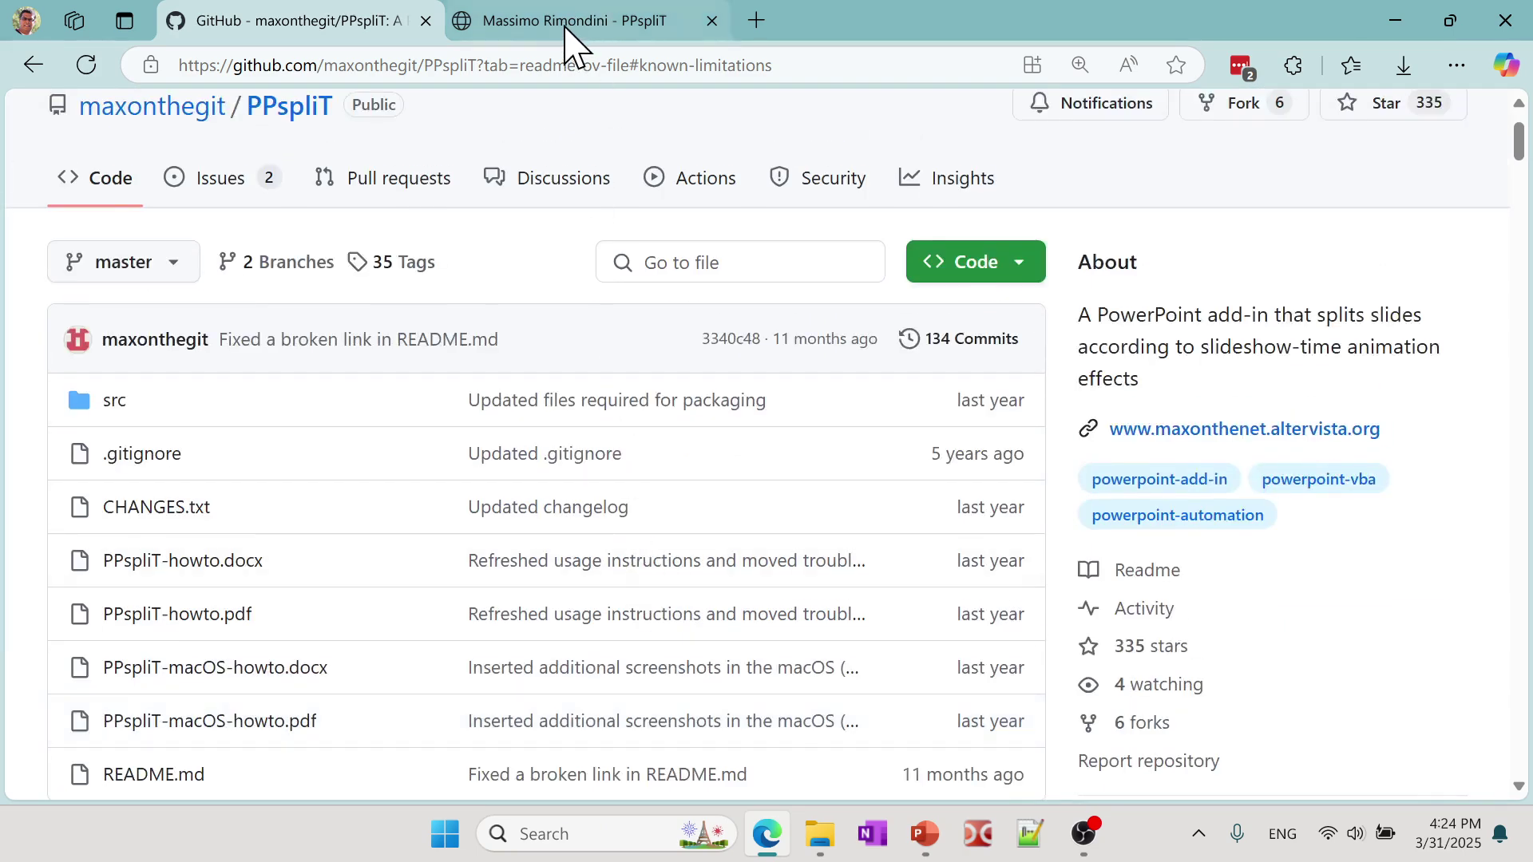
# - Return to the PPspliT download page on maxonthenet.altervista.org
pyautogui.click(567, 24)
pyautogui.click(684, 67)
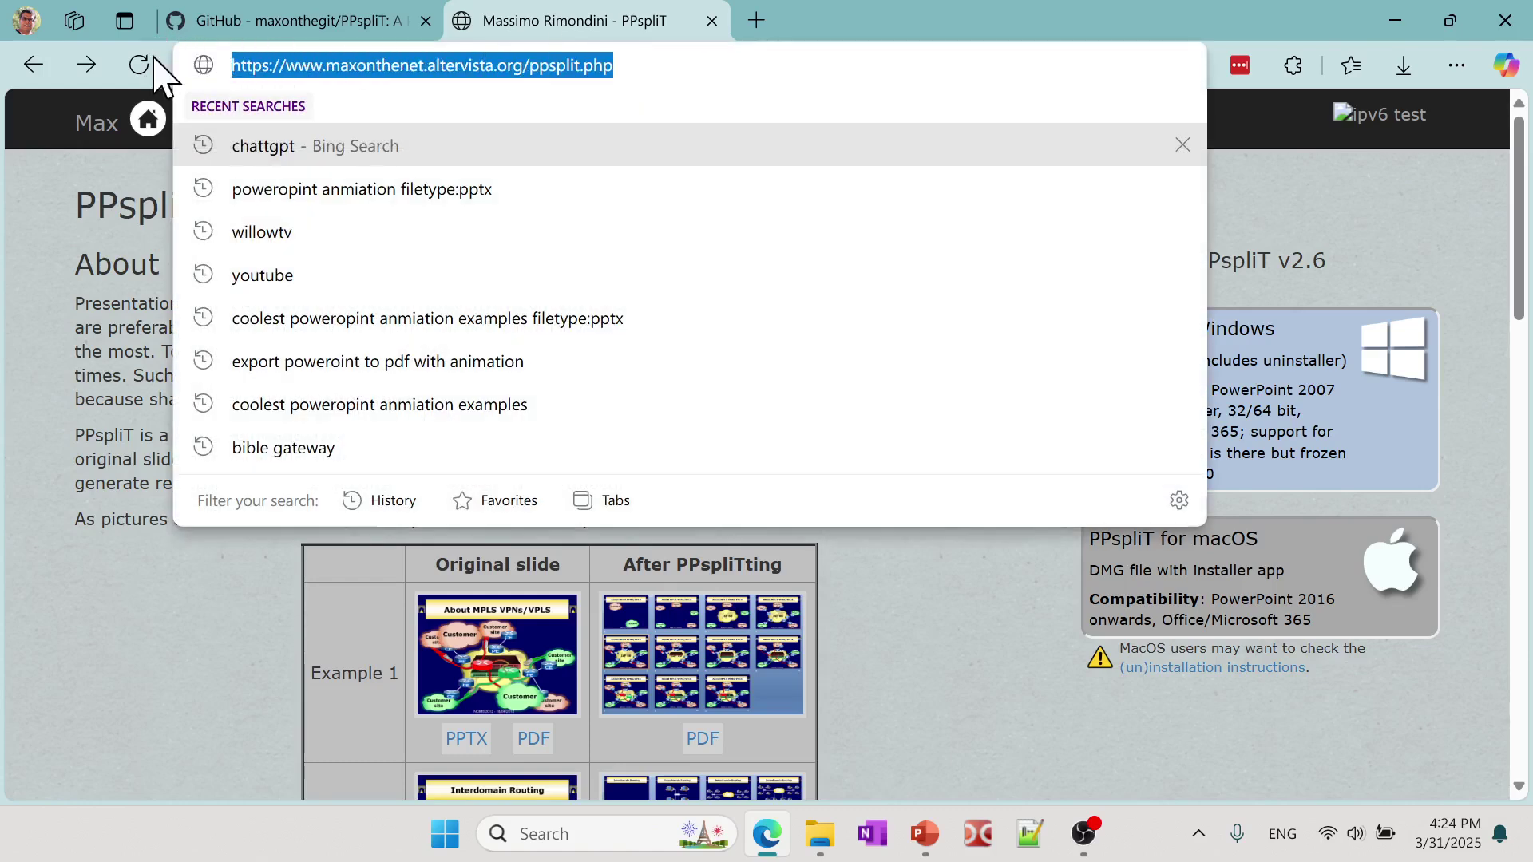
pyautogui.click(32, 281)
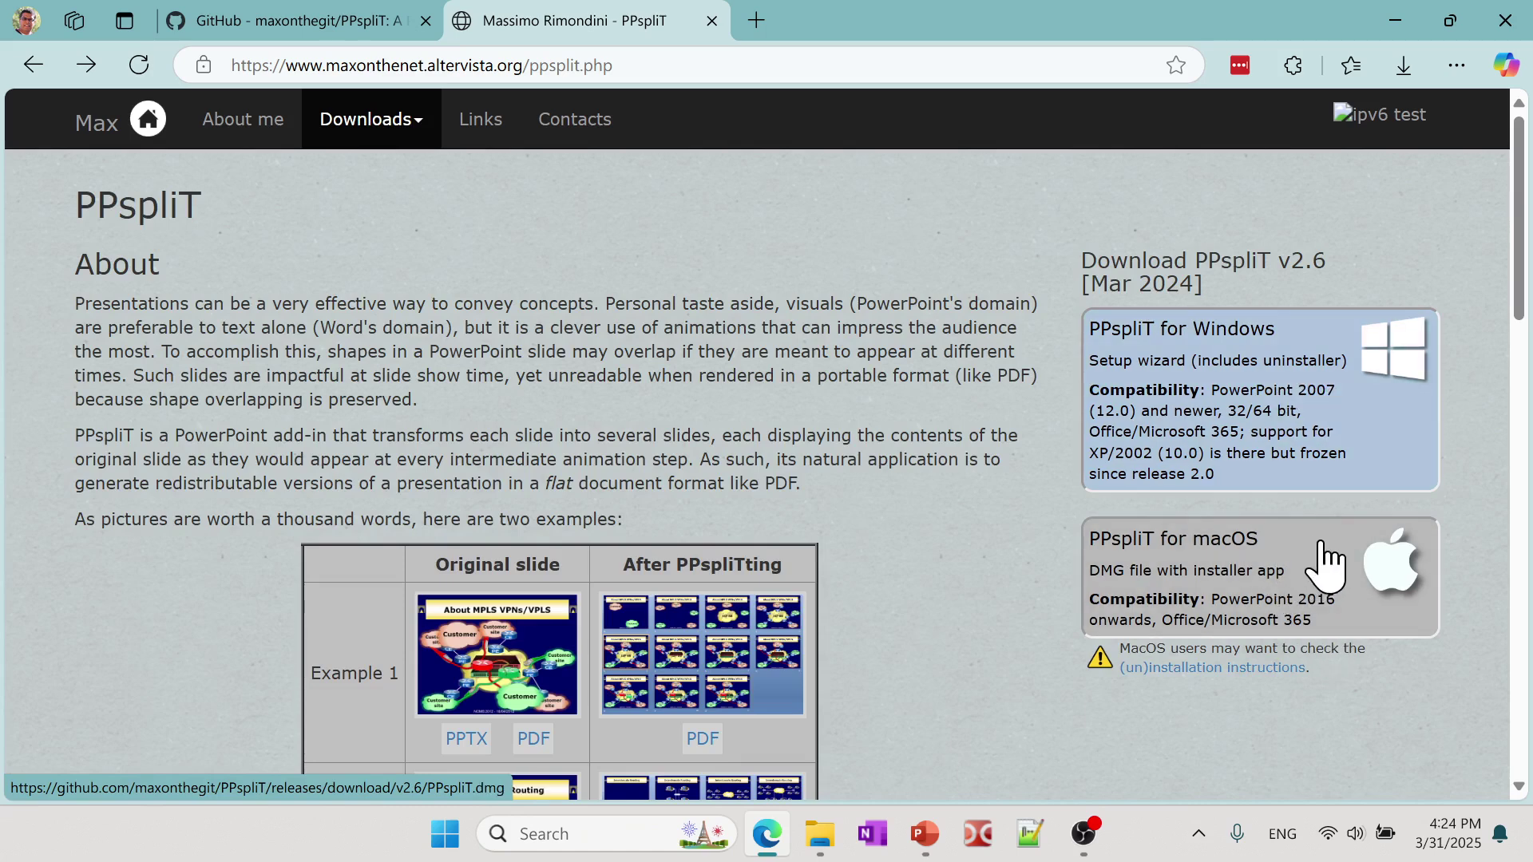
# - Download PPspliT-setup.exe for Windows and keep it despite the rarely-downloaded warning
pyautogui.click(1275, 359)
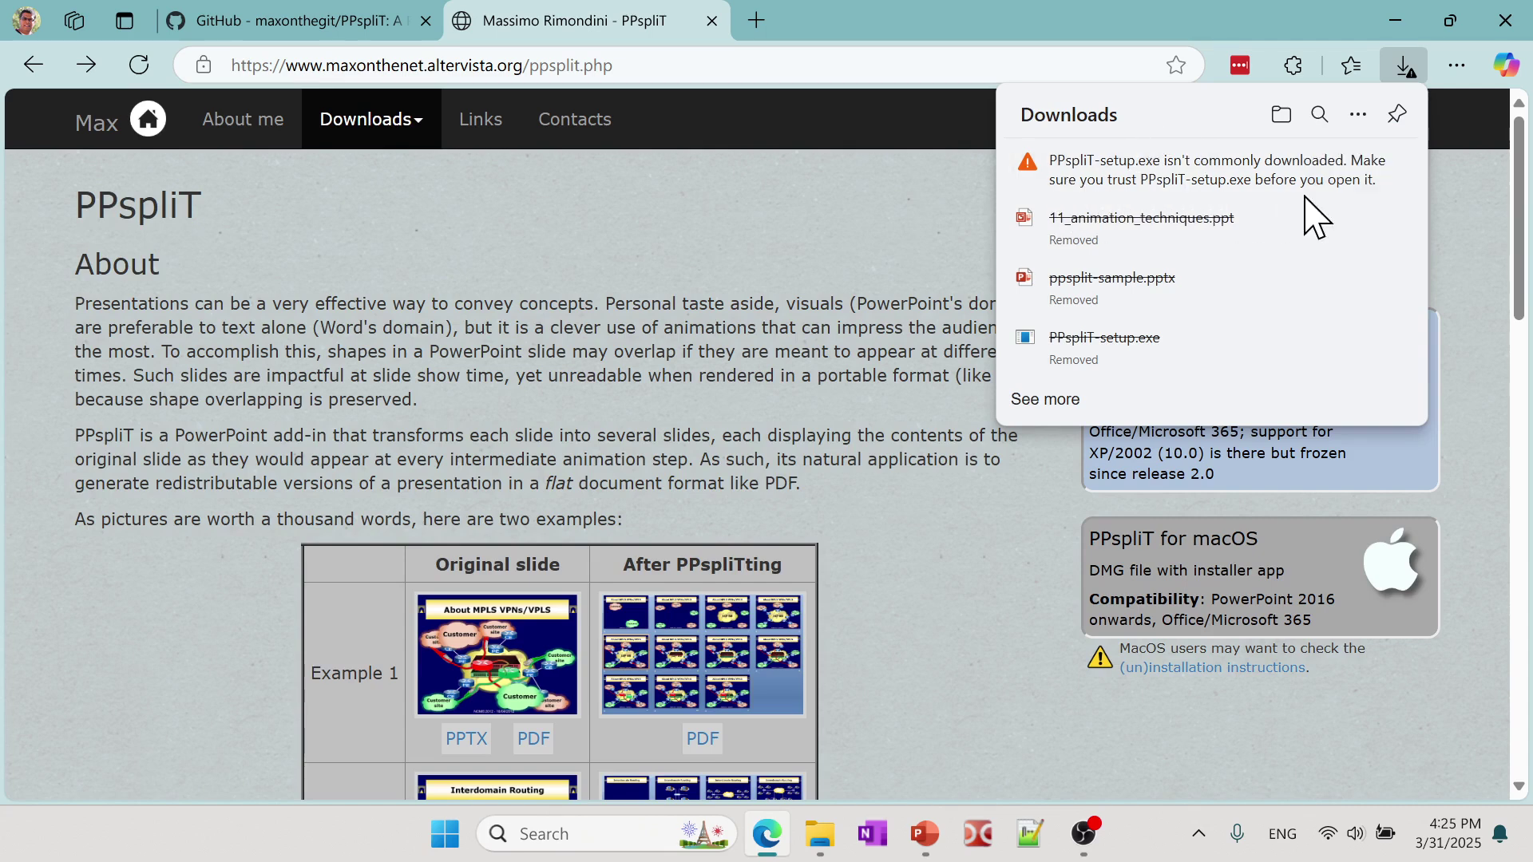
pyautogui.moveTo(1334, 182)
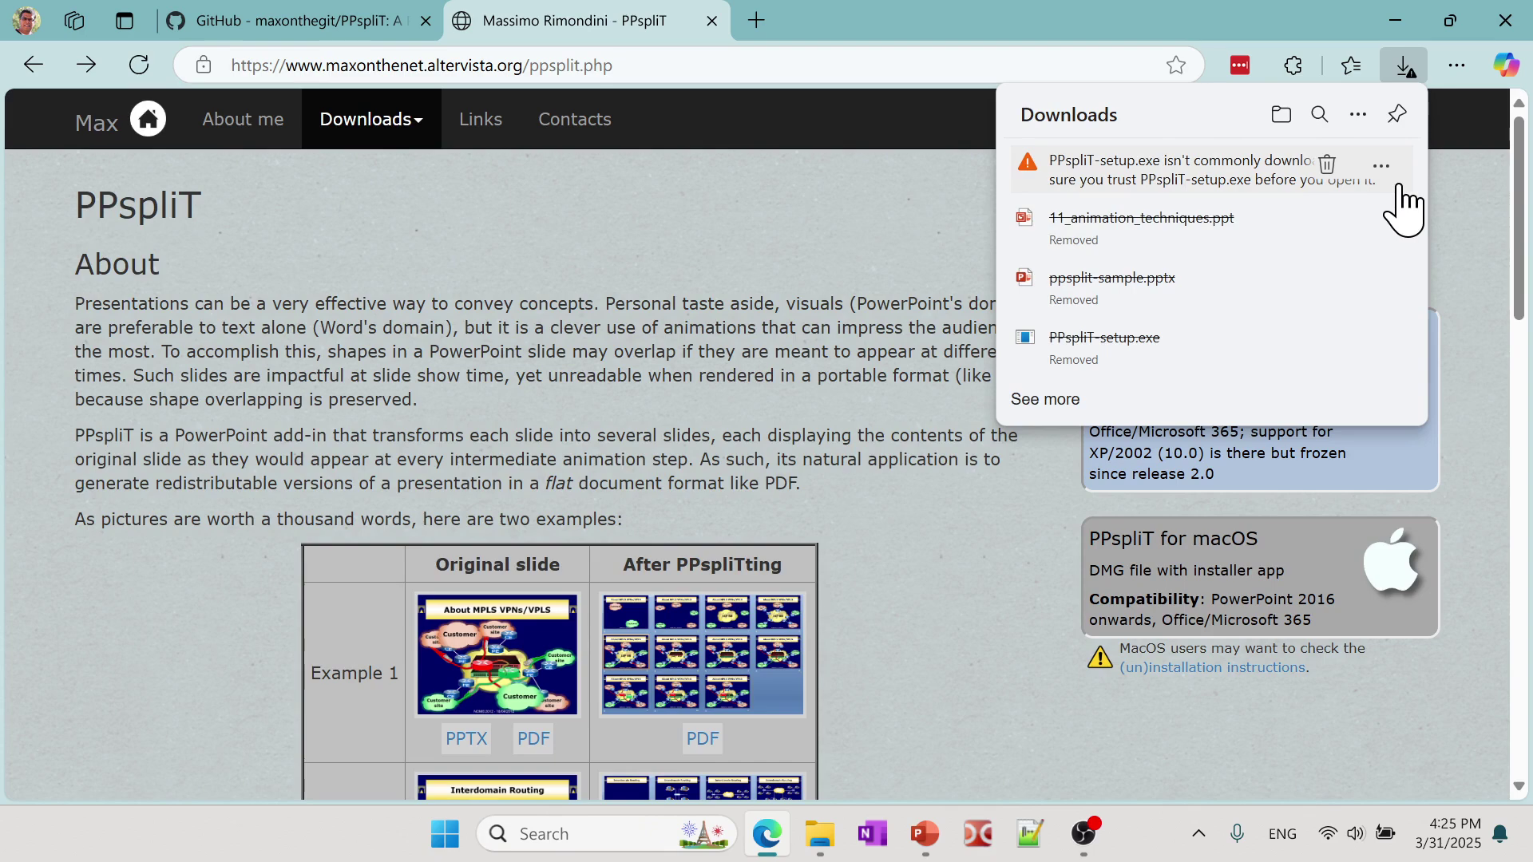
pyautogui.click(1387, 162)
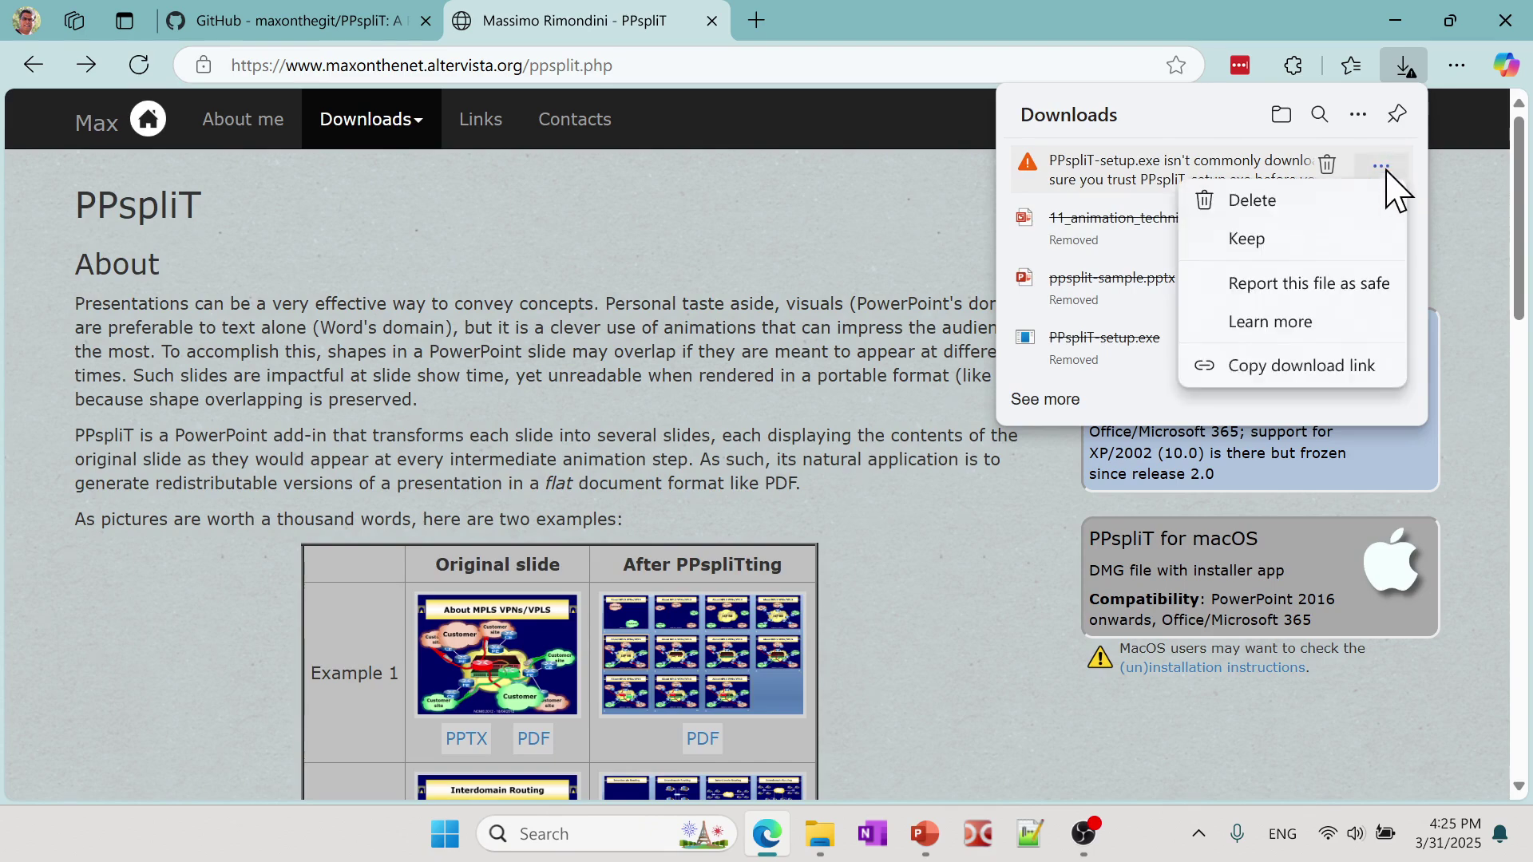
pyautogui.click(1298, 243)
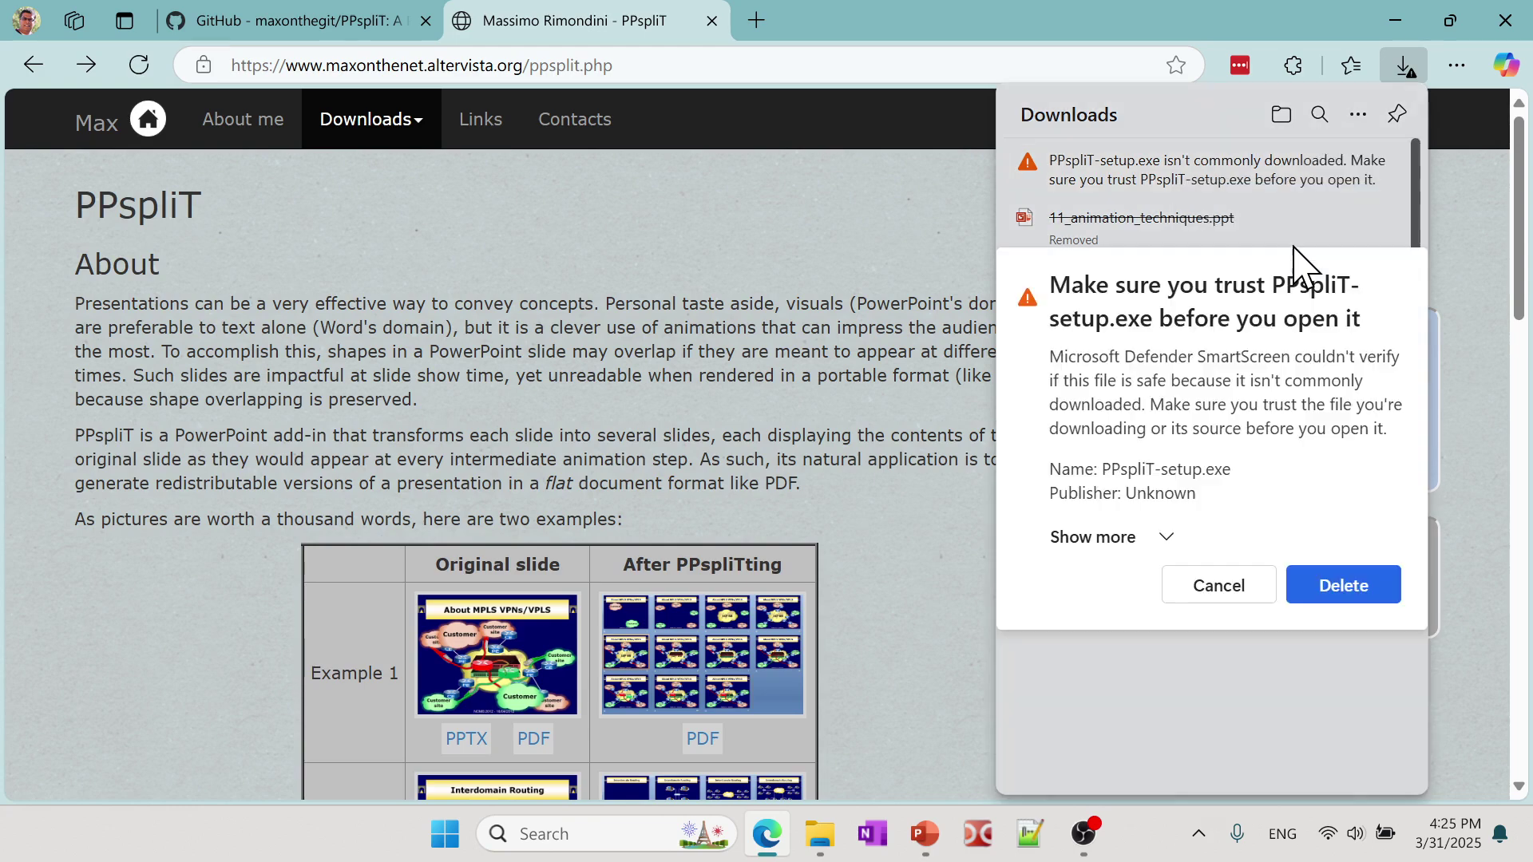
pyautogui.click(1156, 535)
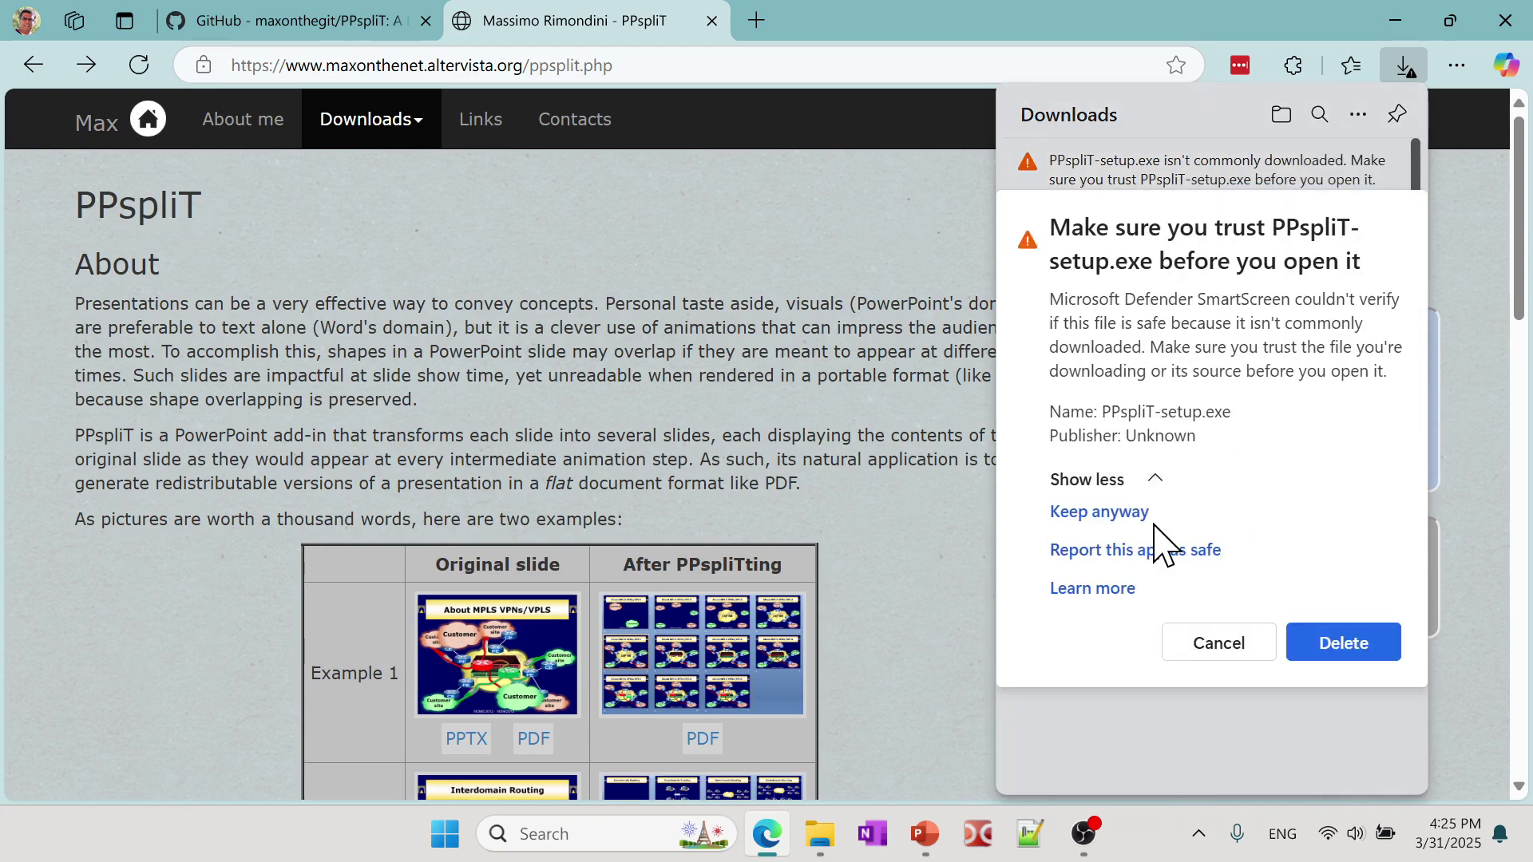
pyautogui.click(1114, 514)
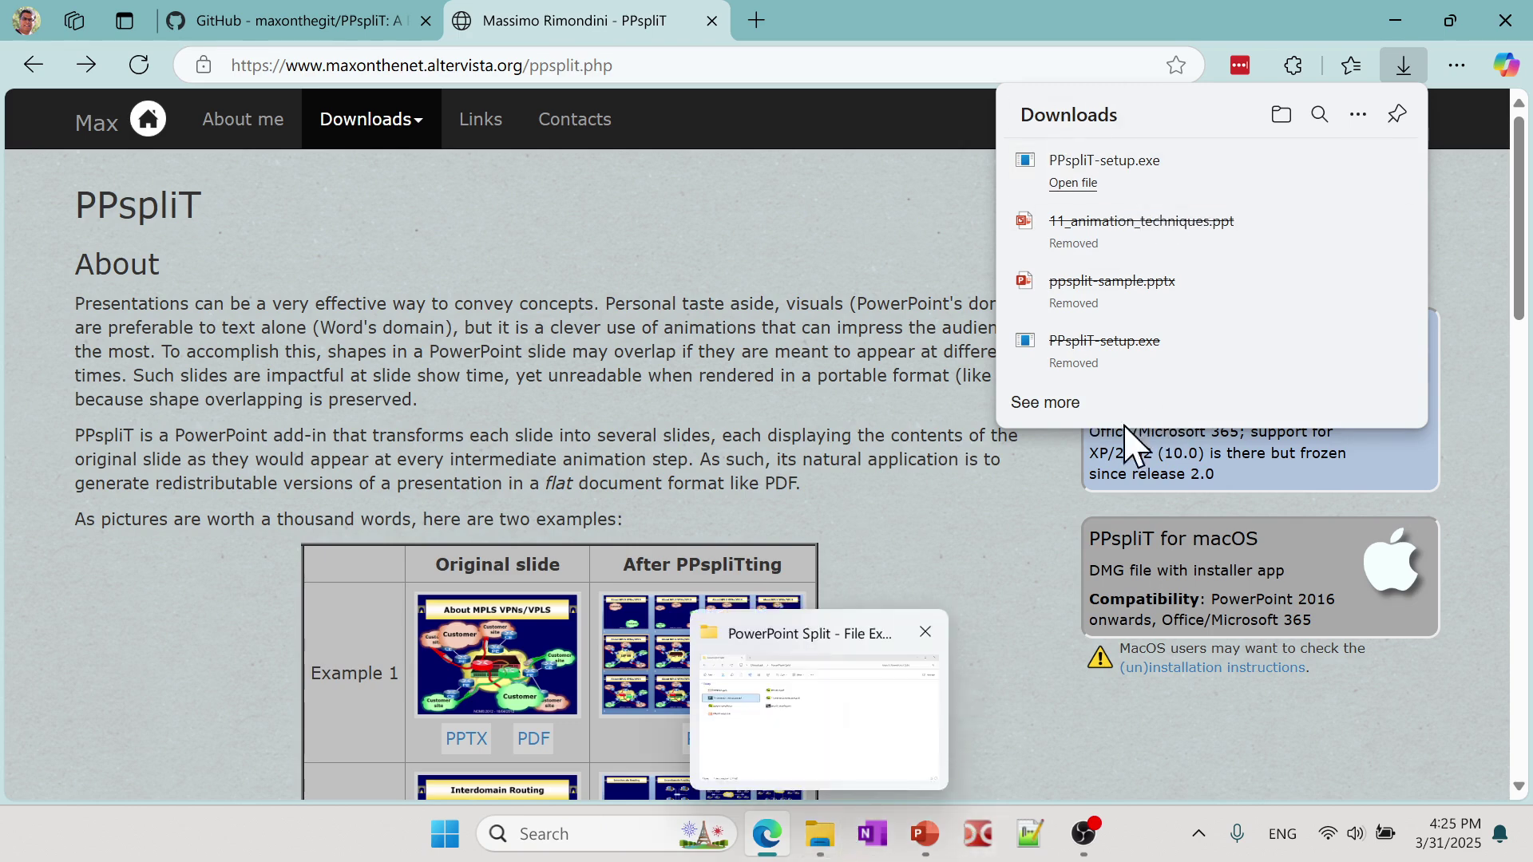
# - Close the slide show, run PPspliT-setup.exe from the PowerPoint Split folder, and return to Edge
pyautogui.click(820, 833)
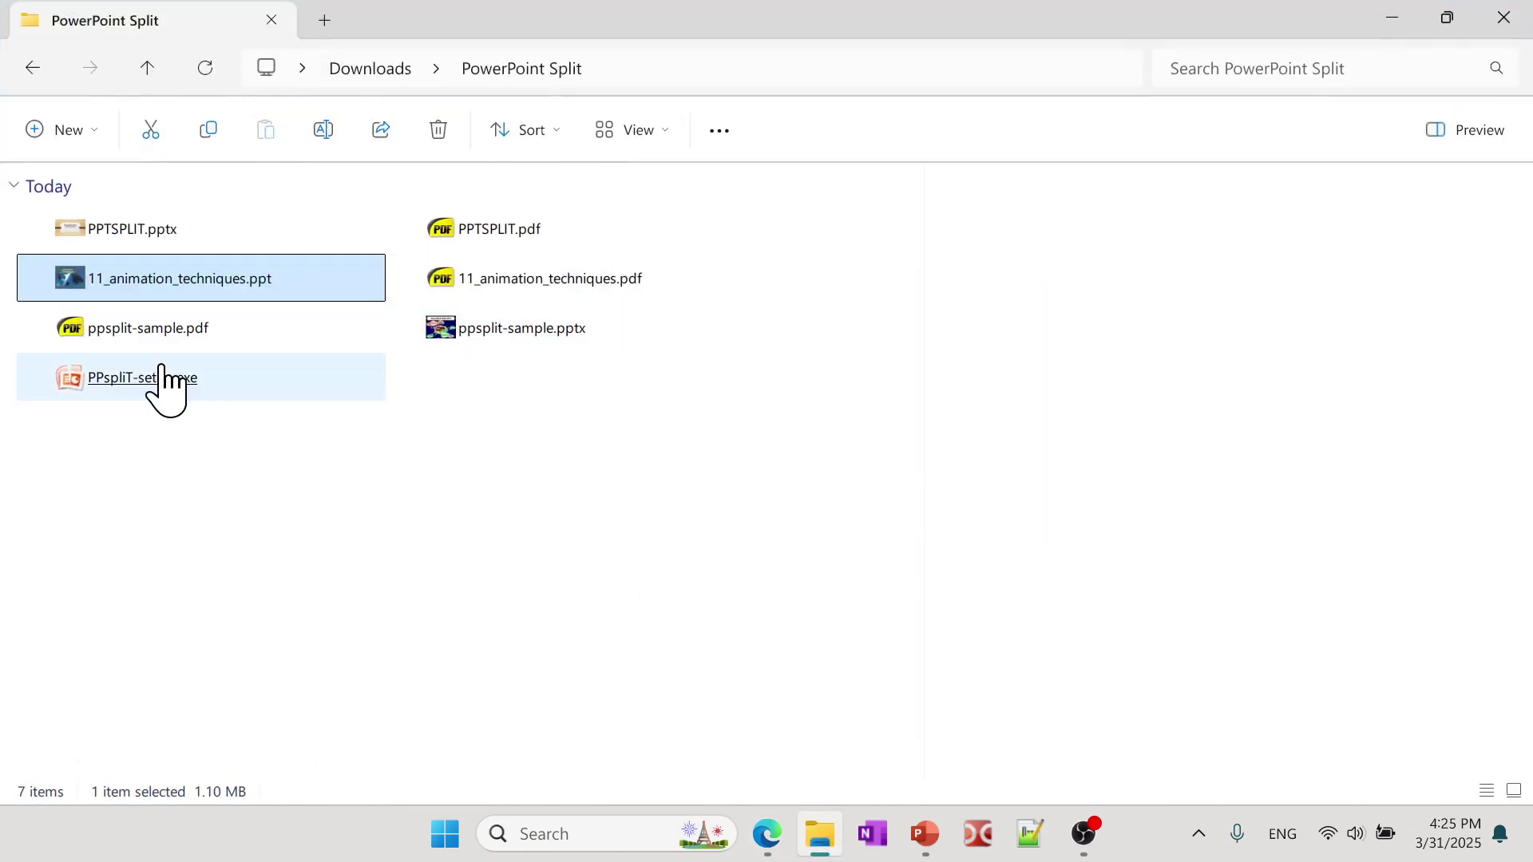
pyautogui.click(138, 386)
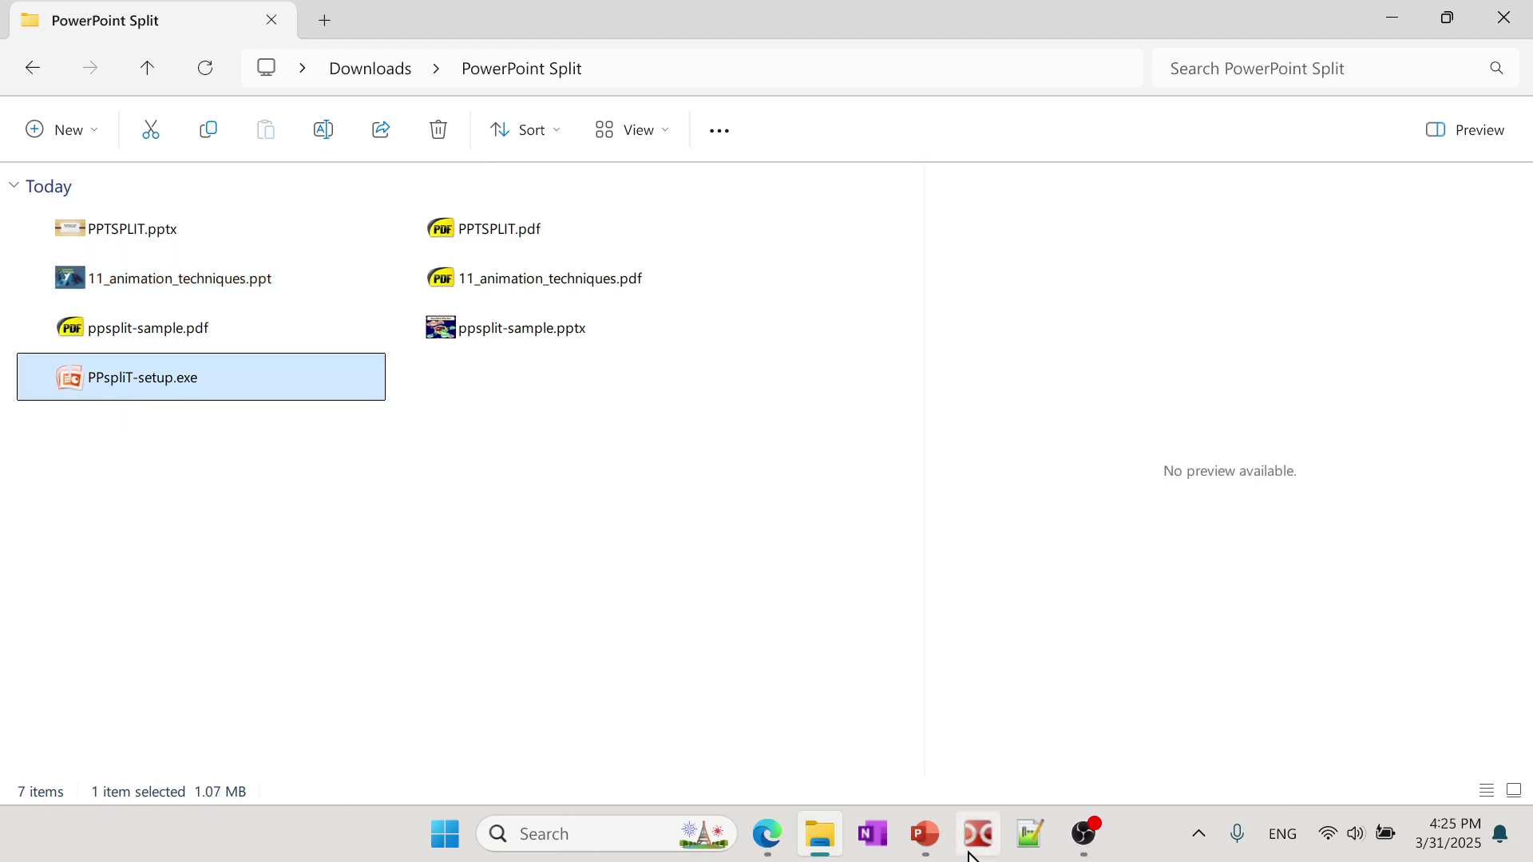
pyautogui.click(924, 833)
pyautogui.click(1497, 13)
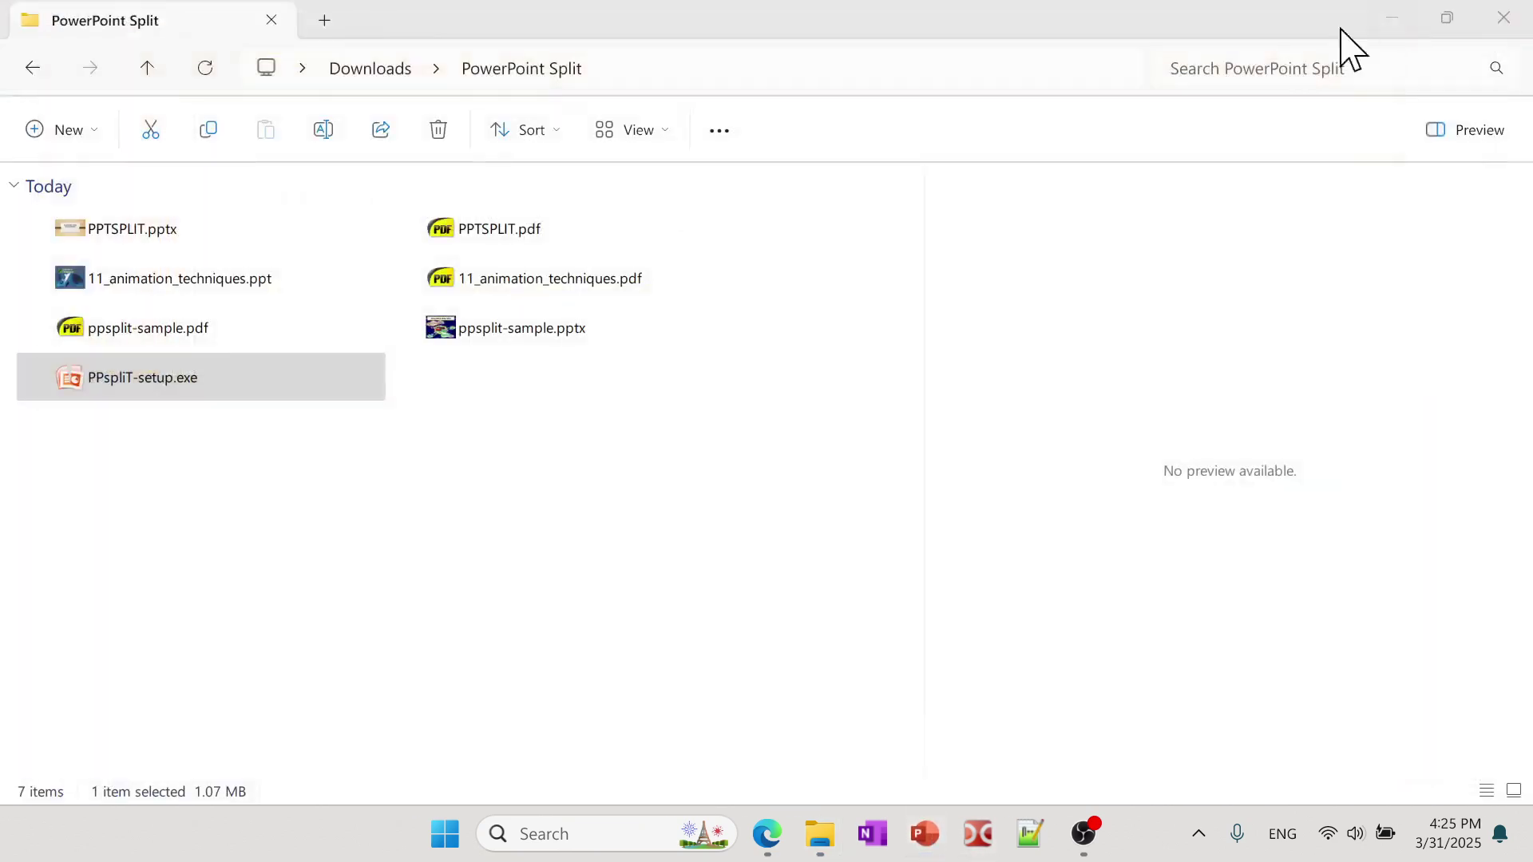
pyautogui.doubleClick(157, 391)
pyautogui.hotkey('alt', 'Tab')
pyautogui.hotkey('alt', 'Tab')
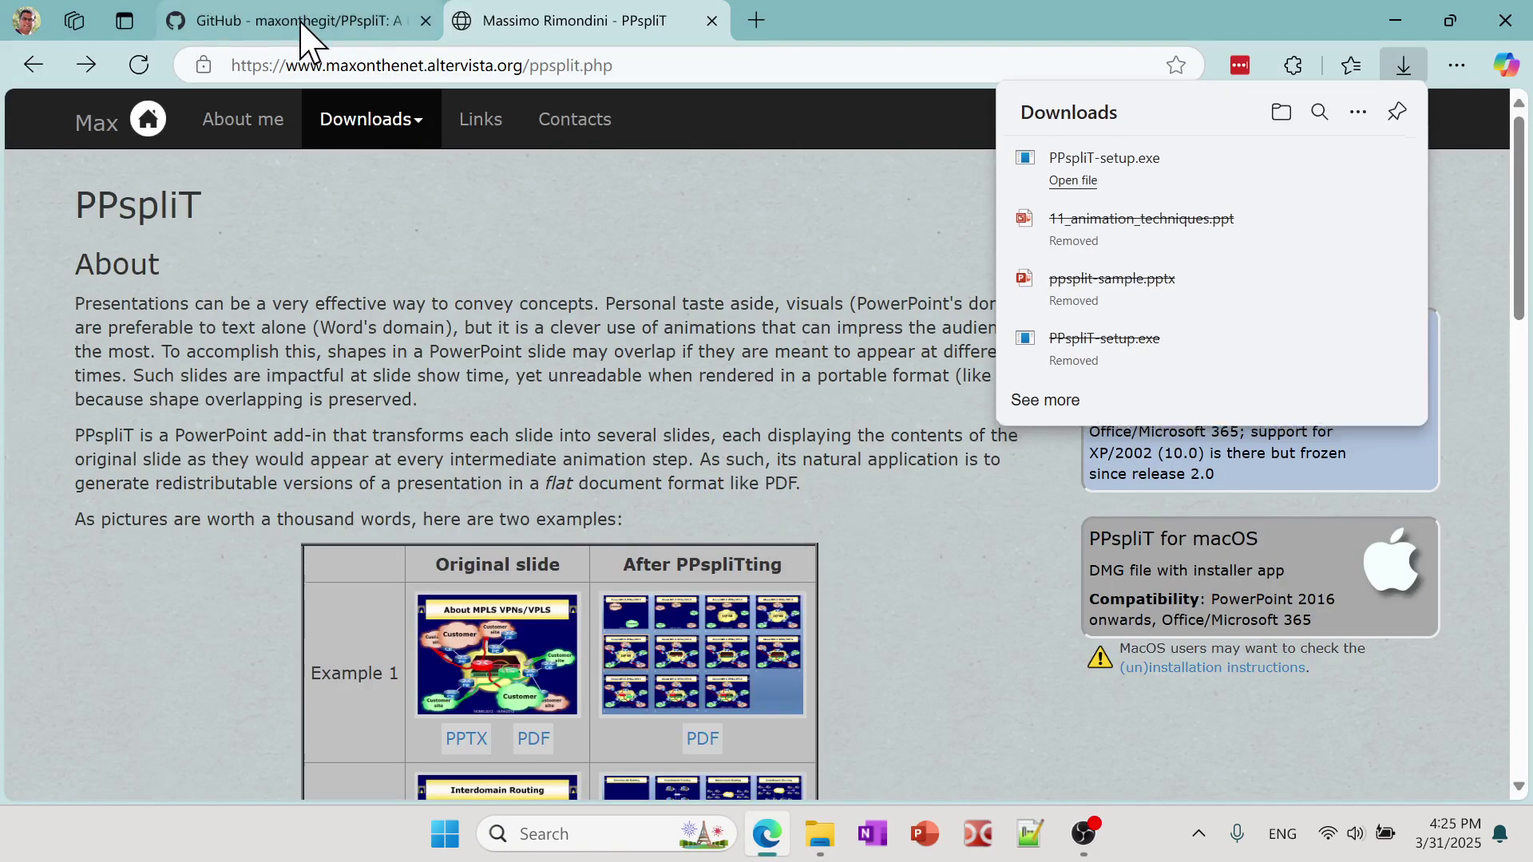
# - Jump to the README's Packaging for Windows section and read the NSIS and Custom UI editor prerequisites
pyautogui.click(303, 40)
pyautogui.moveTo(1519, 144); pyautogui.dragTo(1526, 220)
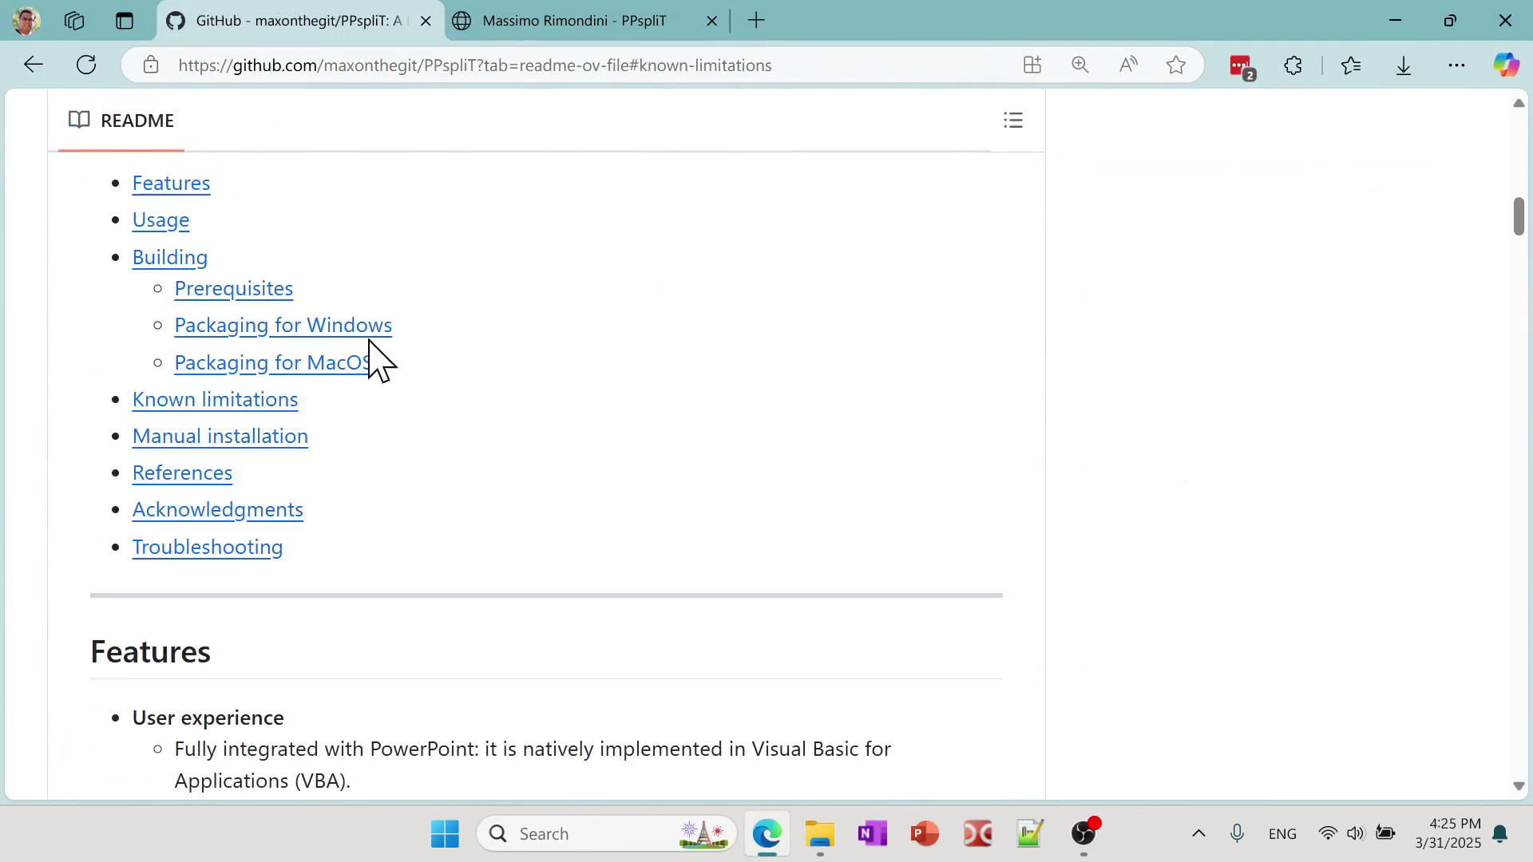
pyautogui.click(289, 327)
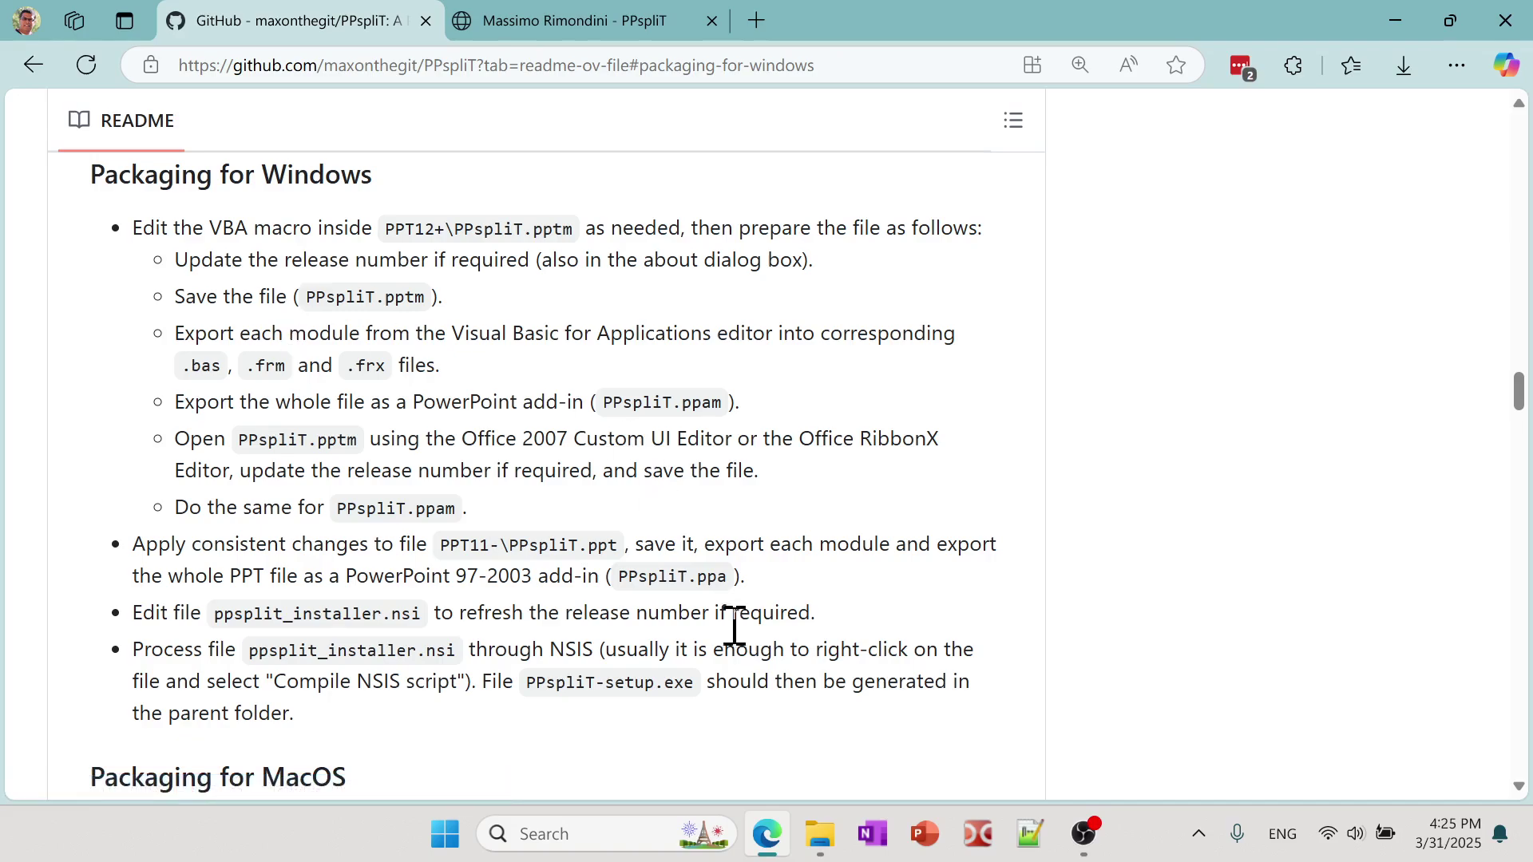
pyautogui.scroll(10, 782, 653)
pyautogui.scroll(15, 782, 654)
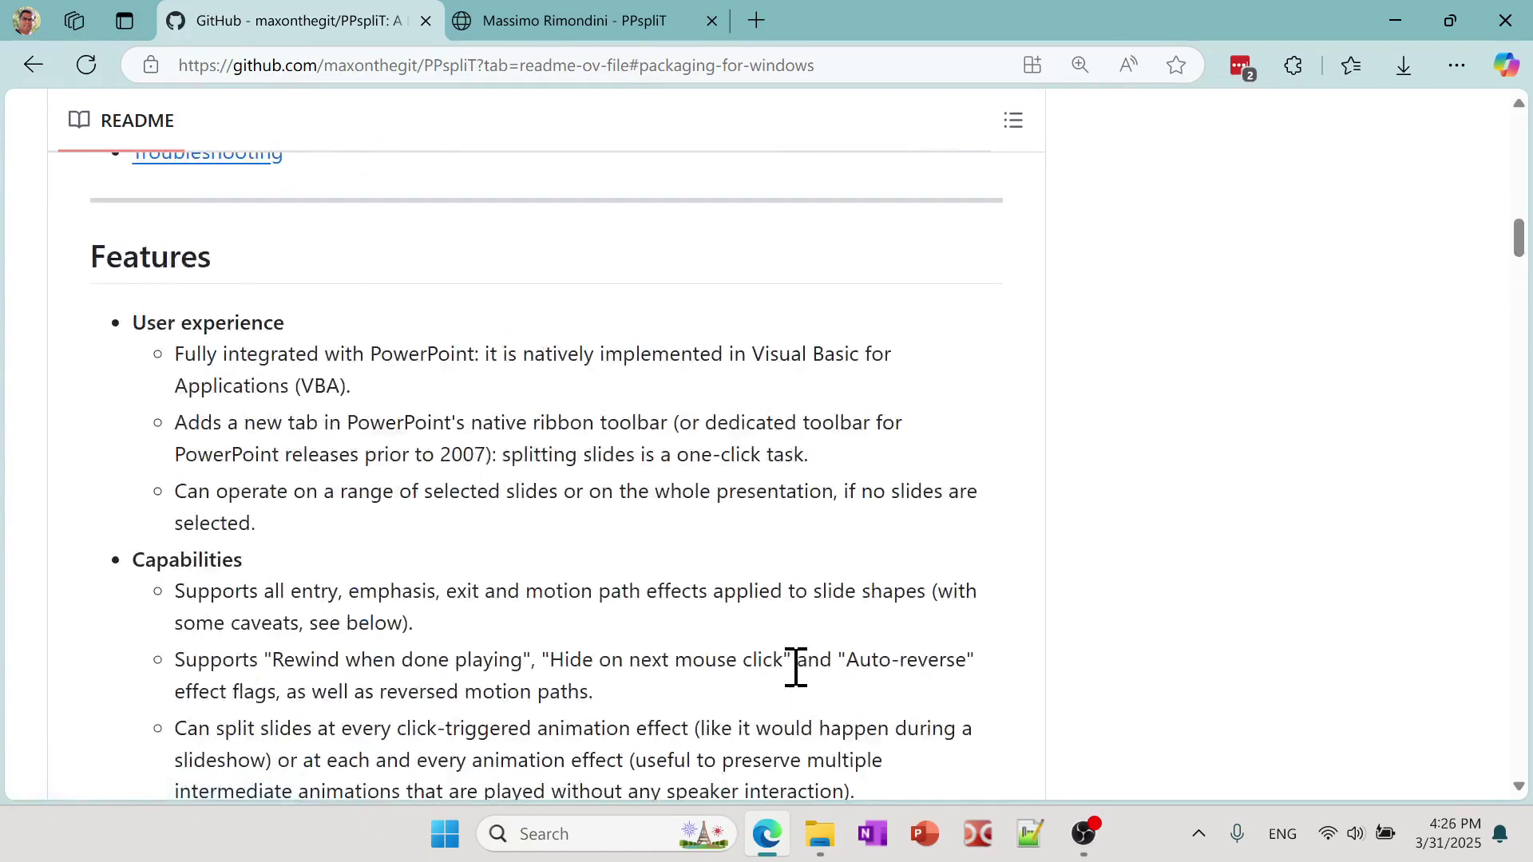
pyautogui.scroll(15, 793, 678)
pyautogui.scroll(-20, 719, 567)
pyautogui.scroll(-3, 733, 569)
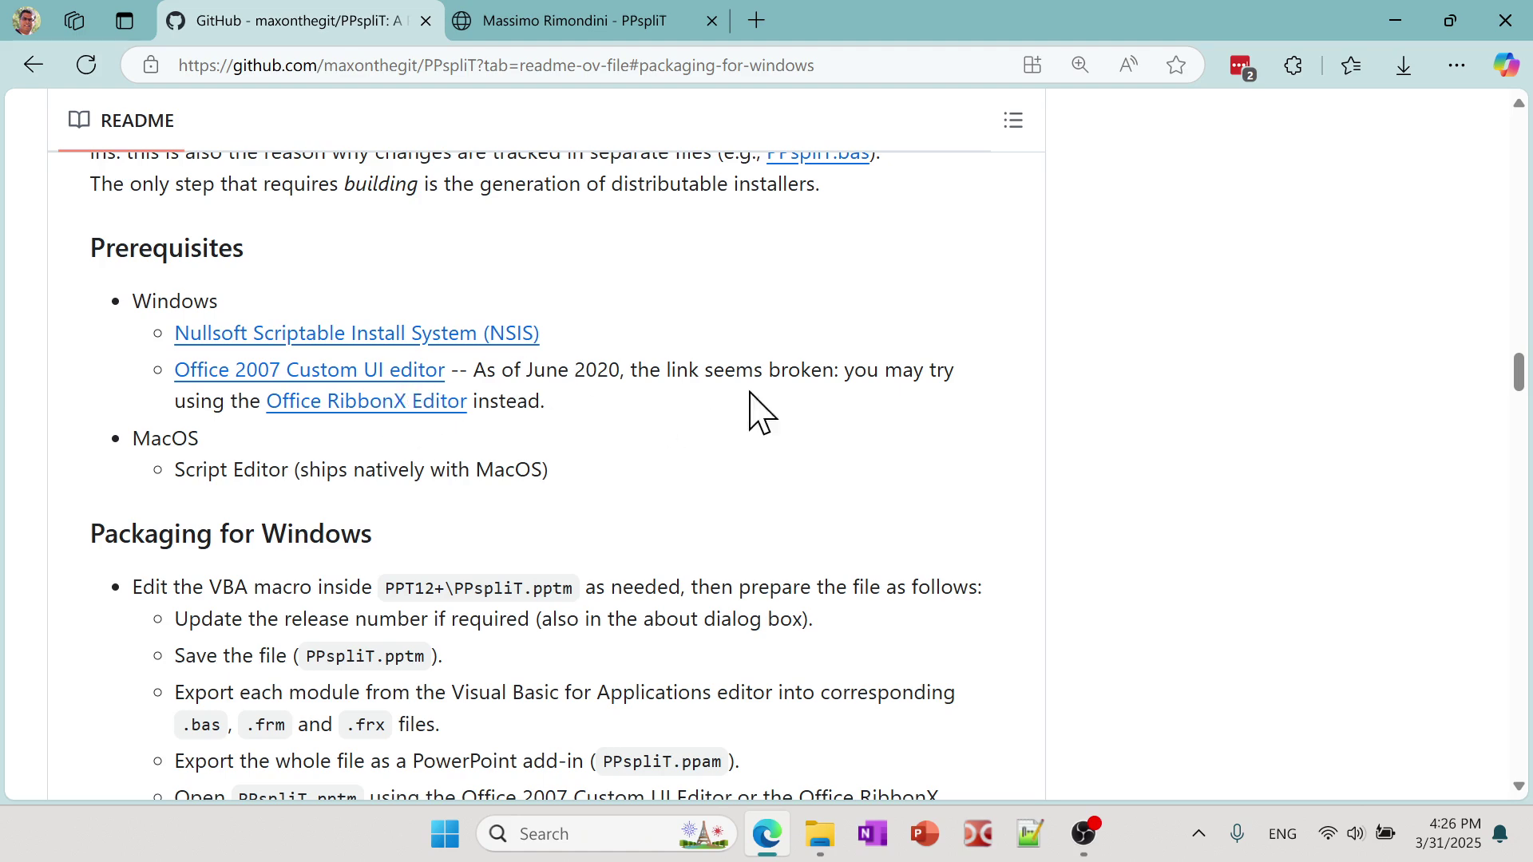
# - Launch PPspliT-setup.exe and accept the licensing and usage information
pyautogui.click(1396, 21)
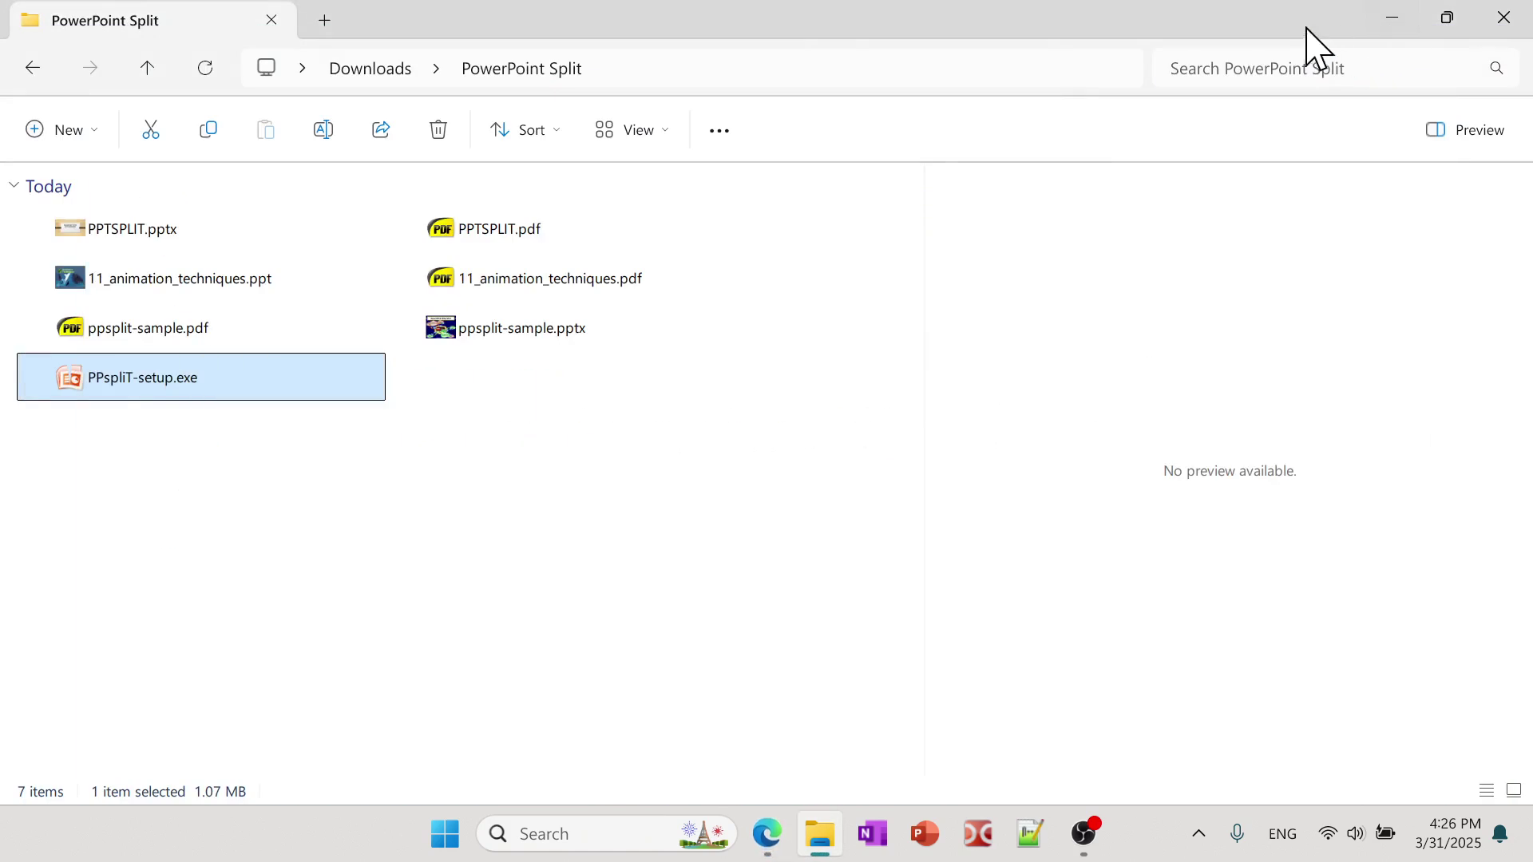
pyautogui.doubleClick(165, 387)
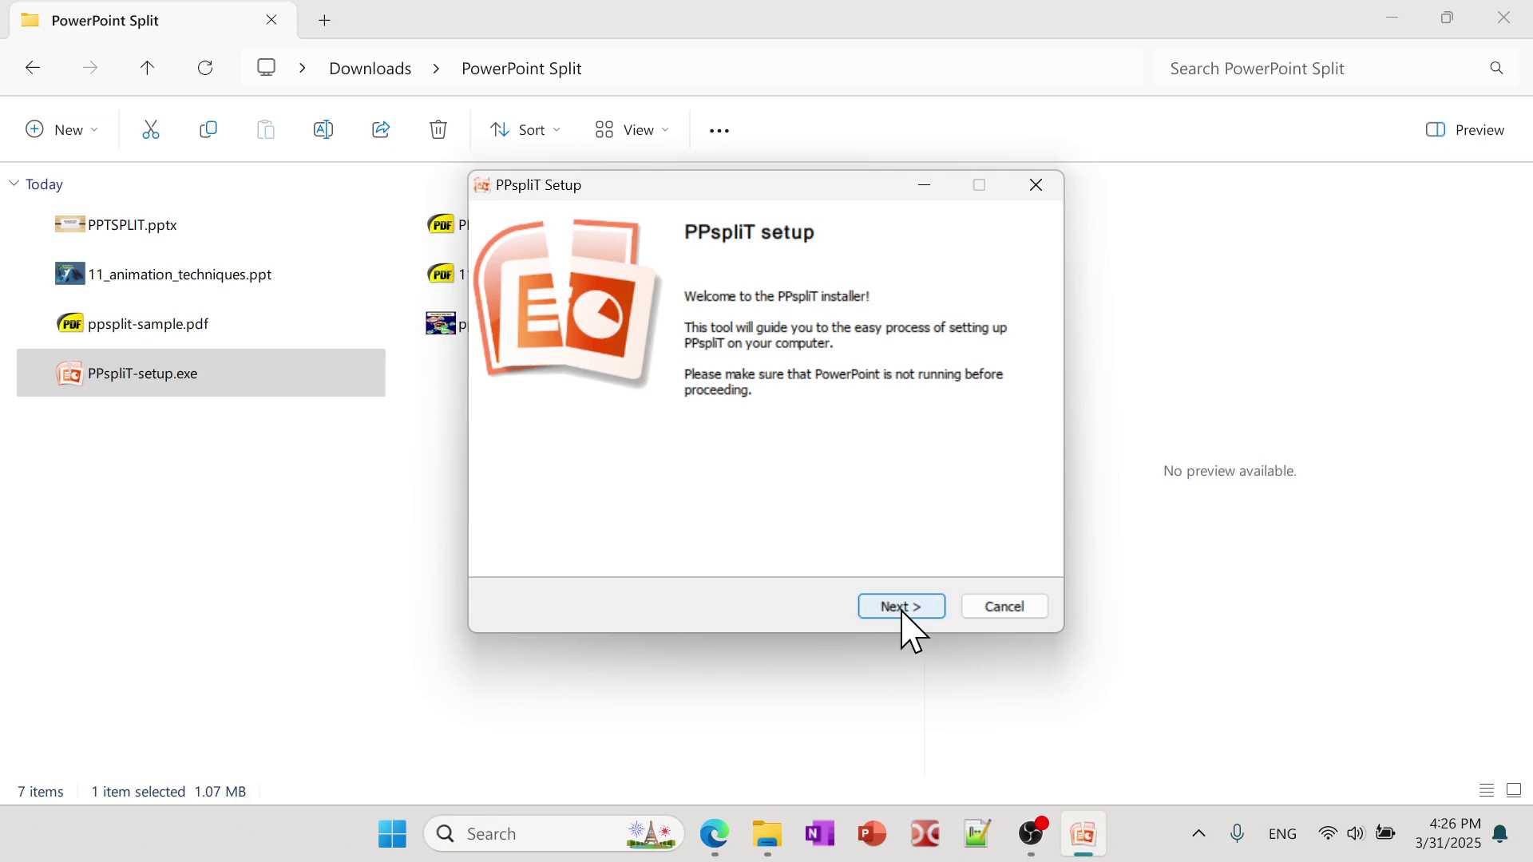
pyautogui.click(901, 605)
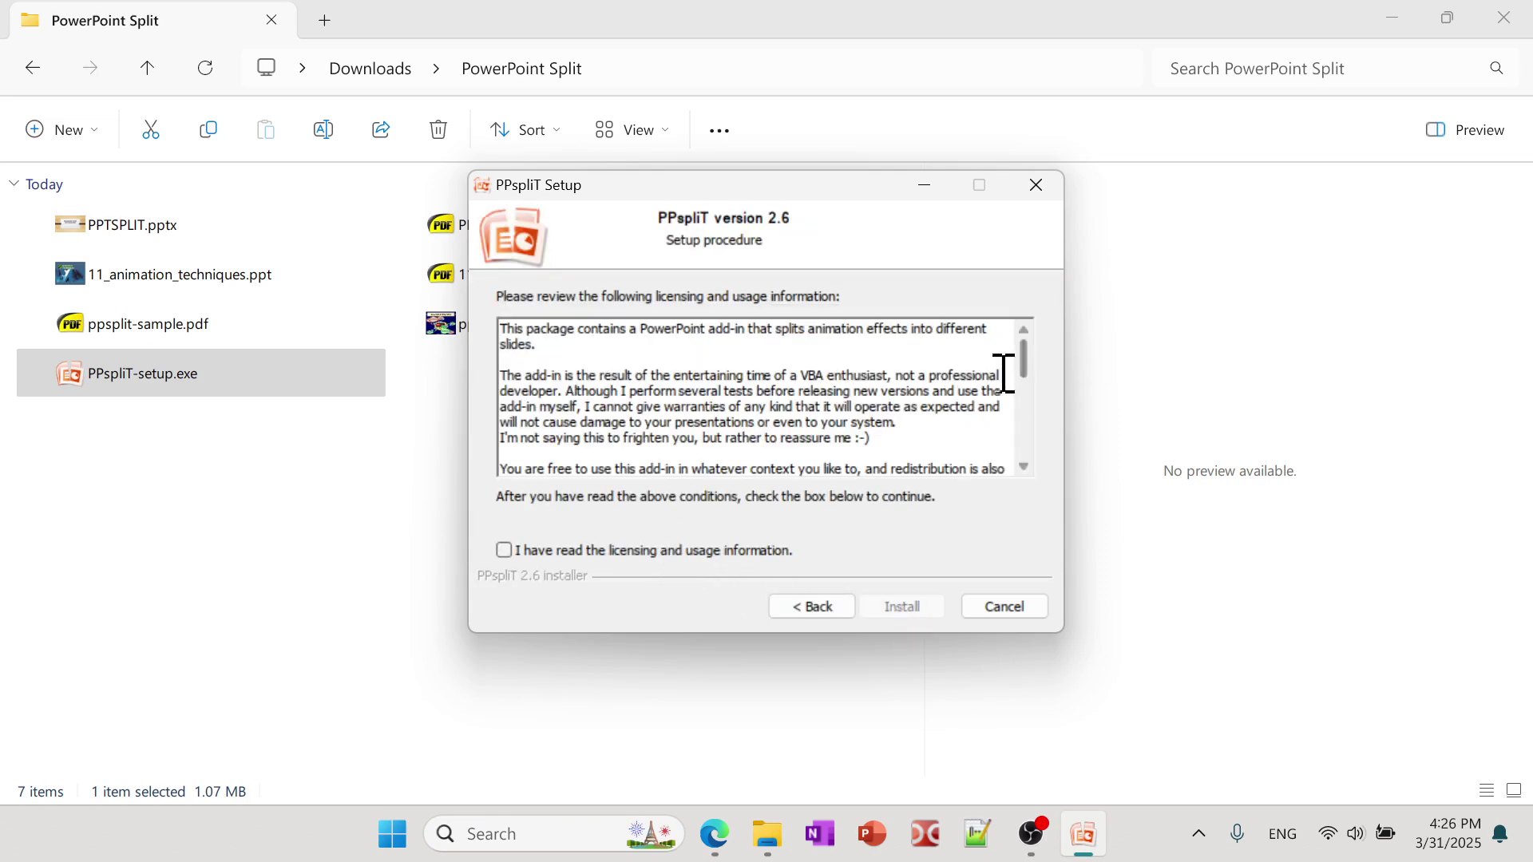
pyautogui.moveTo(1029, 359)
pyautogui.mouseDown()
pyautogui.moveTo(1025, 439)
pyautogui.moveTo(1037, 371)
pyautogui.mouseUp()
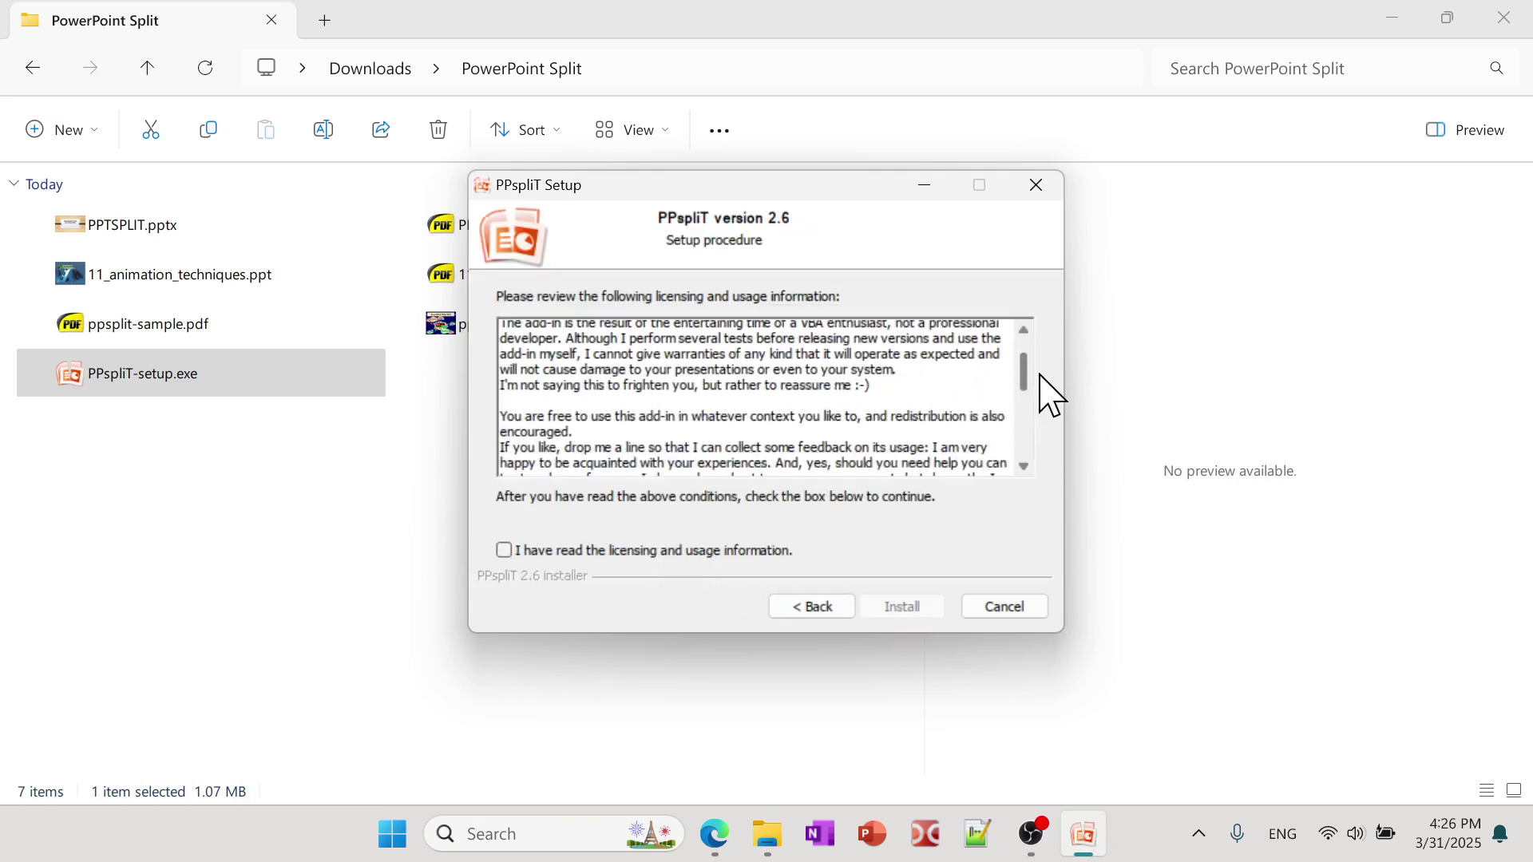
pyautogui.click(691, 556)
# - Install PPspliT 2.6, ignoring the unwritable file, and finish setup
pyautogui.click(926, 613)
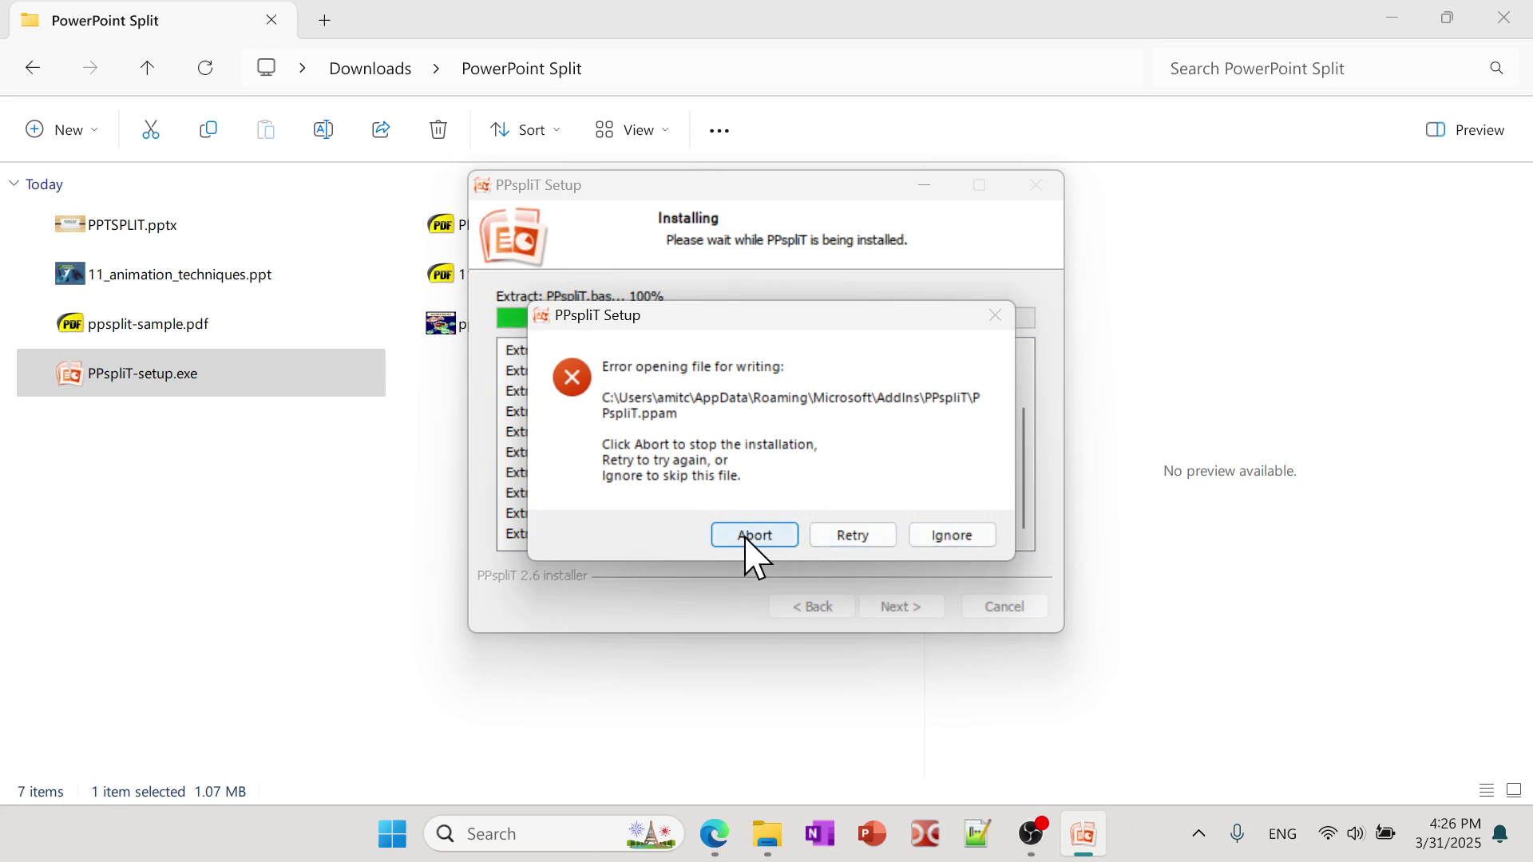
pyautogui.click(954, 537)
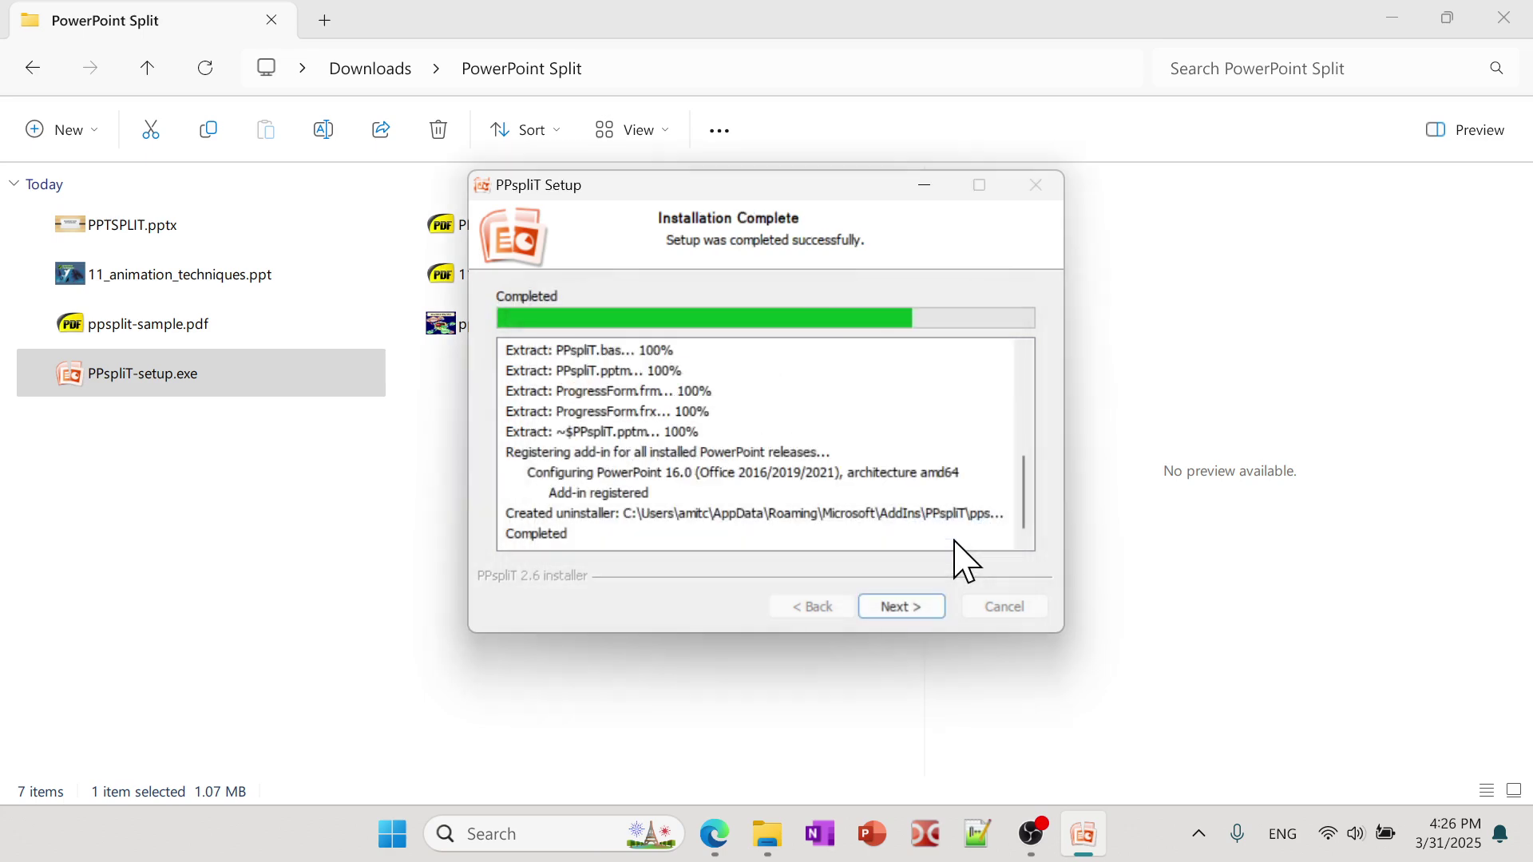
pyautogui.click(907, 610)
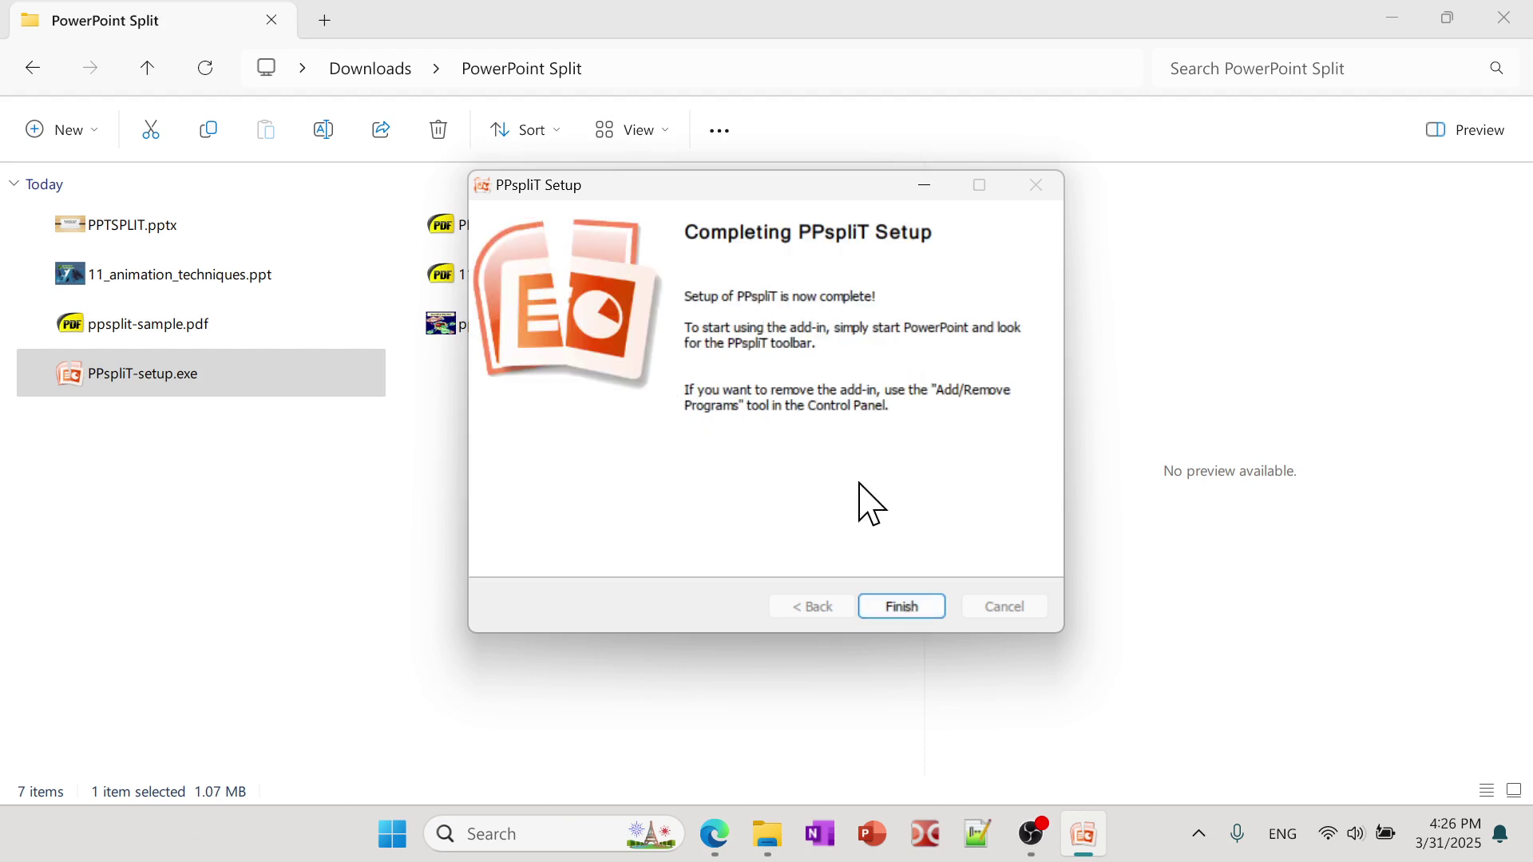
pyautogui.click(917, 622)
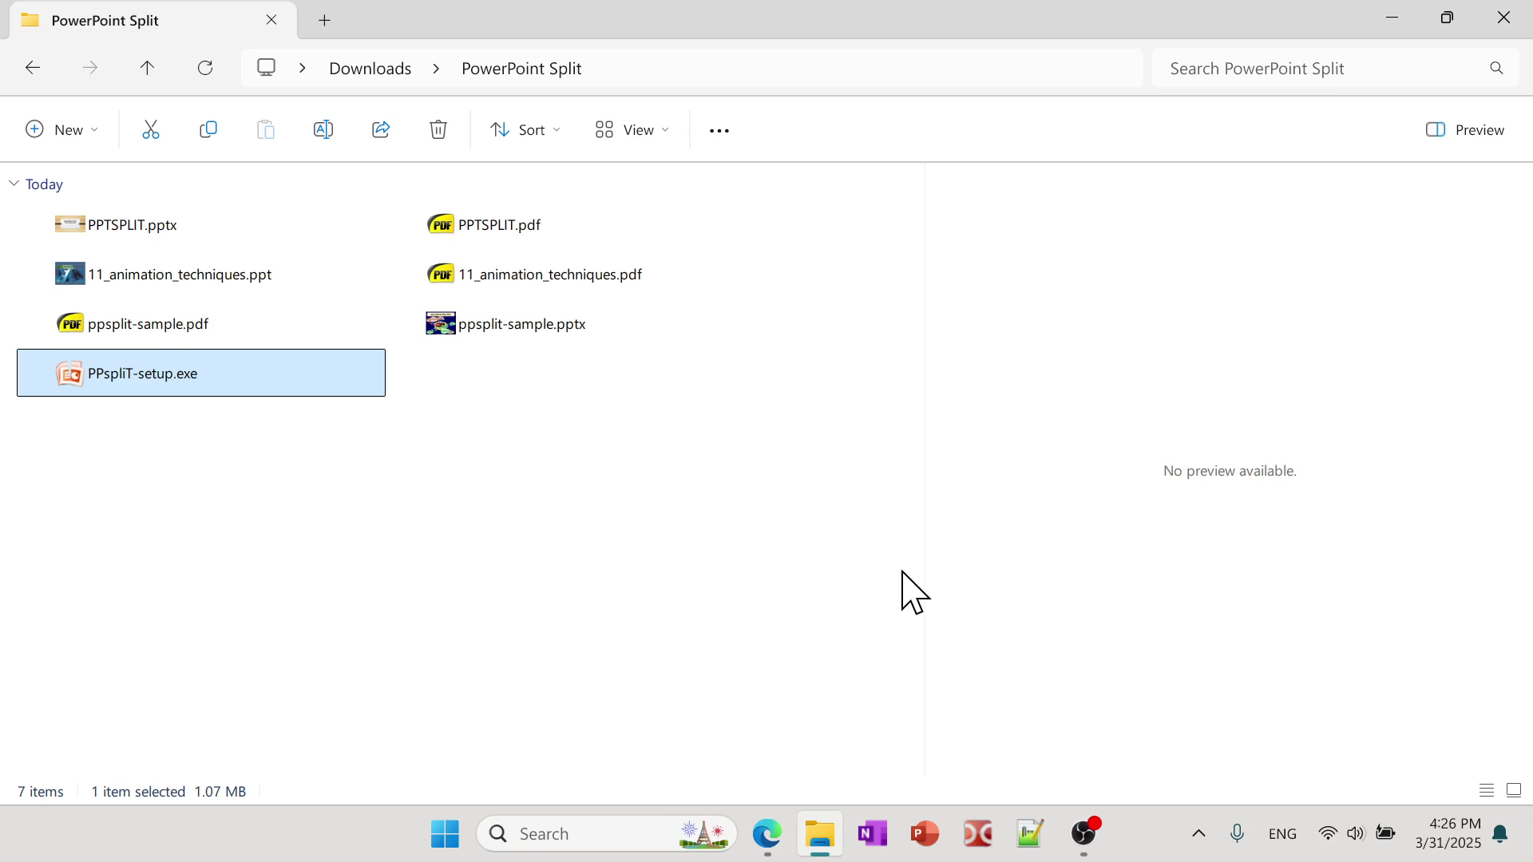
# - Launch PowerPoint, open the recent PPTSPLIT.pptx, and check the PPspliT tab's options
pyautogui.click(930, 836)
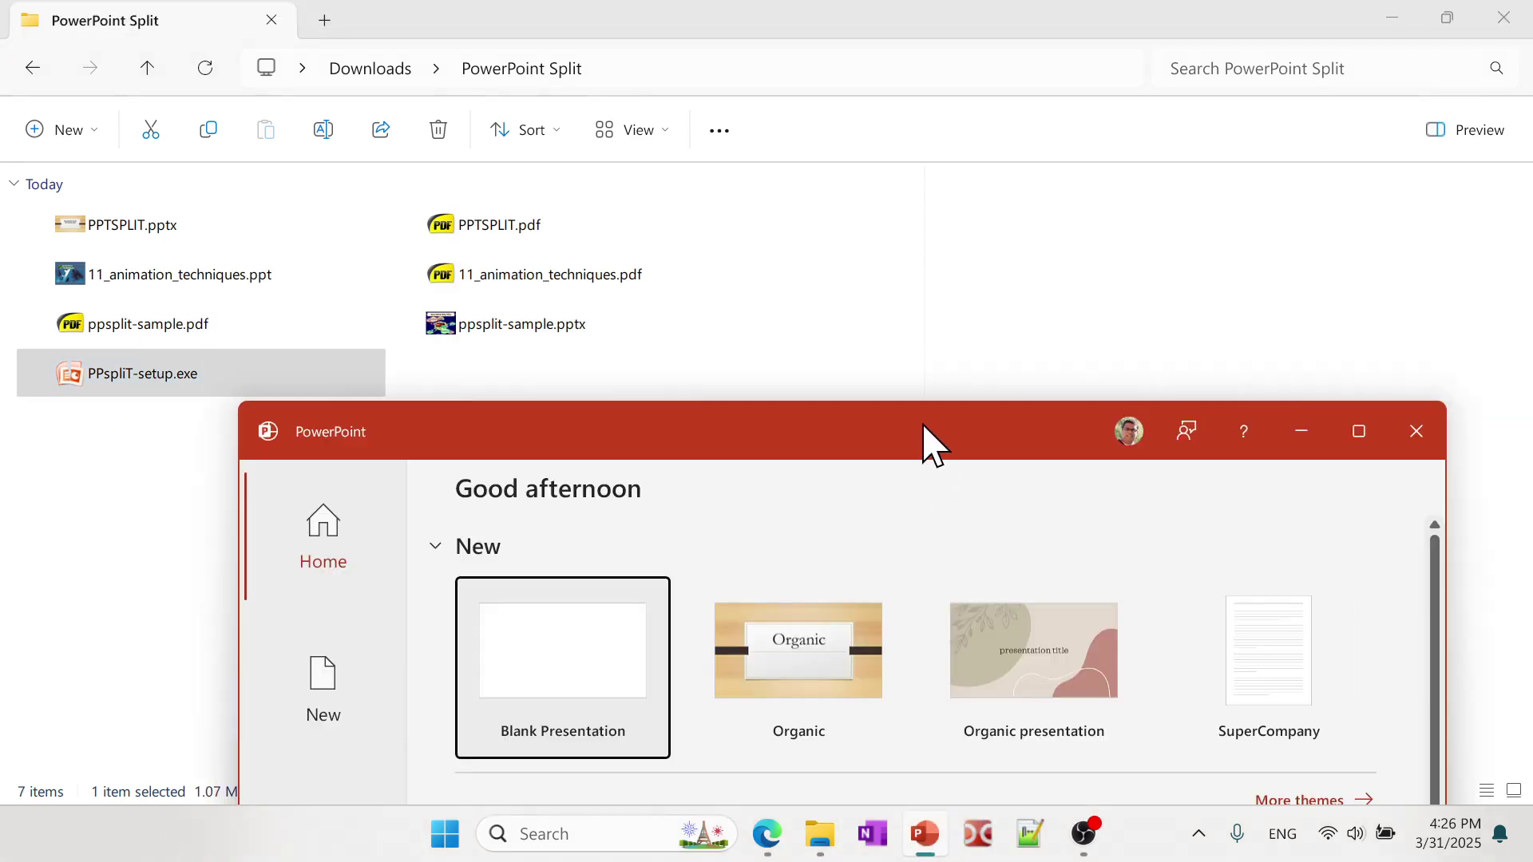
pyautogui.doubleClick(926, 438)
pyautogui.click(411, 605)
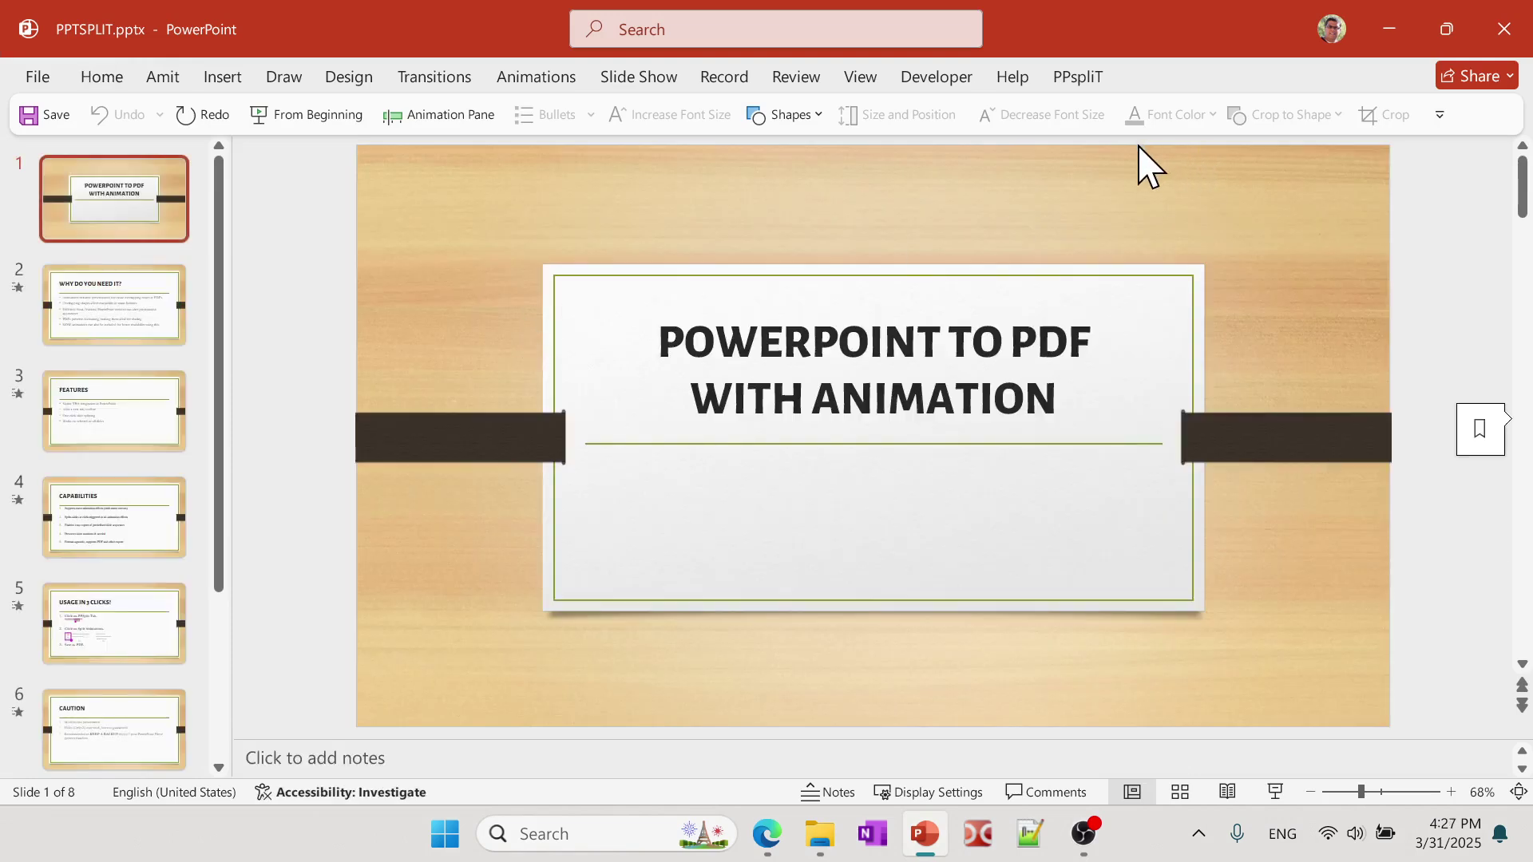
pyautogui.click(1078, 78)
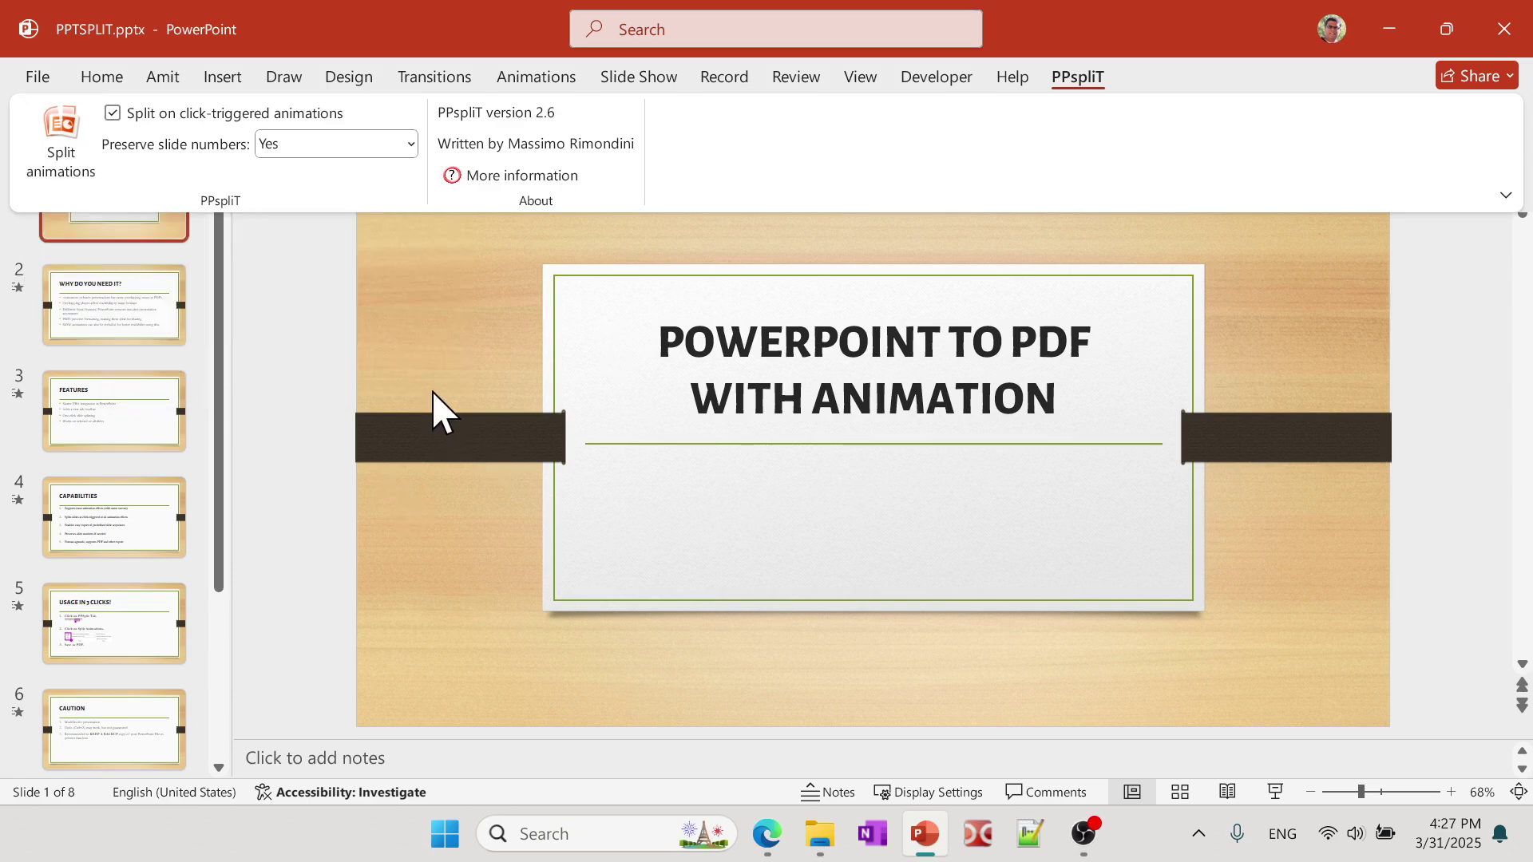
pyautogui.click(281, 351)
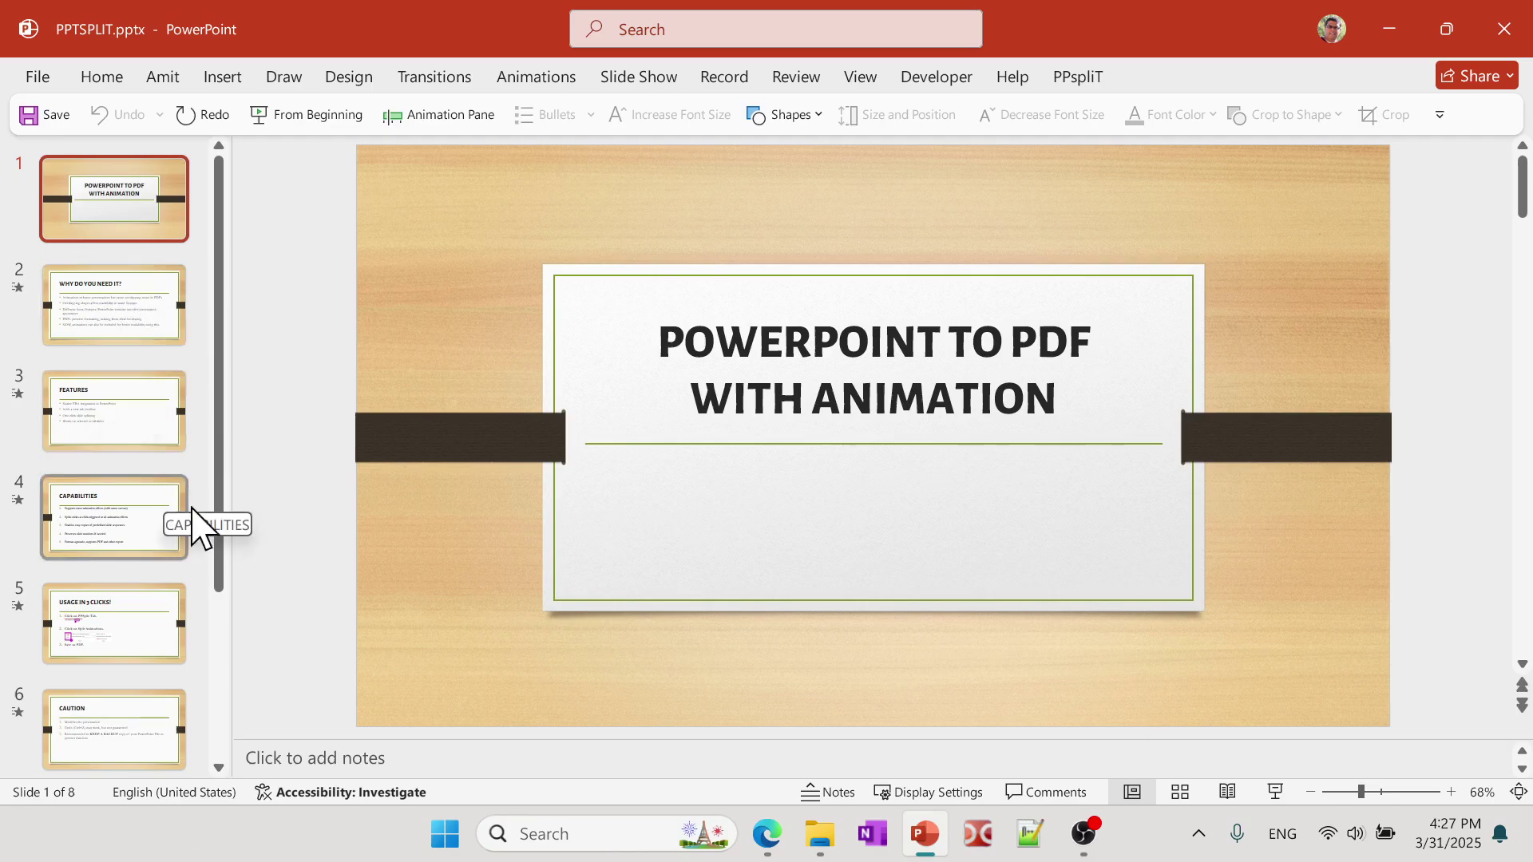
# - Show slide 6, CAUTION, then slide 5, USAGE IN 3 CLICKS!, in the editor
pyautogui.click(116, 758)
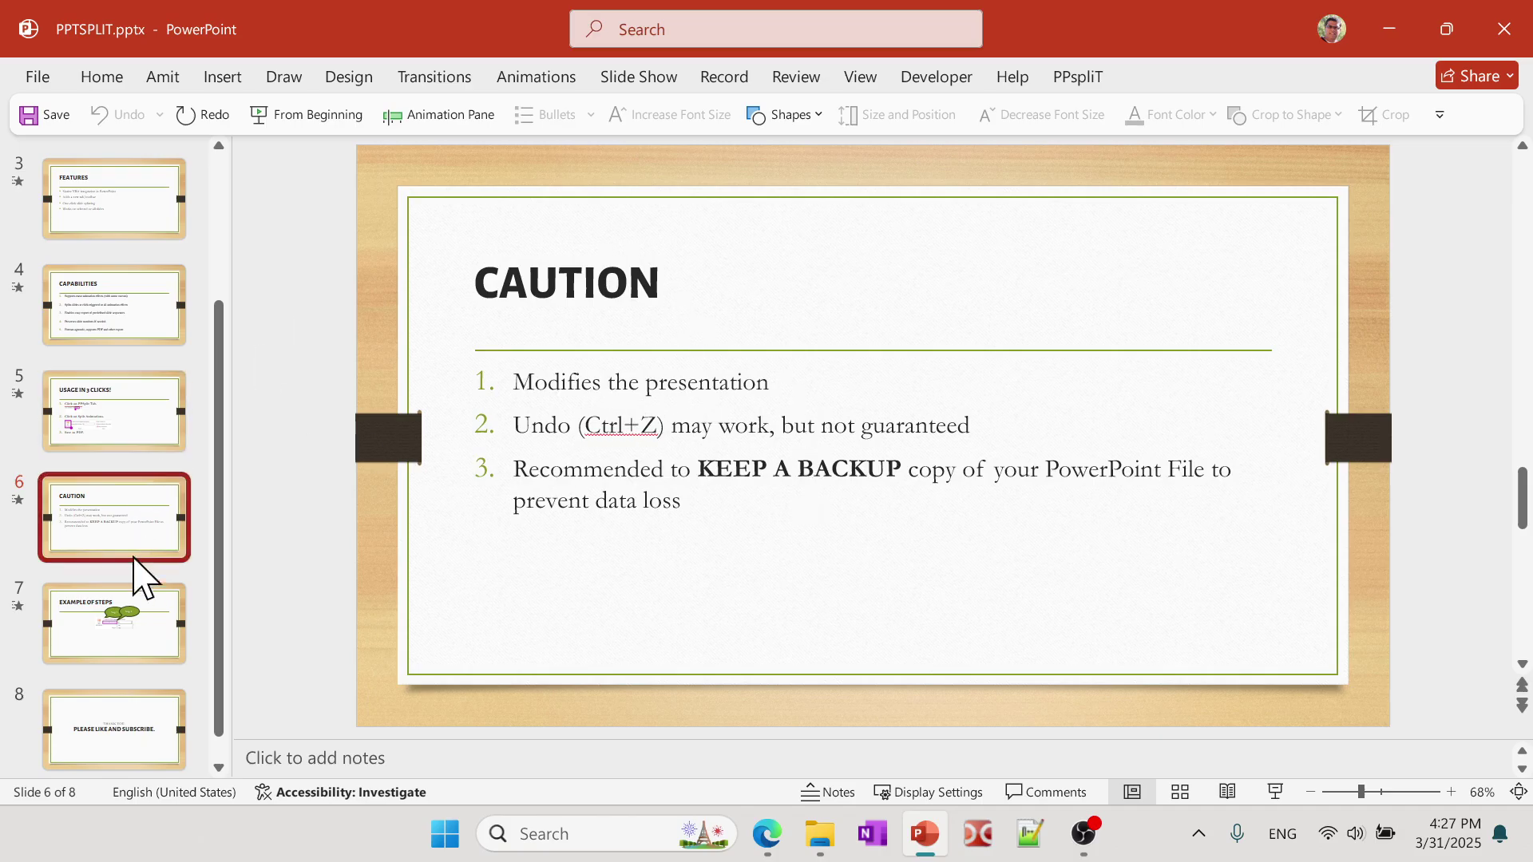
pyautogui.click(106, 421)
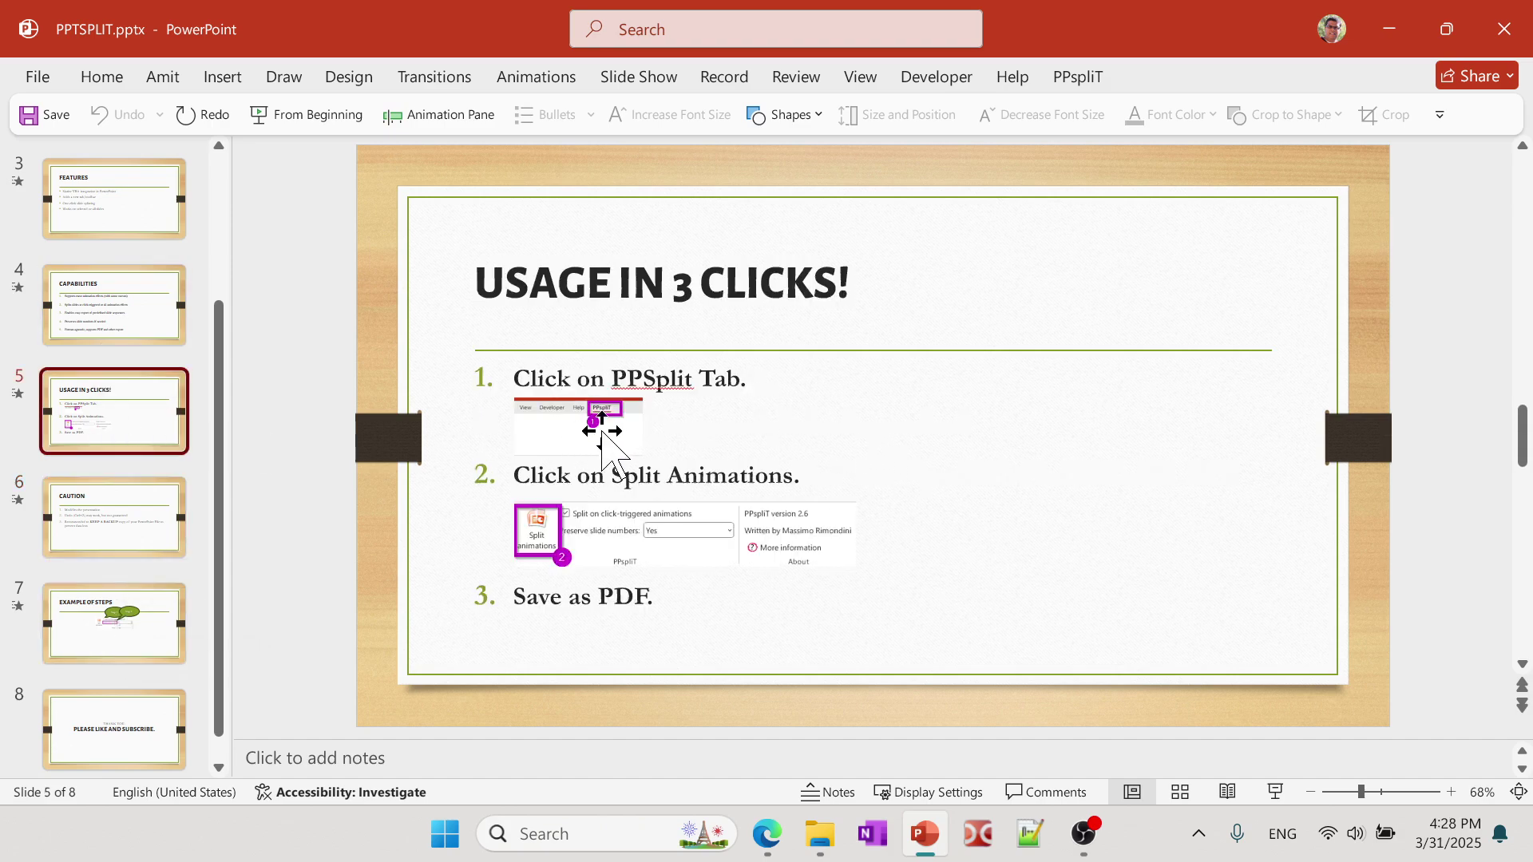
# - Play the deck in Reading View through the USAGE IN 3 CLICKS! steps, CAUTION and Example of Steps
pyautogui.click(1227, 791)
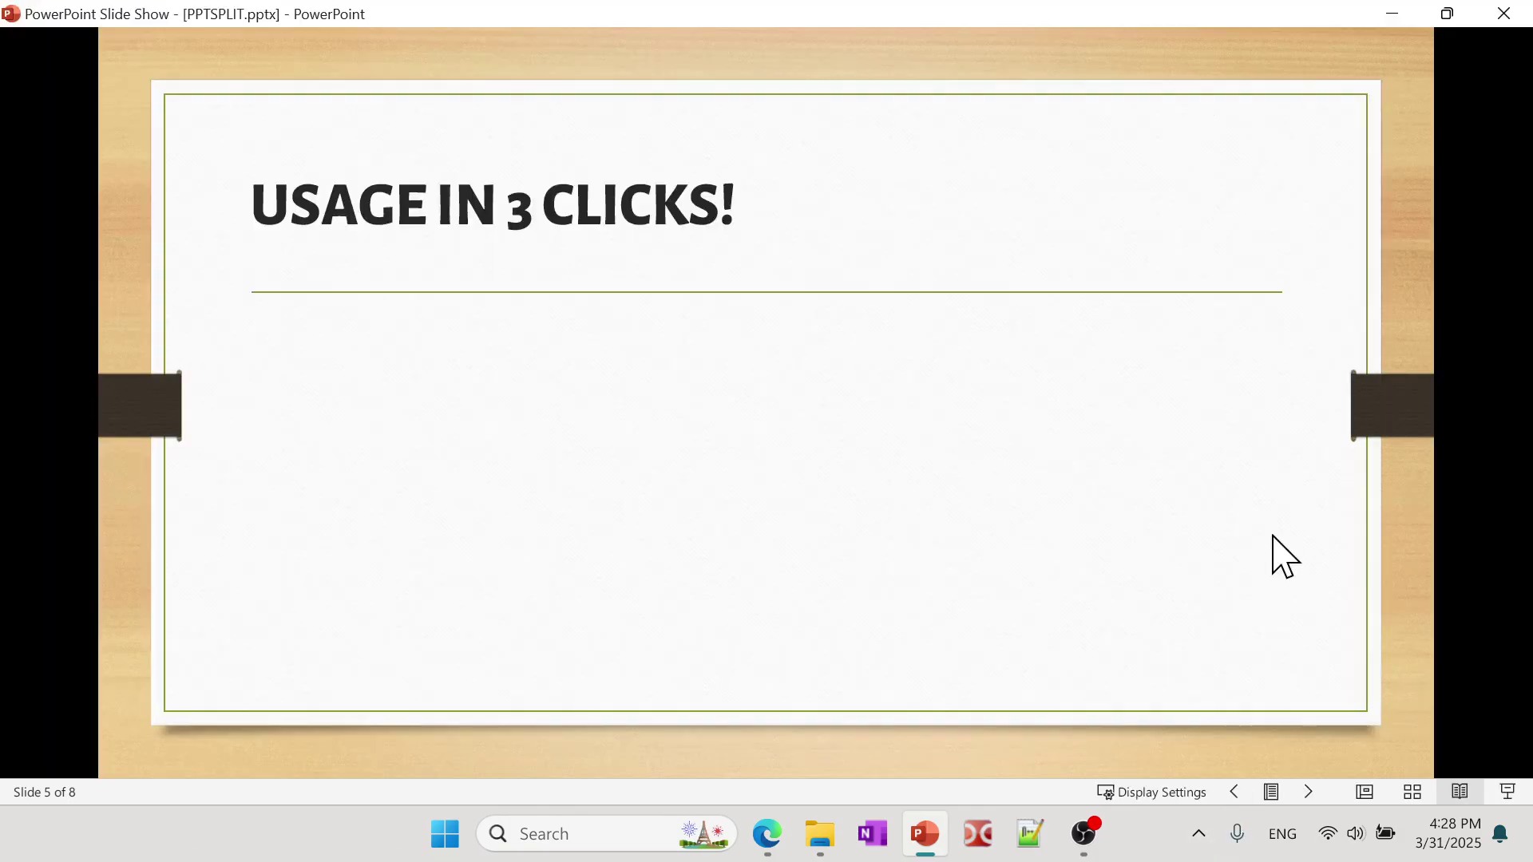
pyautogui.click(1274, 538)
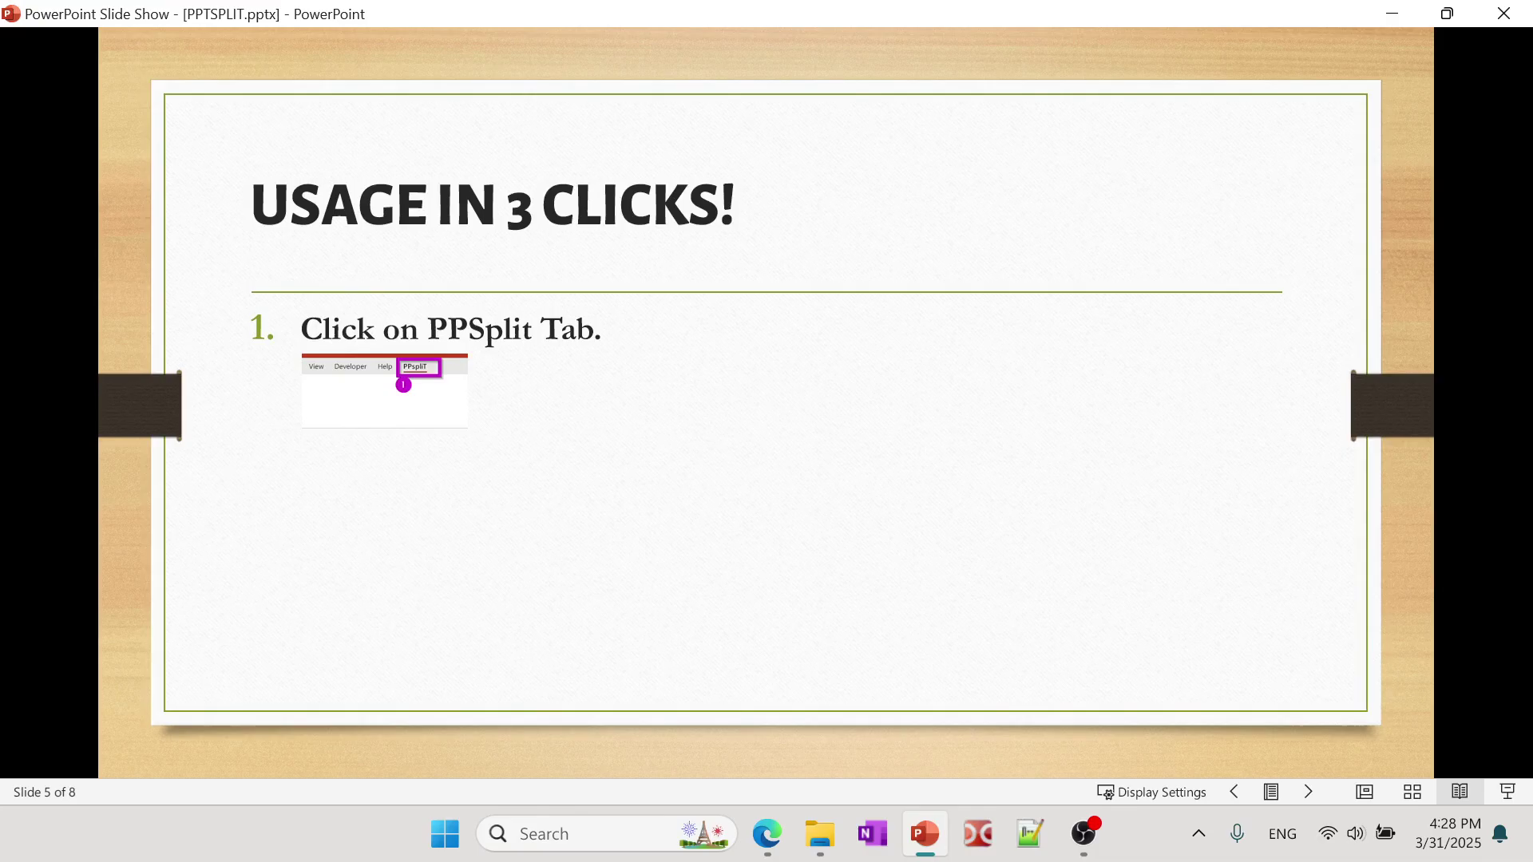
pyautogui.press('Right')
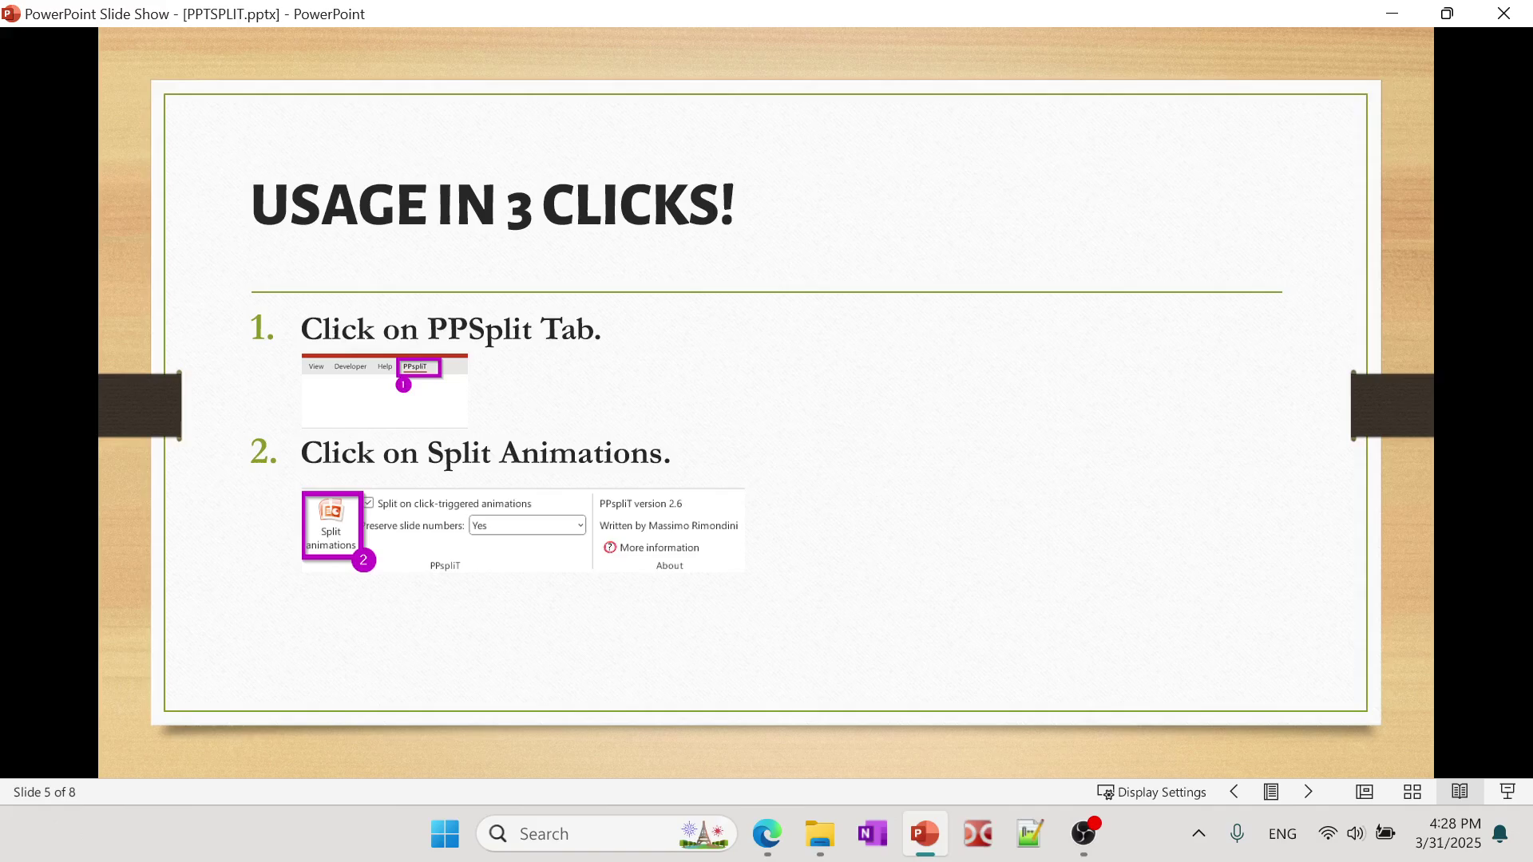
pyautogui.press('Right')
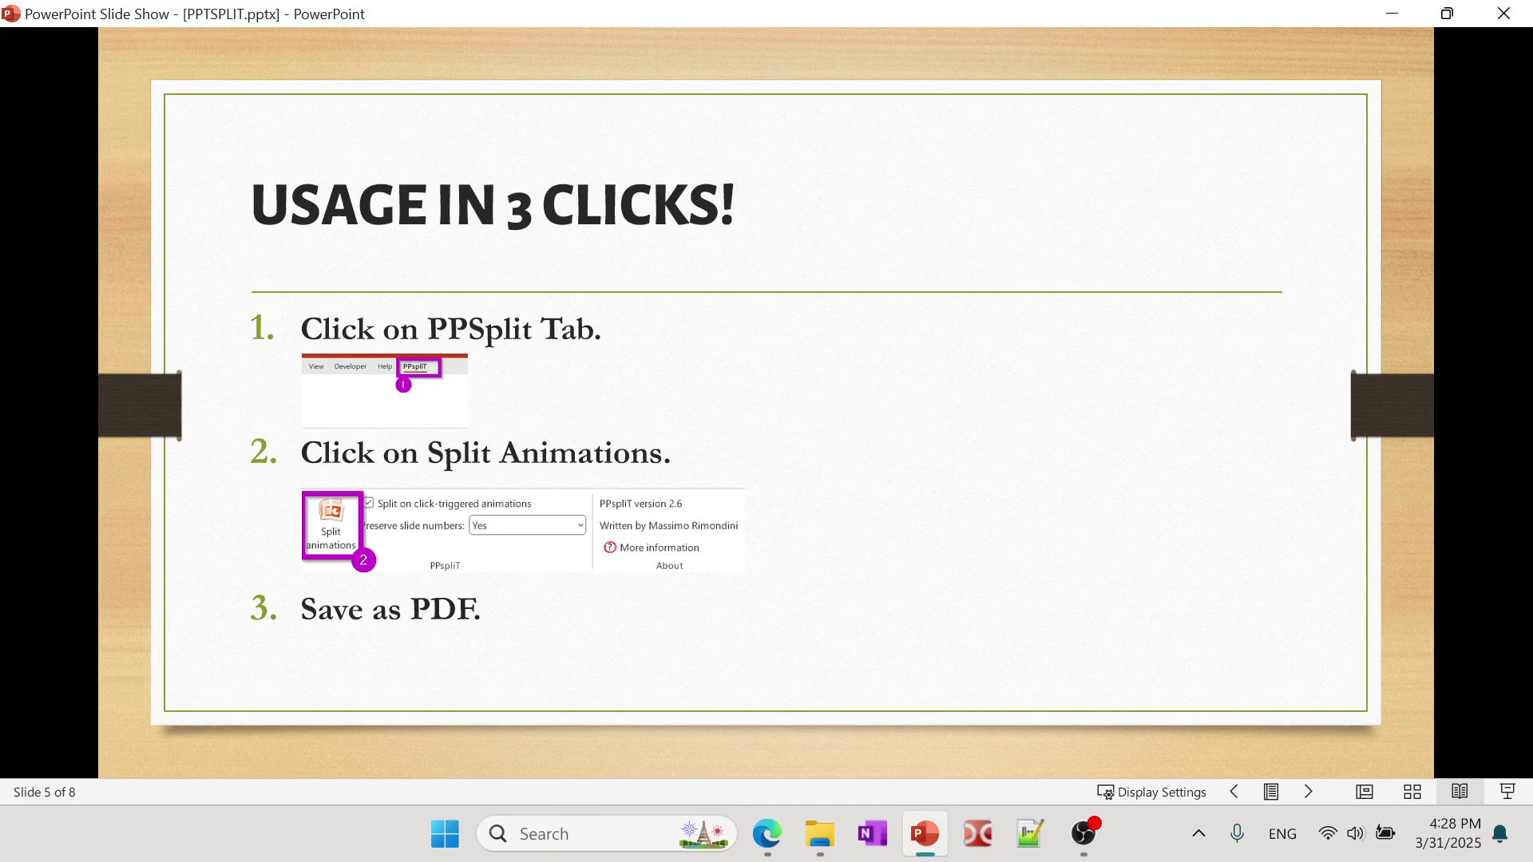
pyautogui.press('Right')
pyautogui.press('Right')
pyautogui.press('Right')
pyautogui.press('Right')
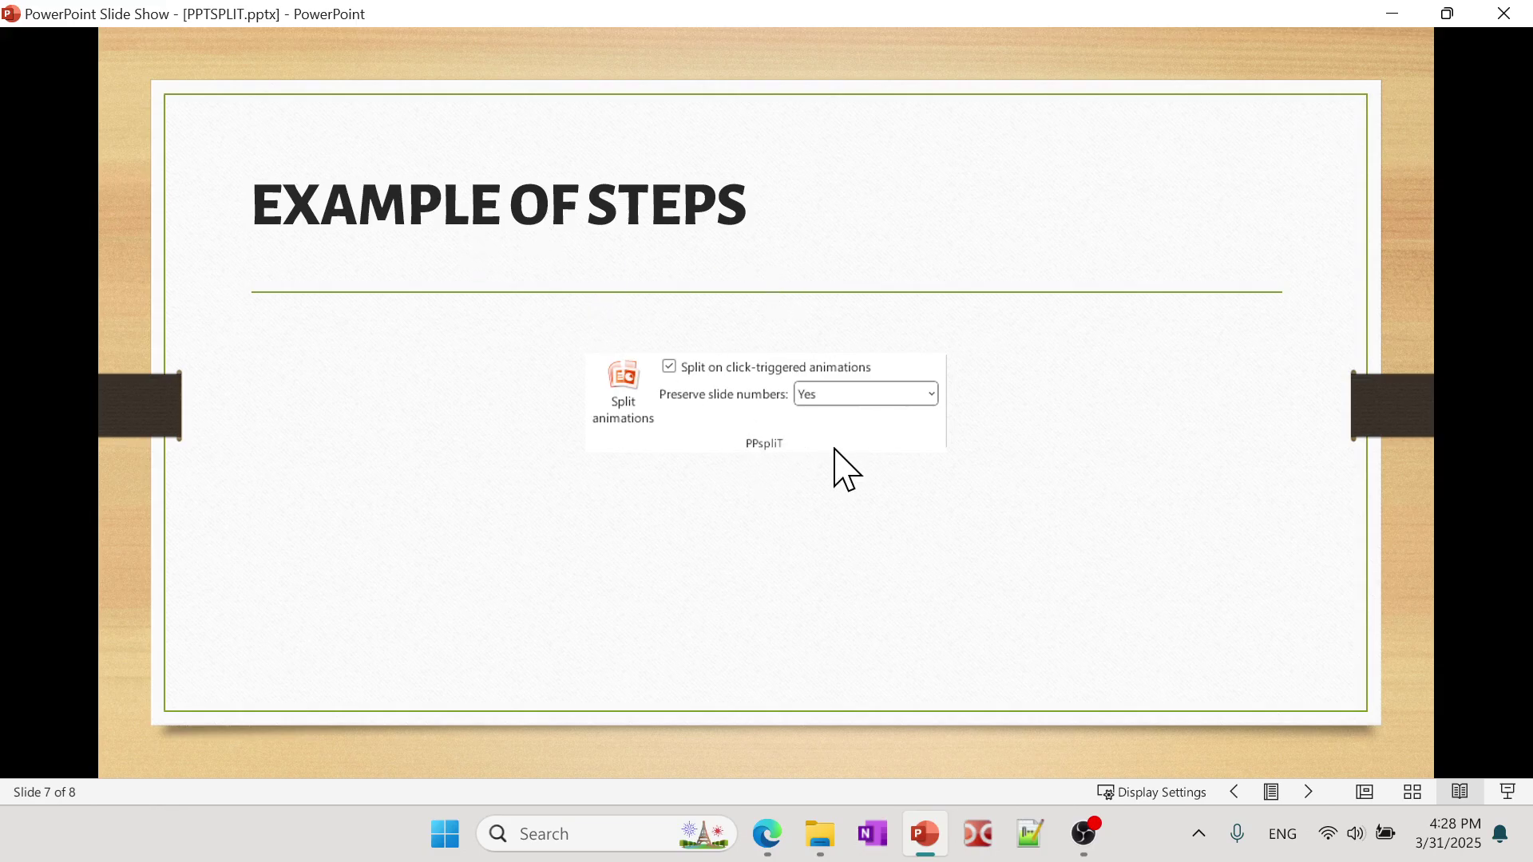
pyautogui.click(846, 470)
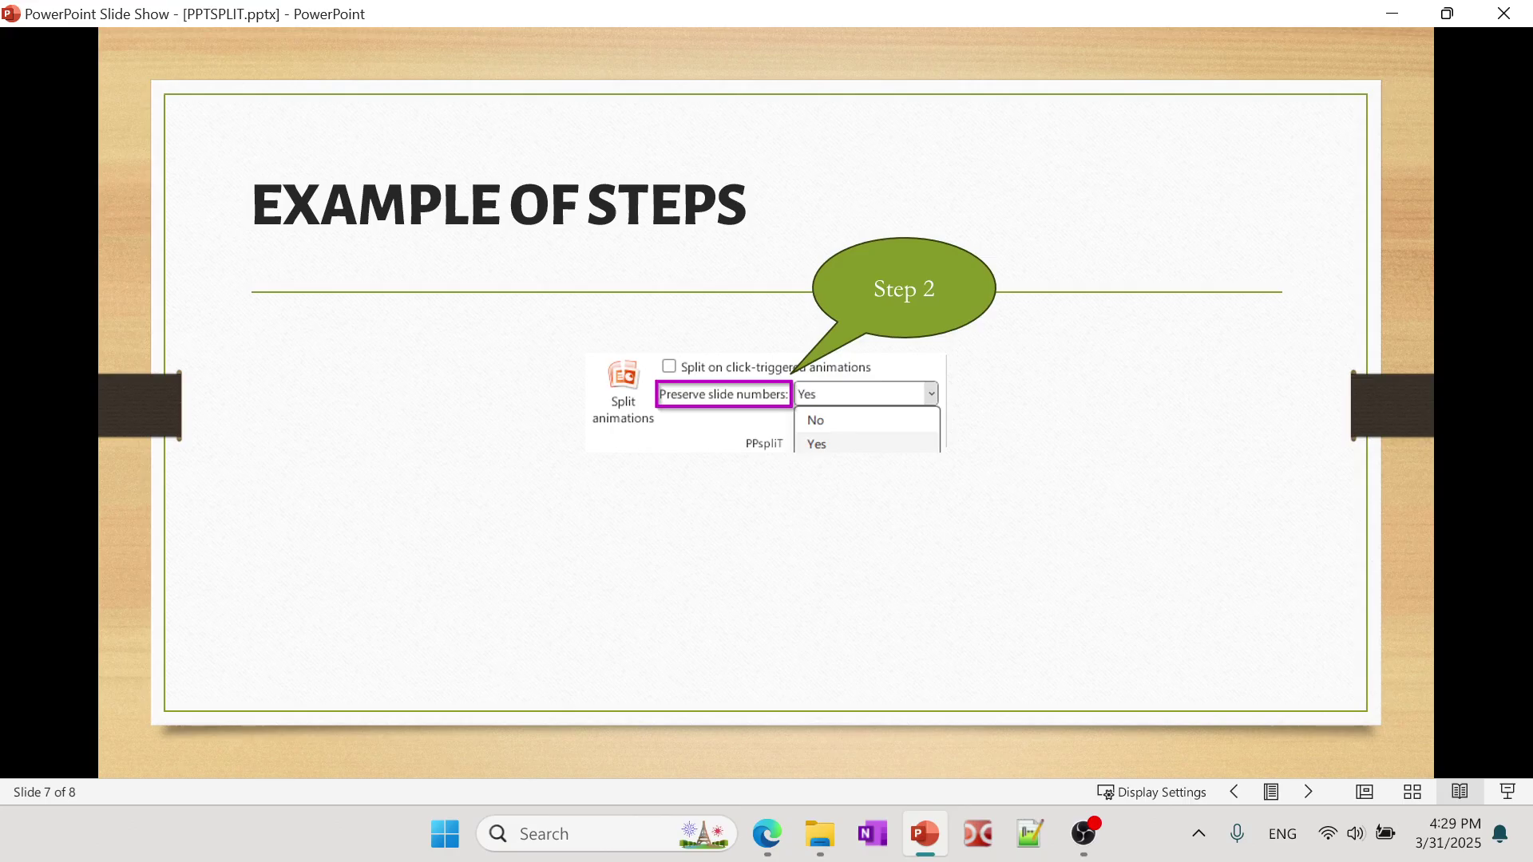
pyautogui.press('Escape')
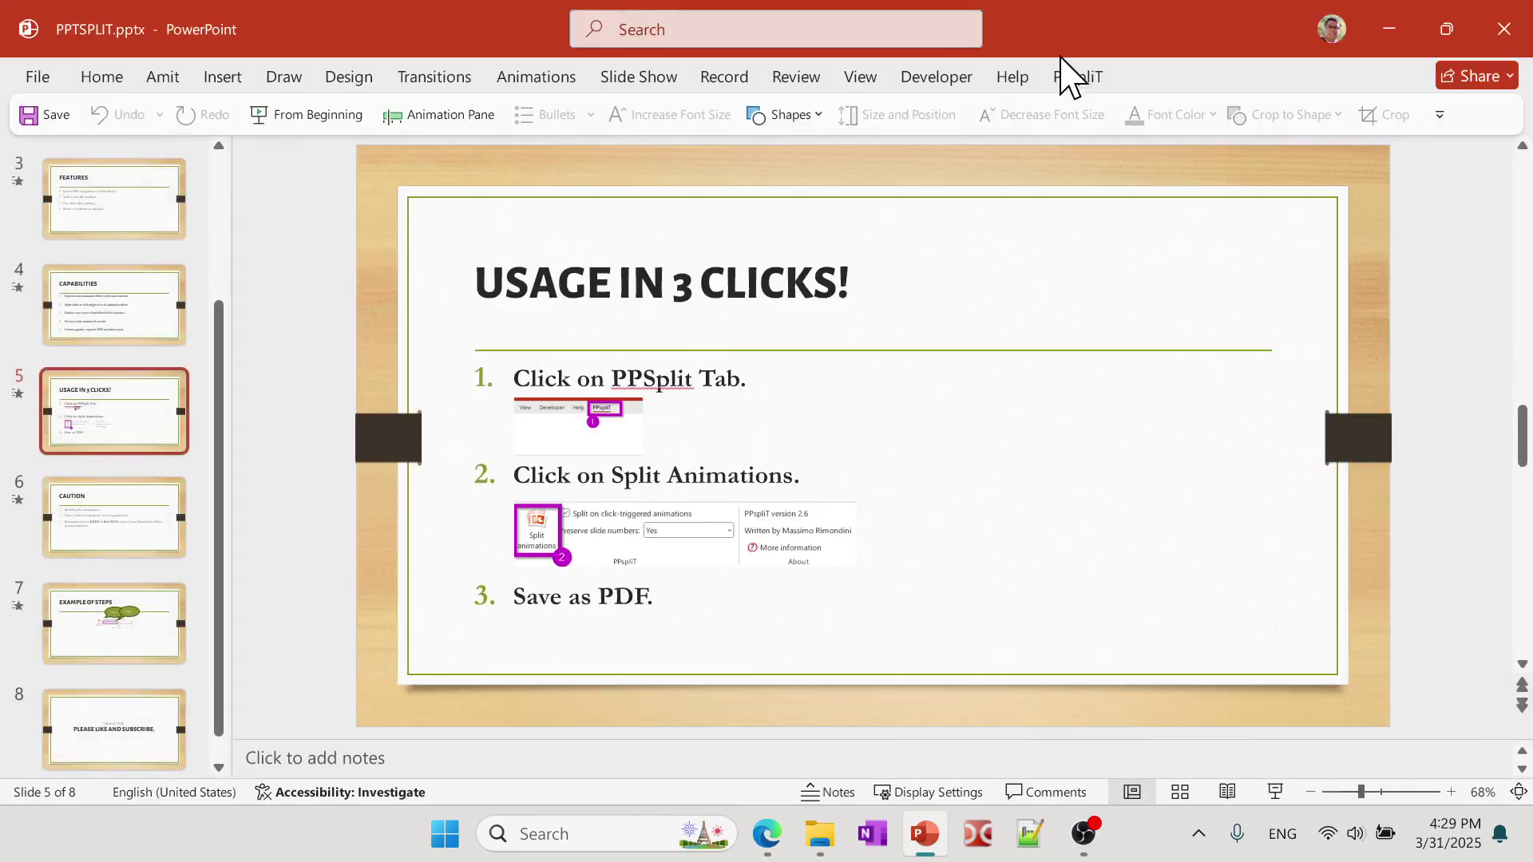
# - Run PPspliT's Split animations to expand PPTSPLIT.pptx to 30 slides and scroll the thumbnails
pyautogui.click(1078, 76)
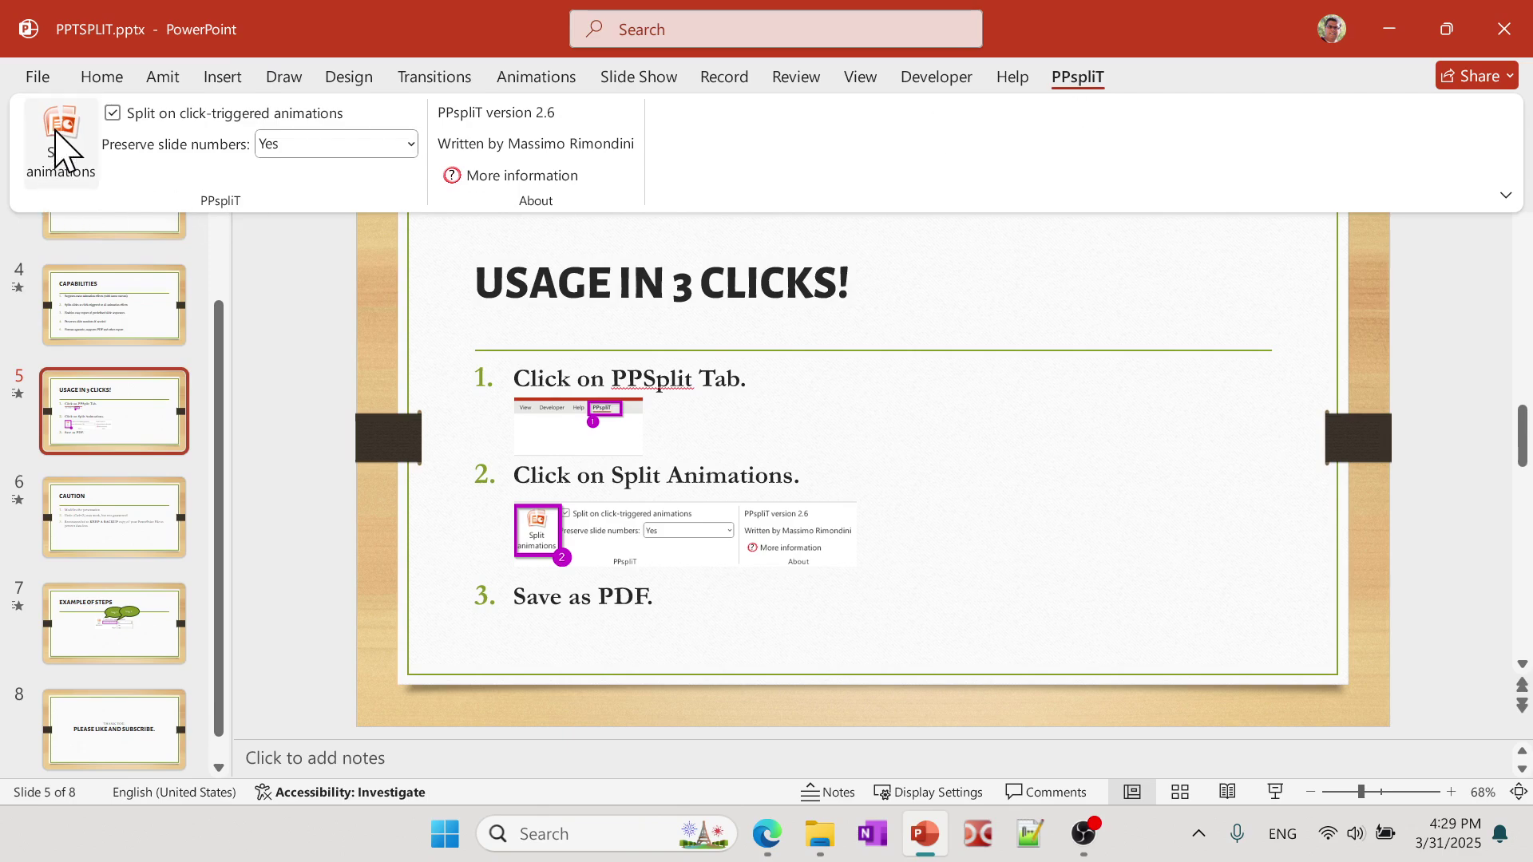
pyautogui.click(71, 172)
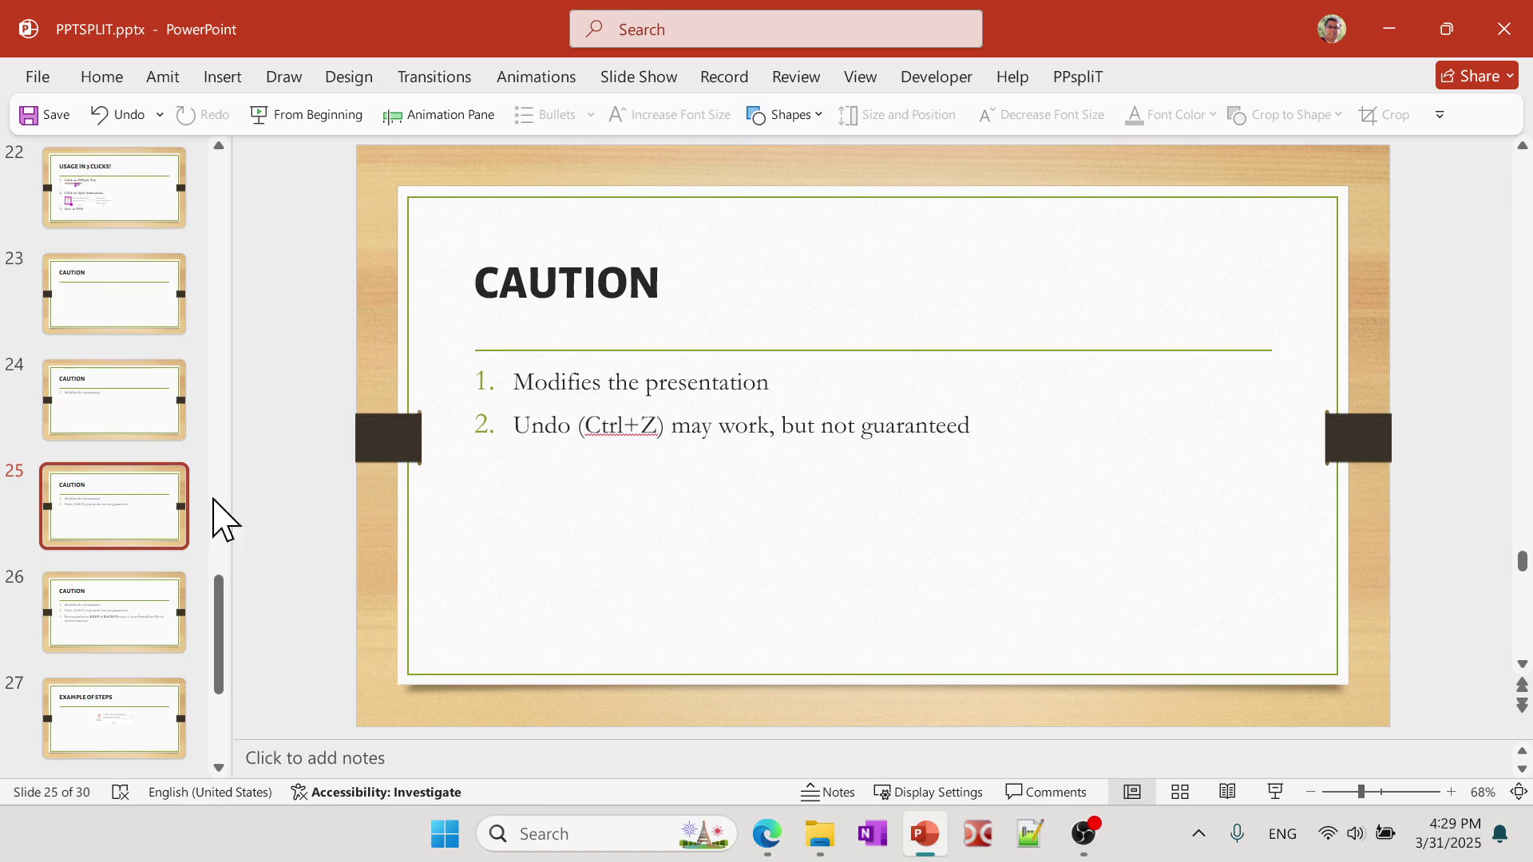
pyautogui.moveTo(219, 643); pyautogui.dragTo(227, 194)
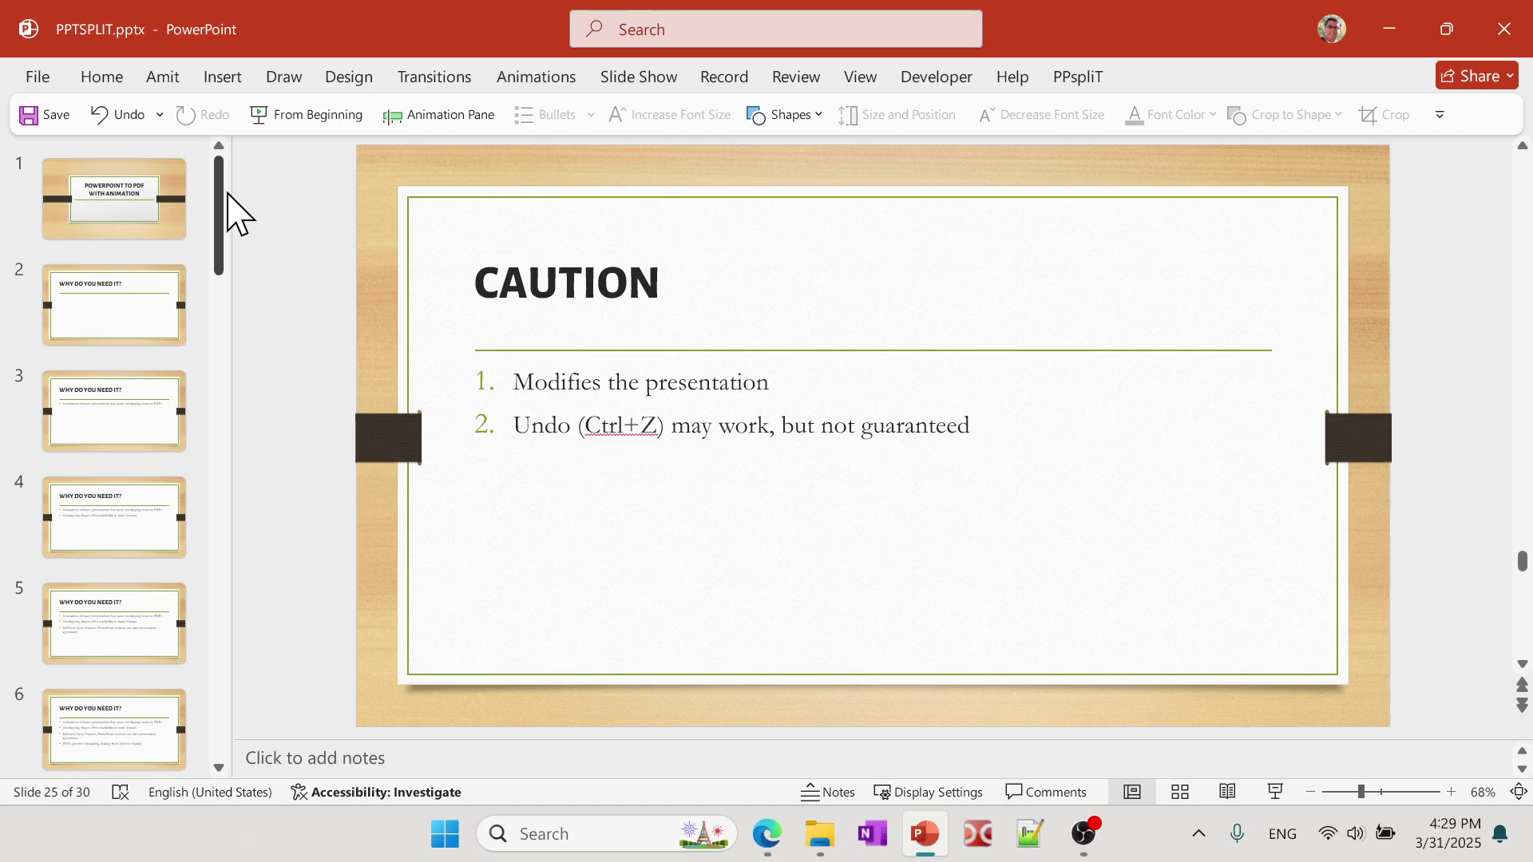
# - Save the split deck as PDF (*.pdf) named PPTSPLIT DEMO in the PowerPoint Split folder
pyautogui.click(35, 77)
pyautogui.click(79, 407)
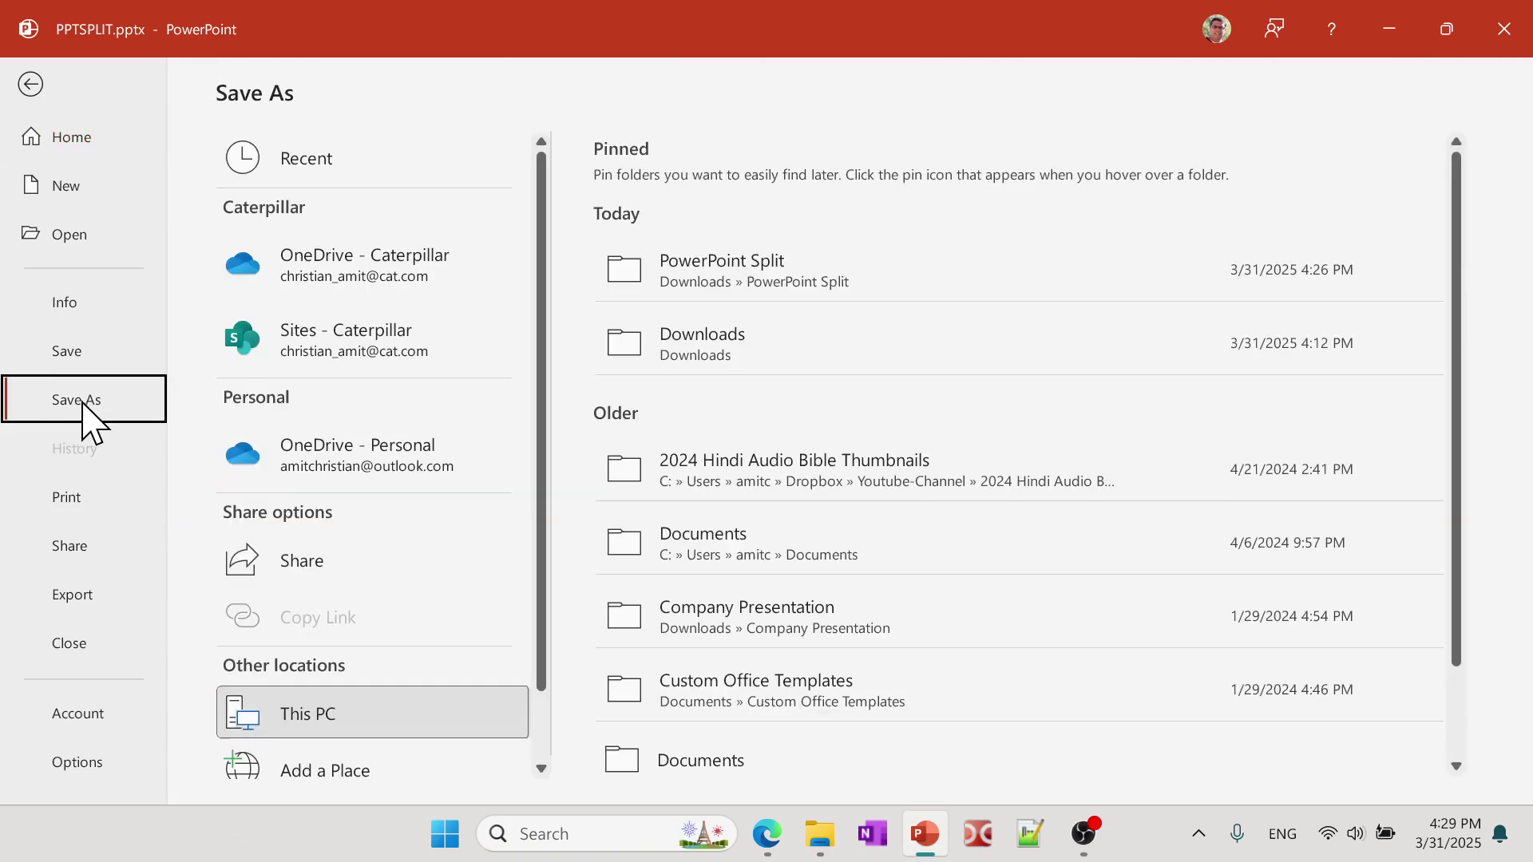
pyautogui.click(831, 271)
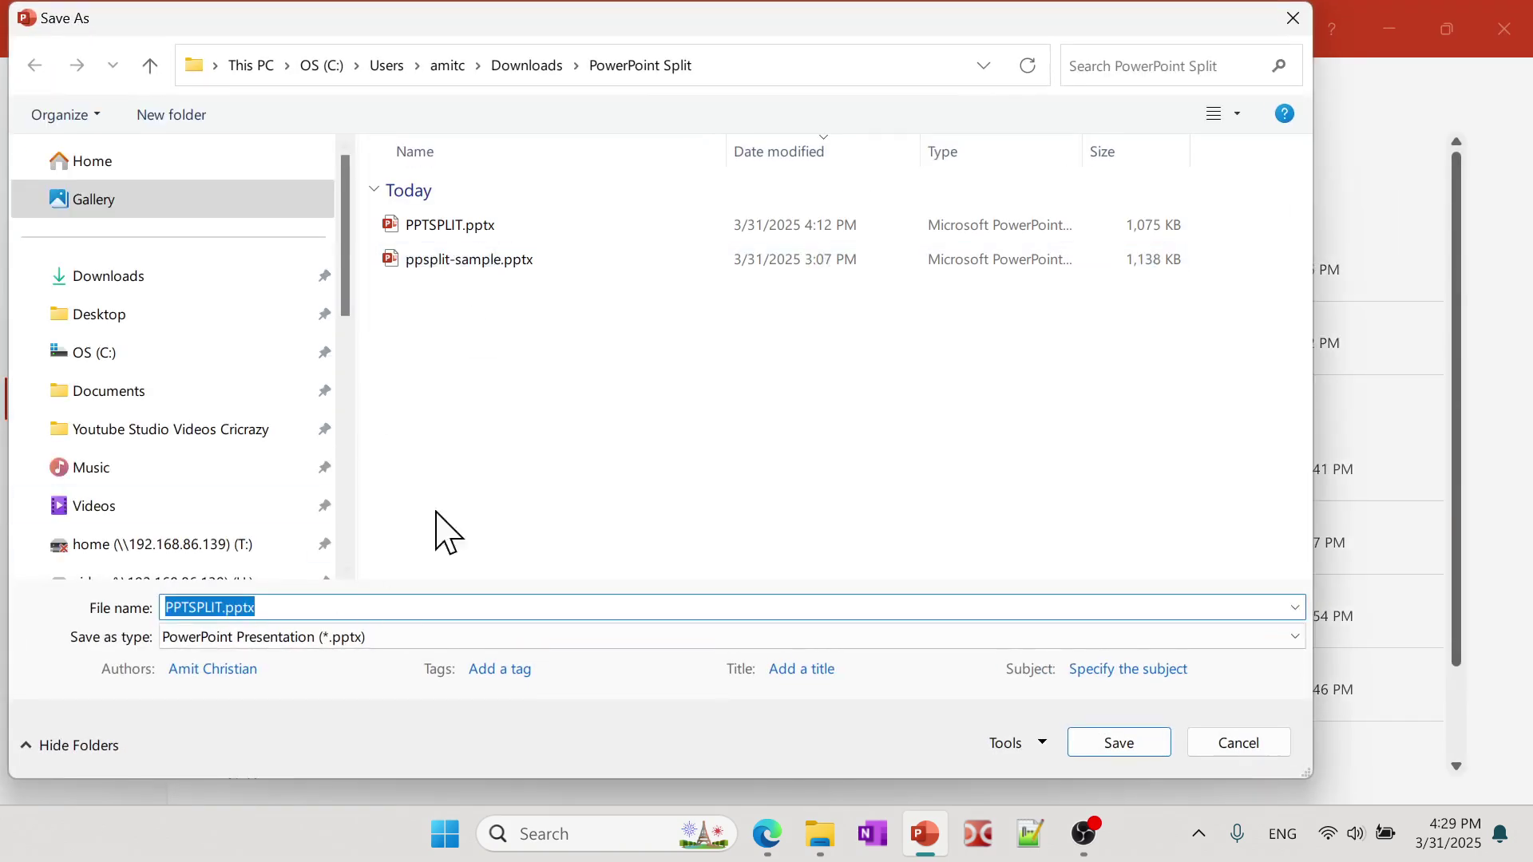
pyautogui.click(226, 608)
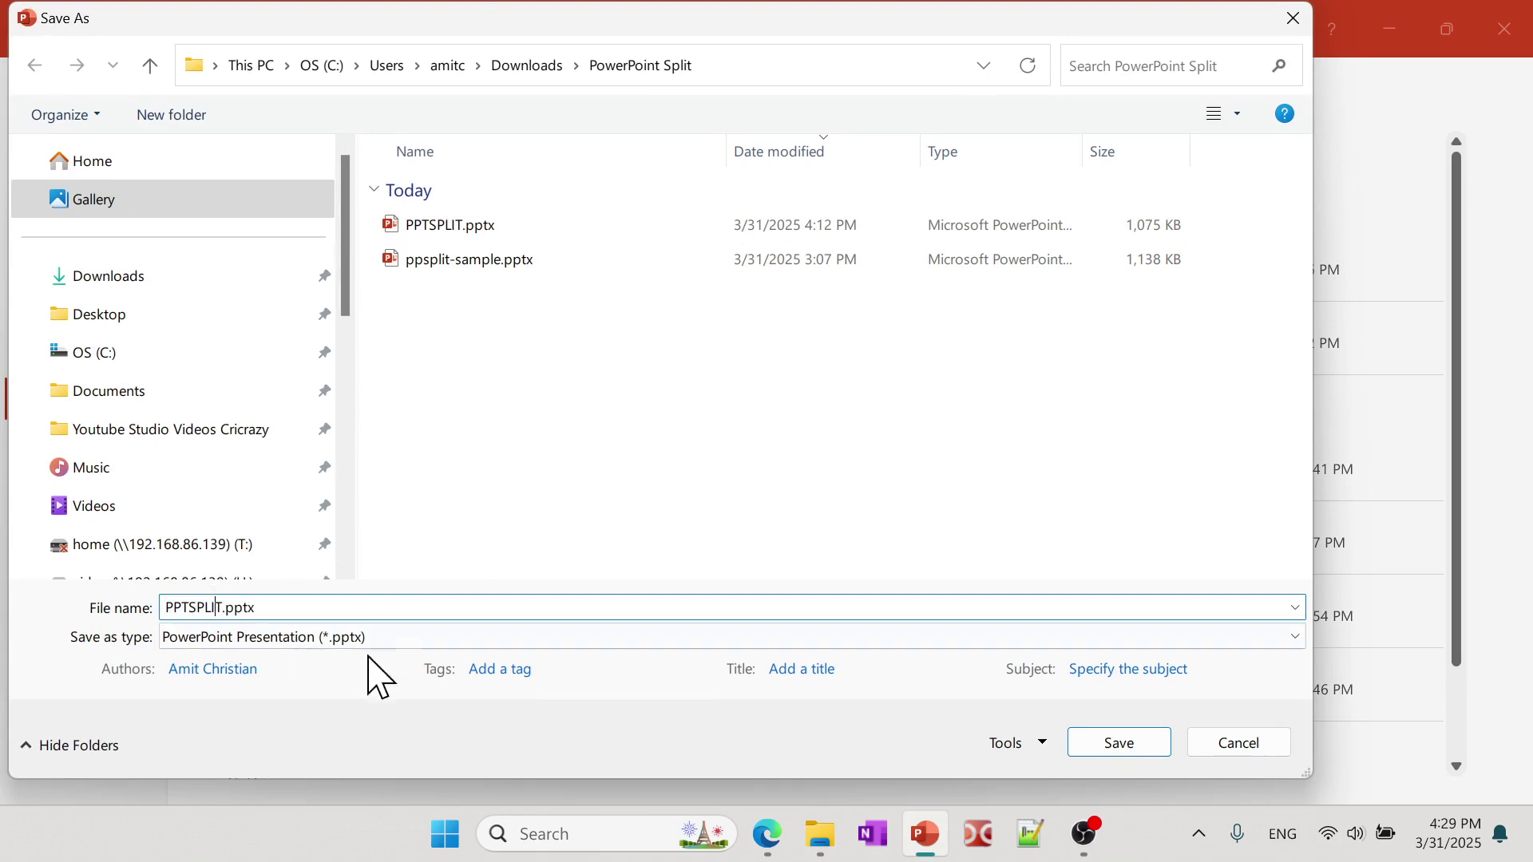
pyautogui.write('08040')
pyautogui.click(377, 637)
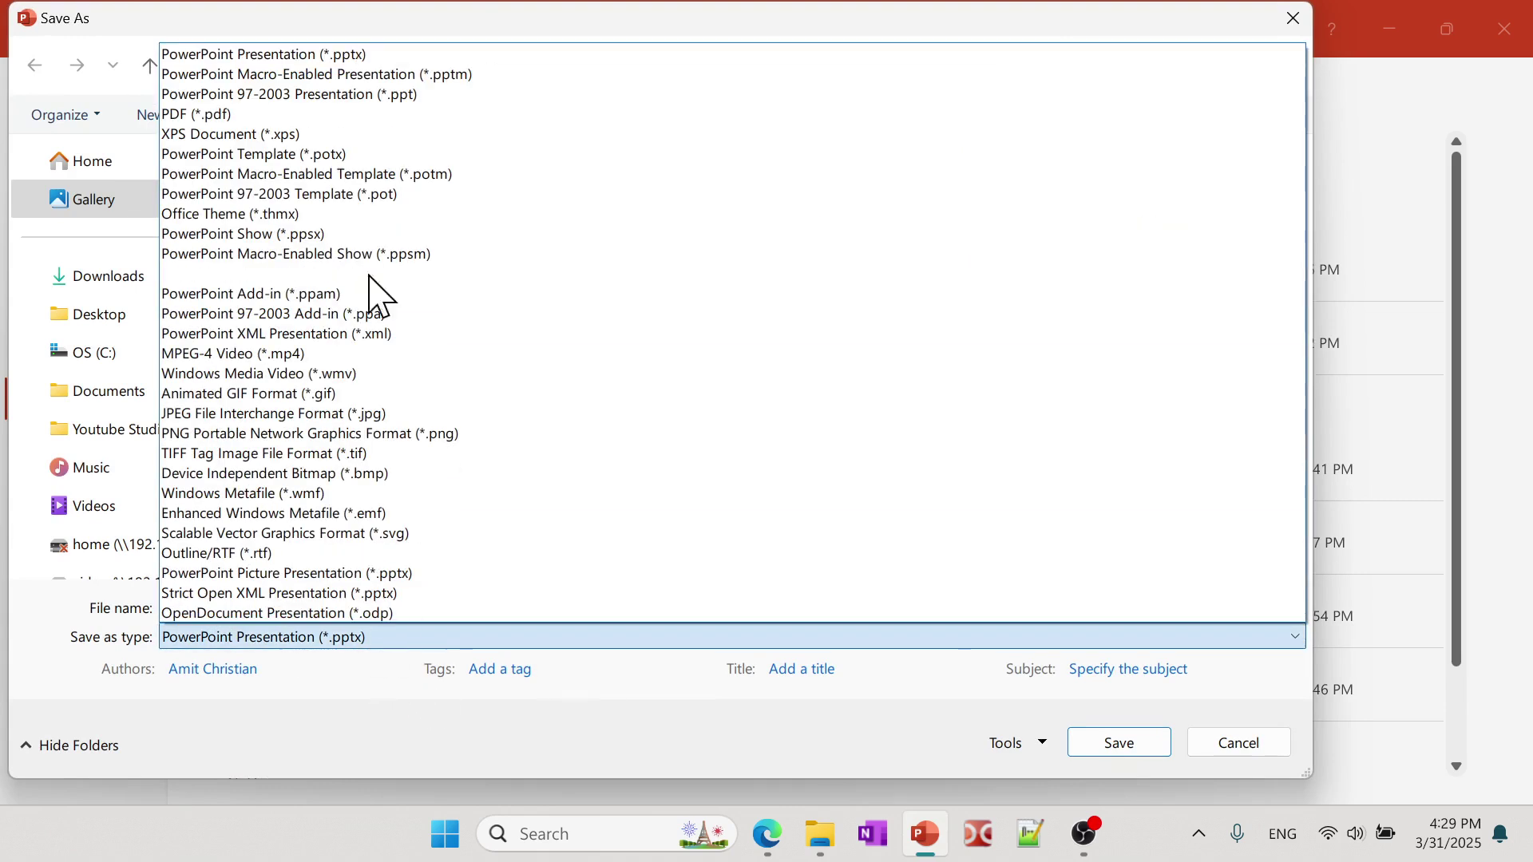
pyautogui.click(239, 114)
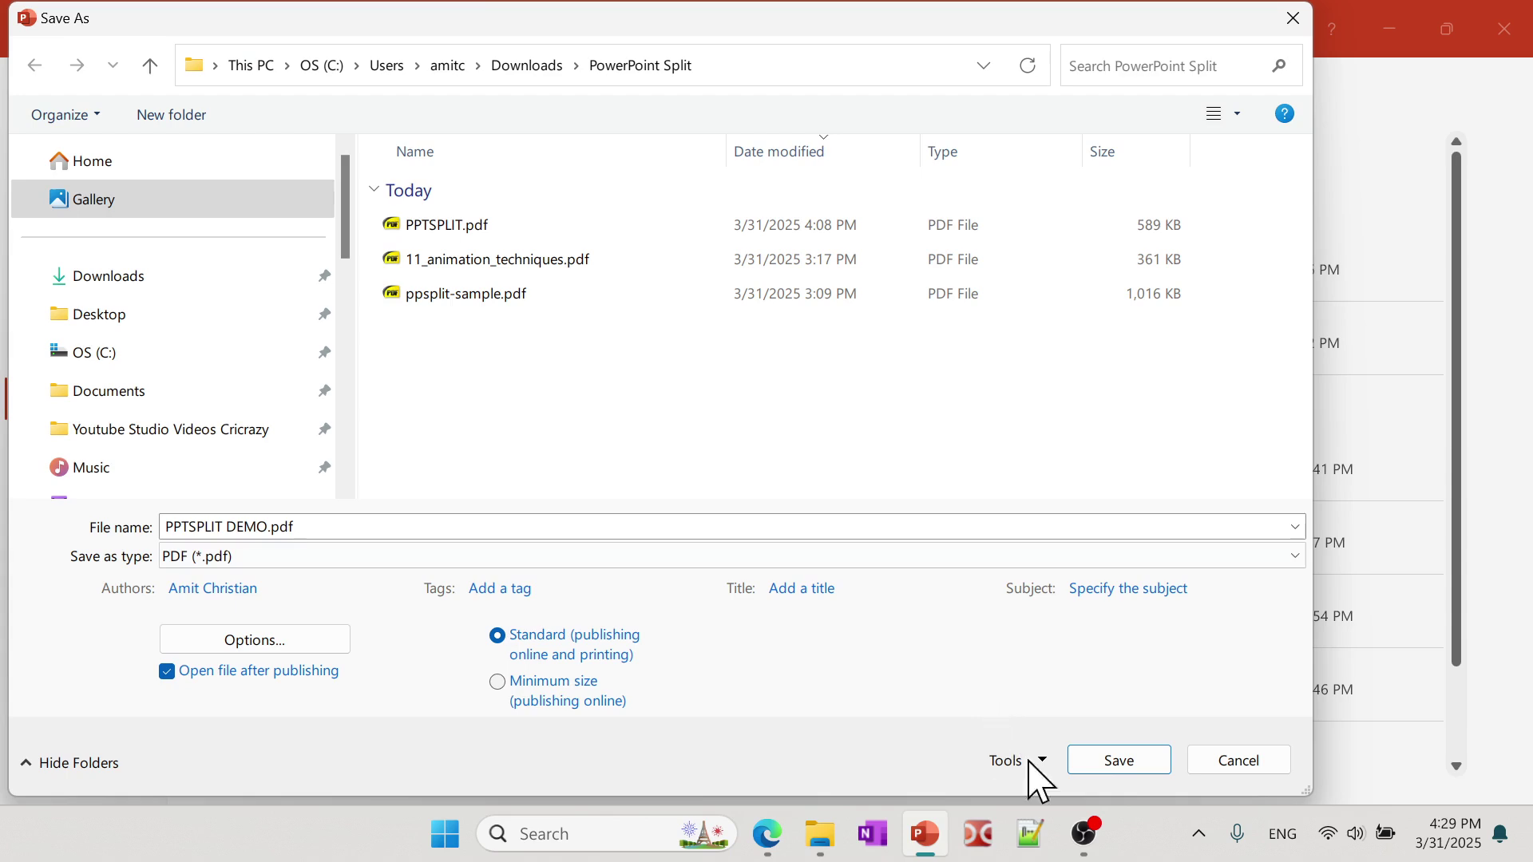
pyautogui.click(1108, 760)
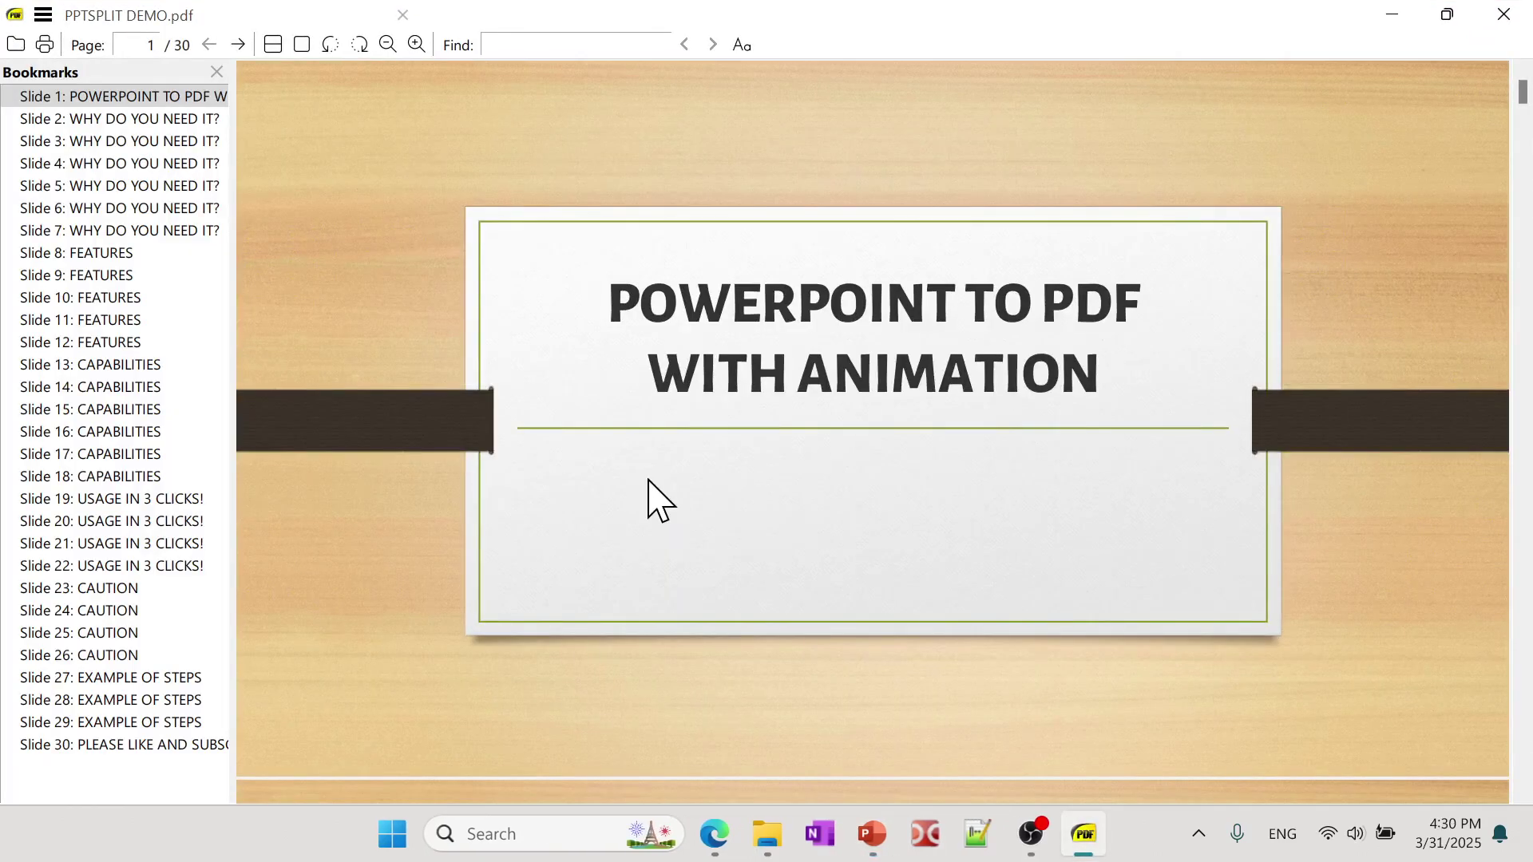
pyautogui.click(14, 13)
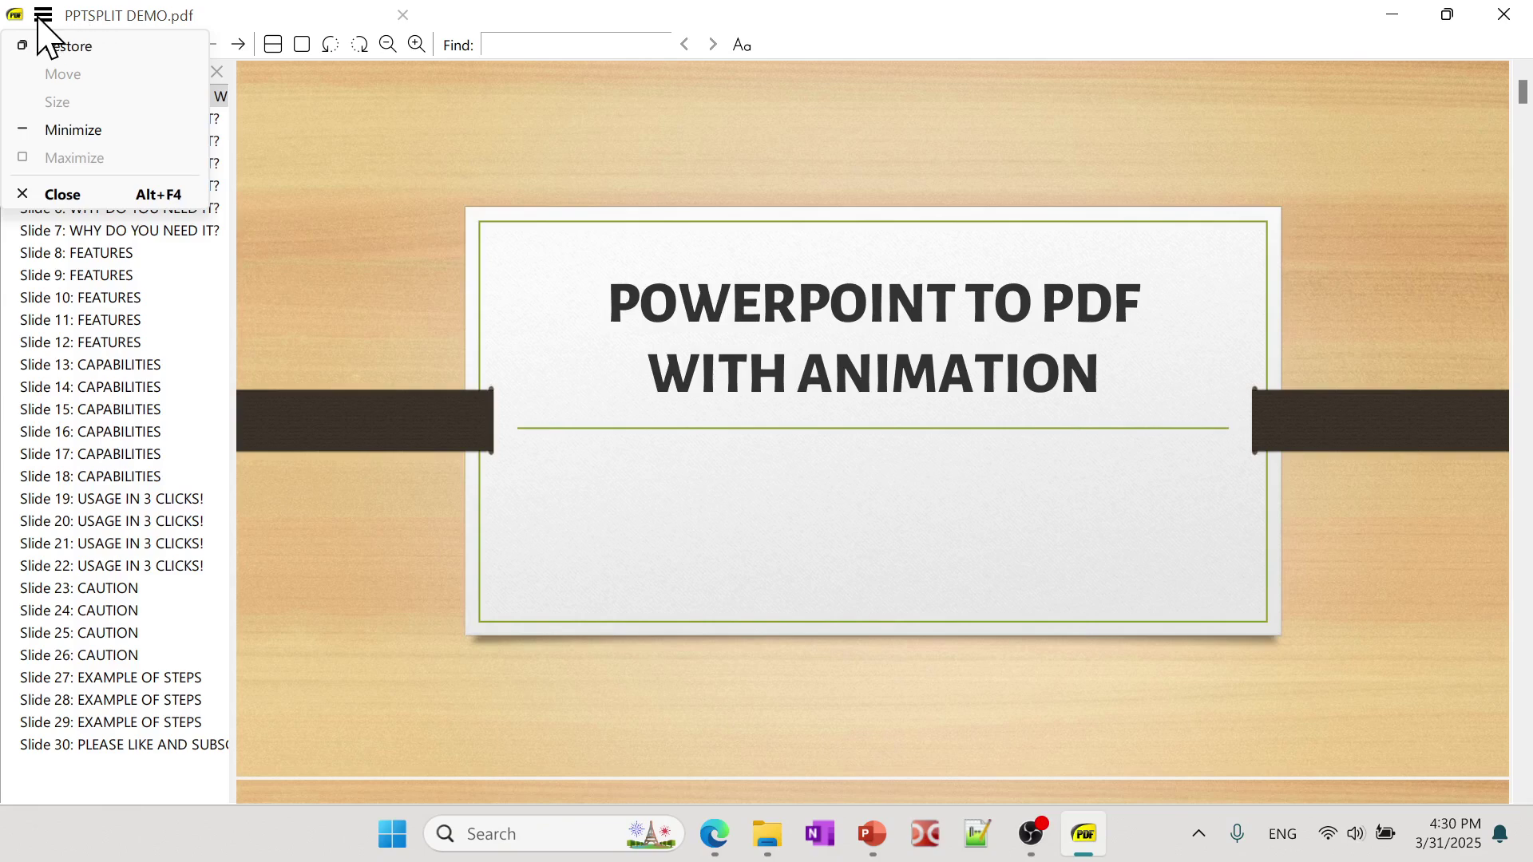
pyautogui.click(411, 159)
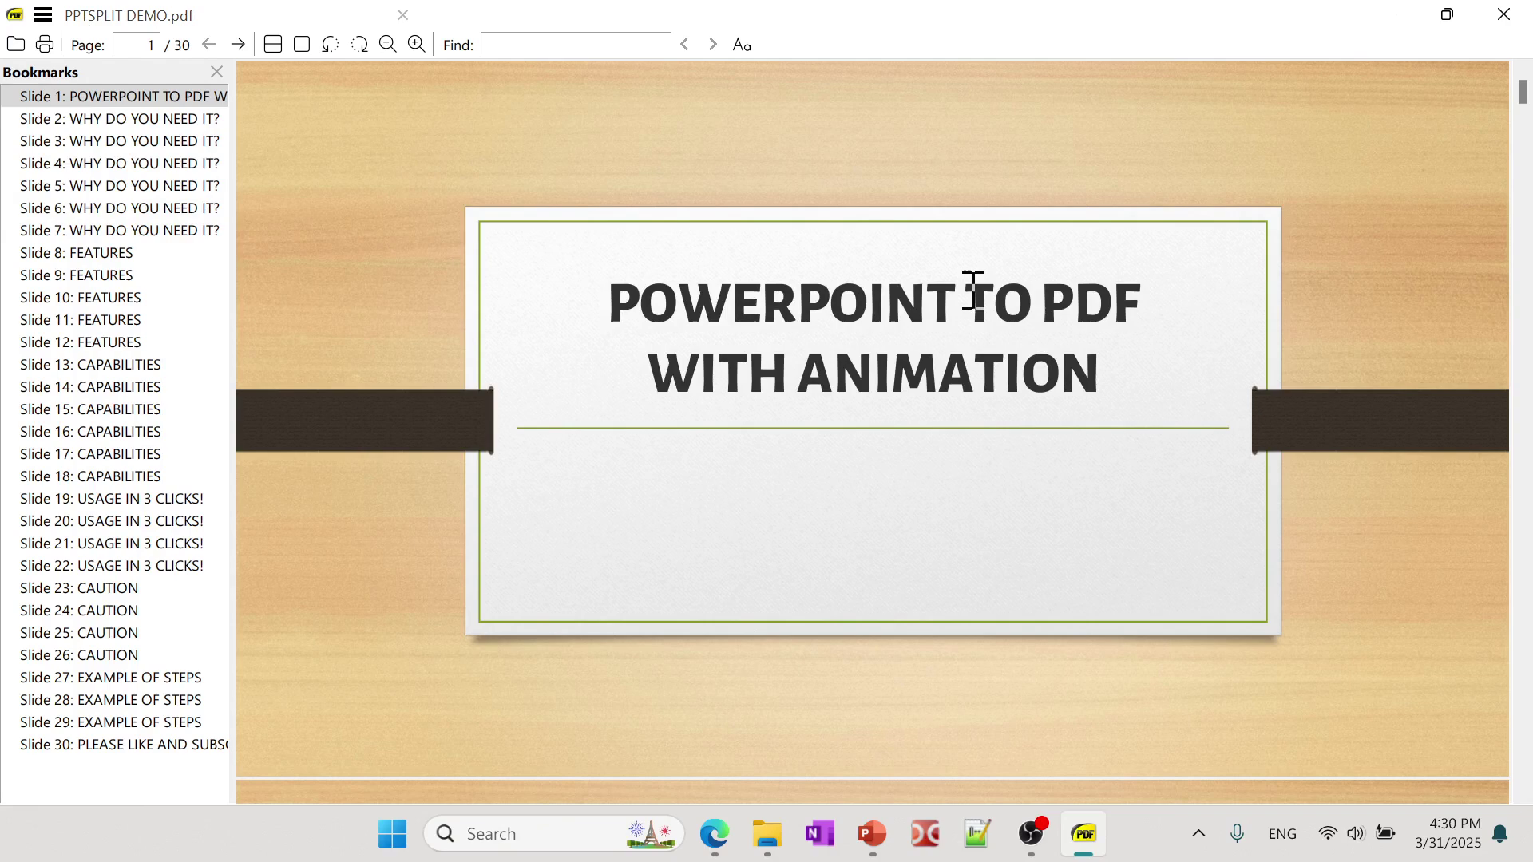
pyautogui.moveTo(766, 836)
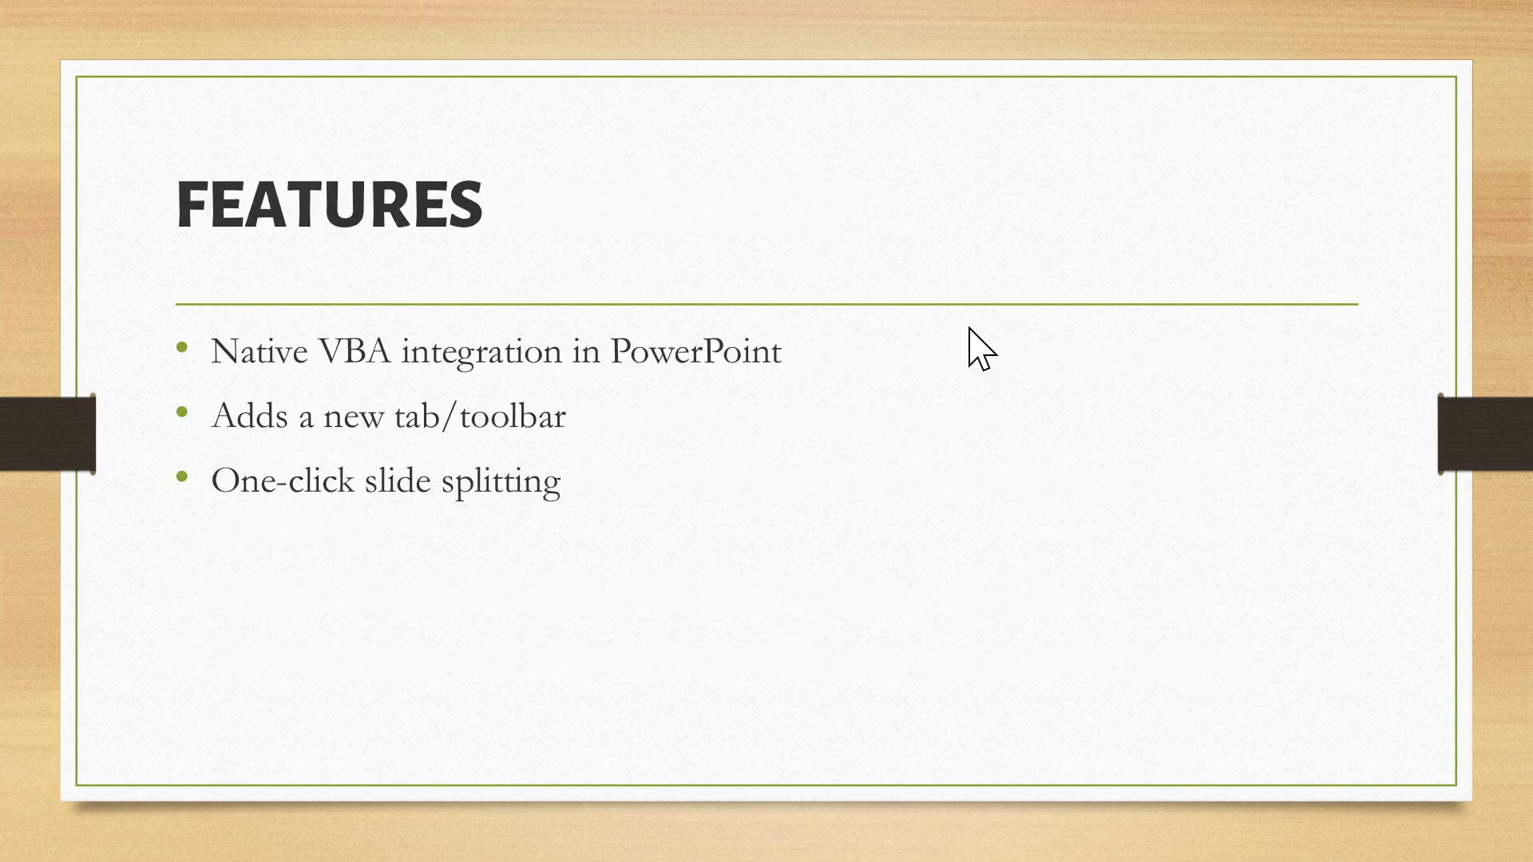
pyautogui.press('Right')
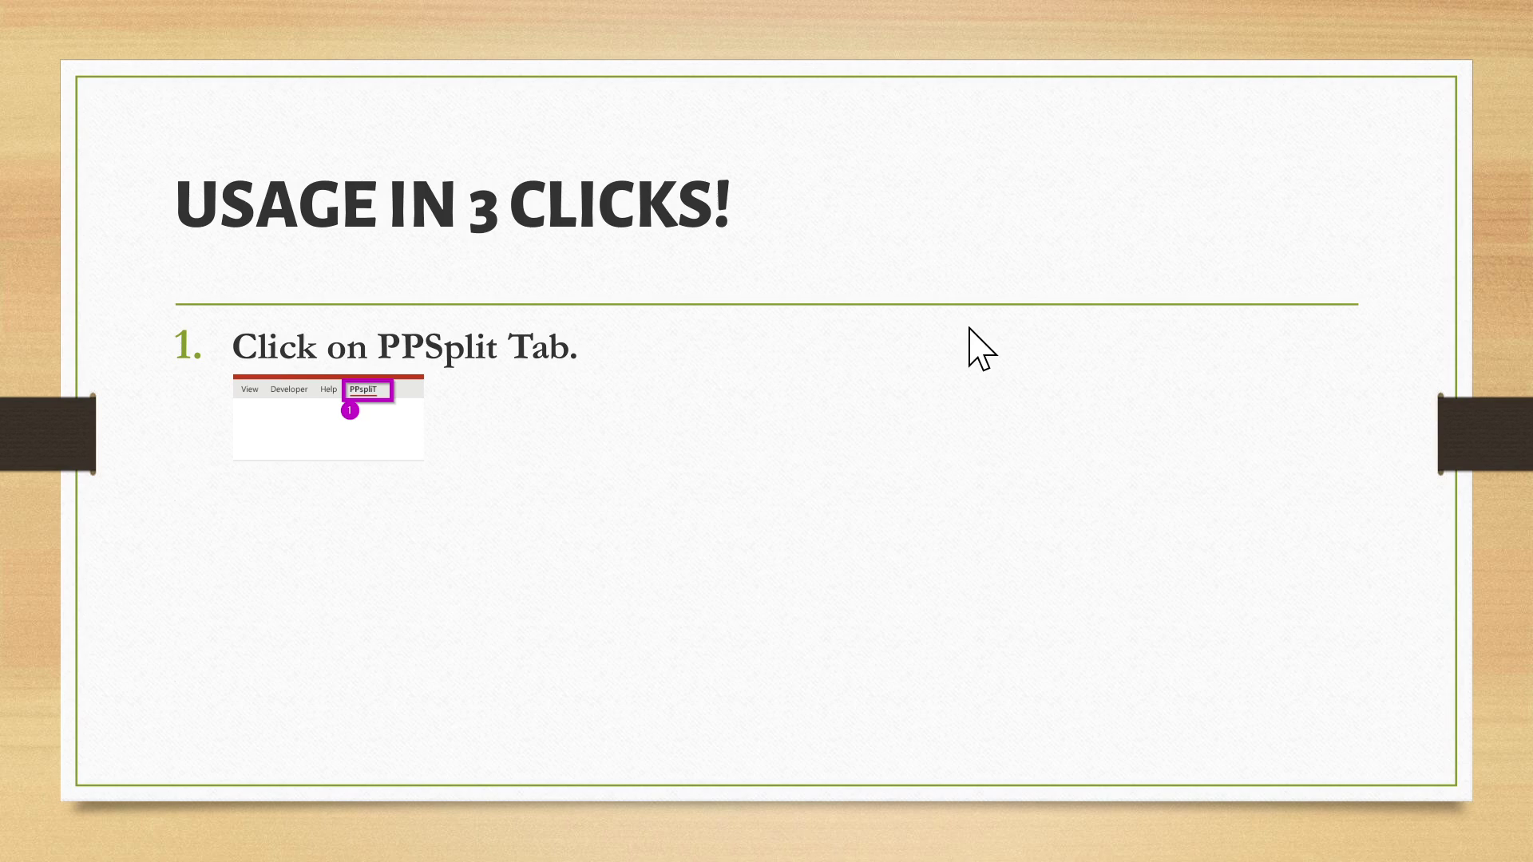
# - Advance the PDF slideshow through USAGE IN 3 CLICKS! and CAUTION to the EXAMPLE OF STEPS pages
pyautogui.press('Right')
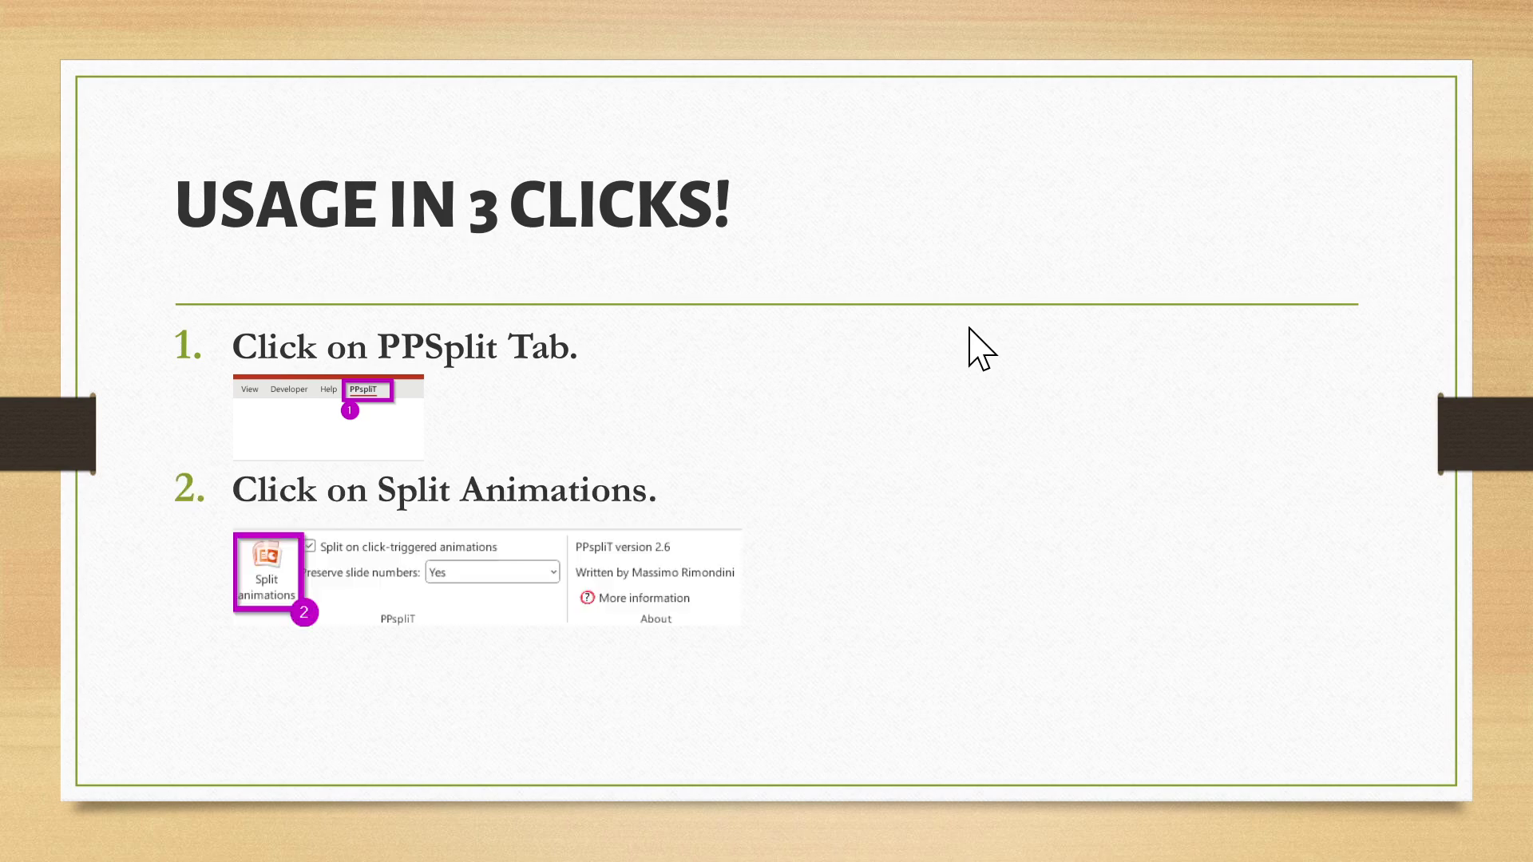
pyautogui.press('Right')
pyautogui.press('Right')
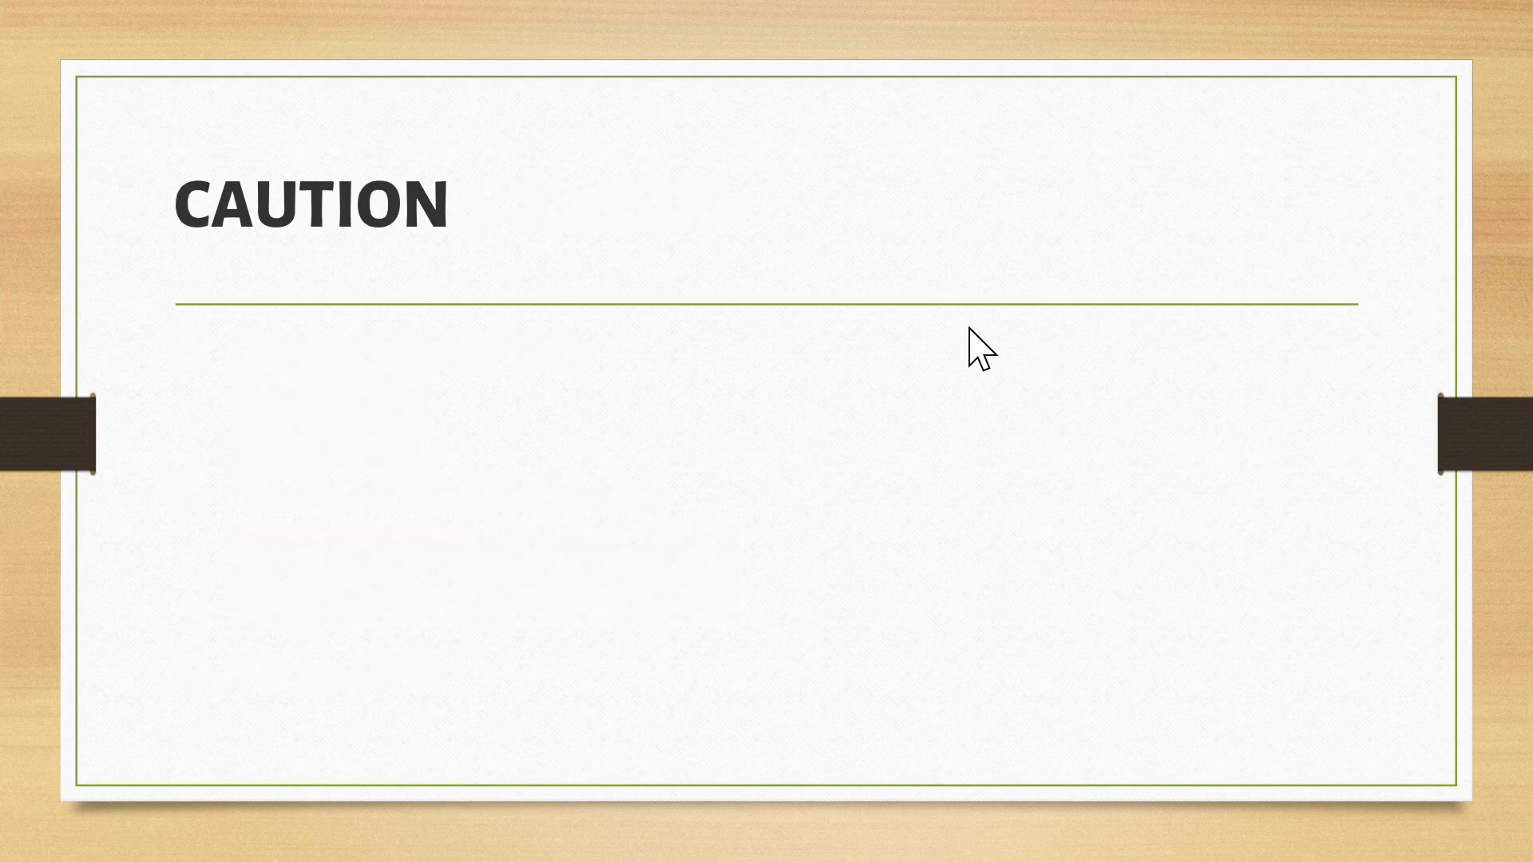
pyautogui.press('Right')
pyautogui.press('Right')
pyautogui.press('Right')
pyautogui.press('Right')
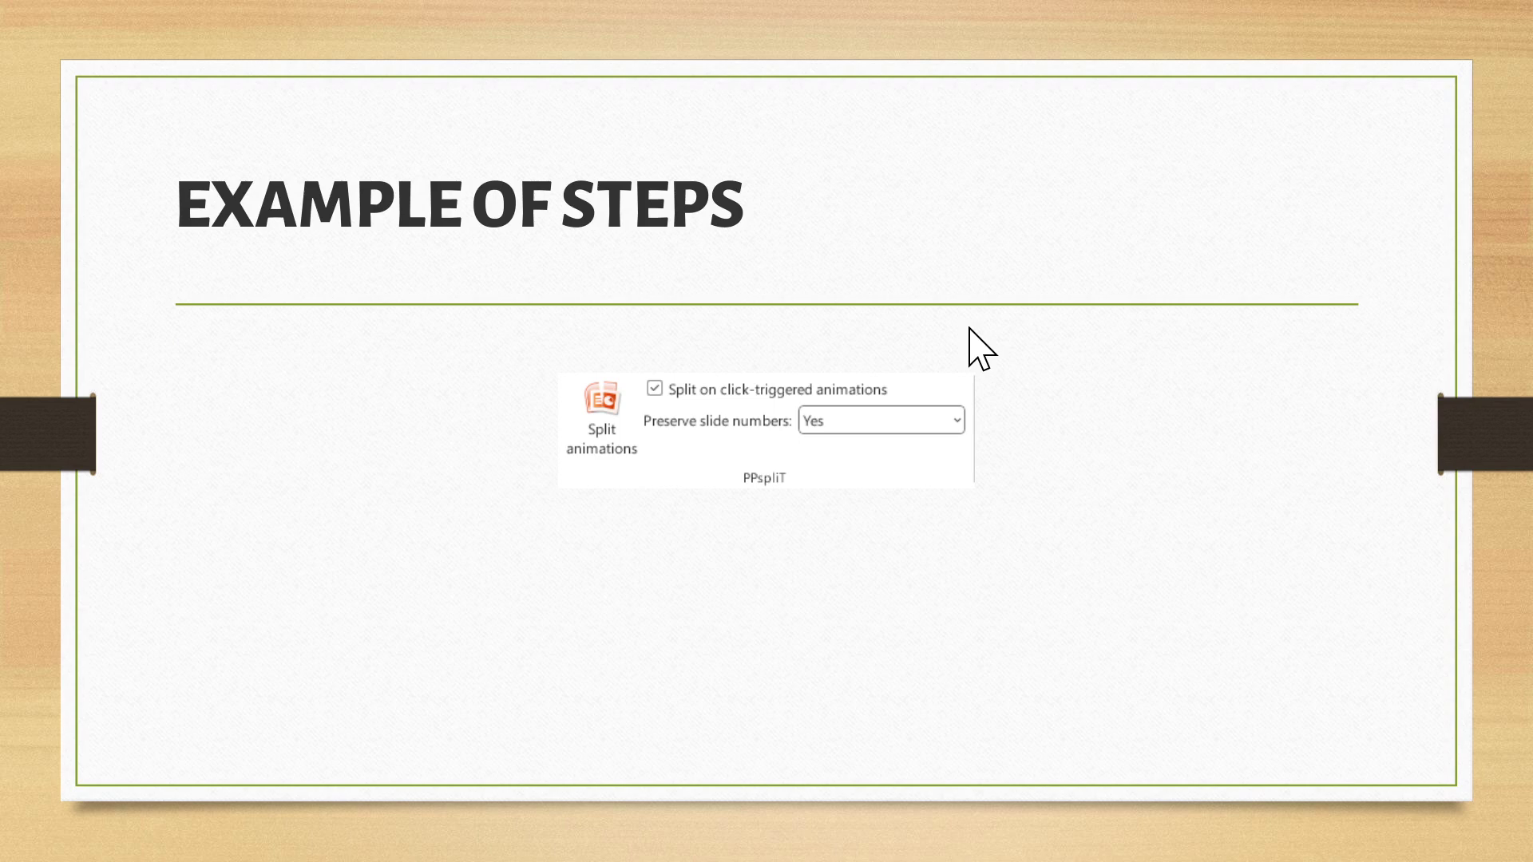
pyautogui.press('Right')
pyautogui.press('Right')
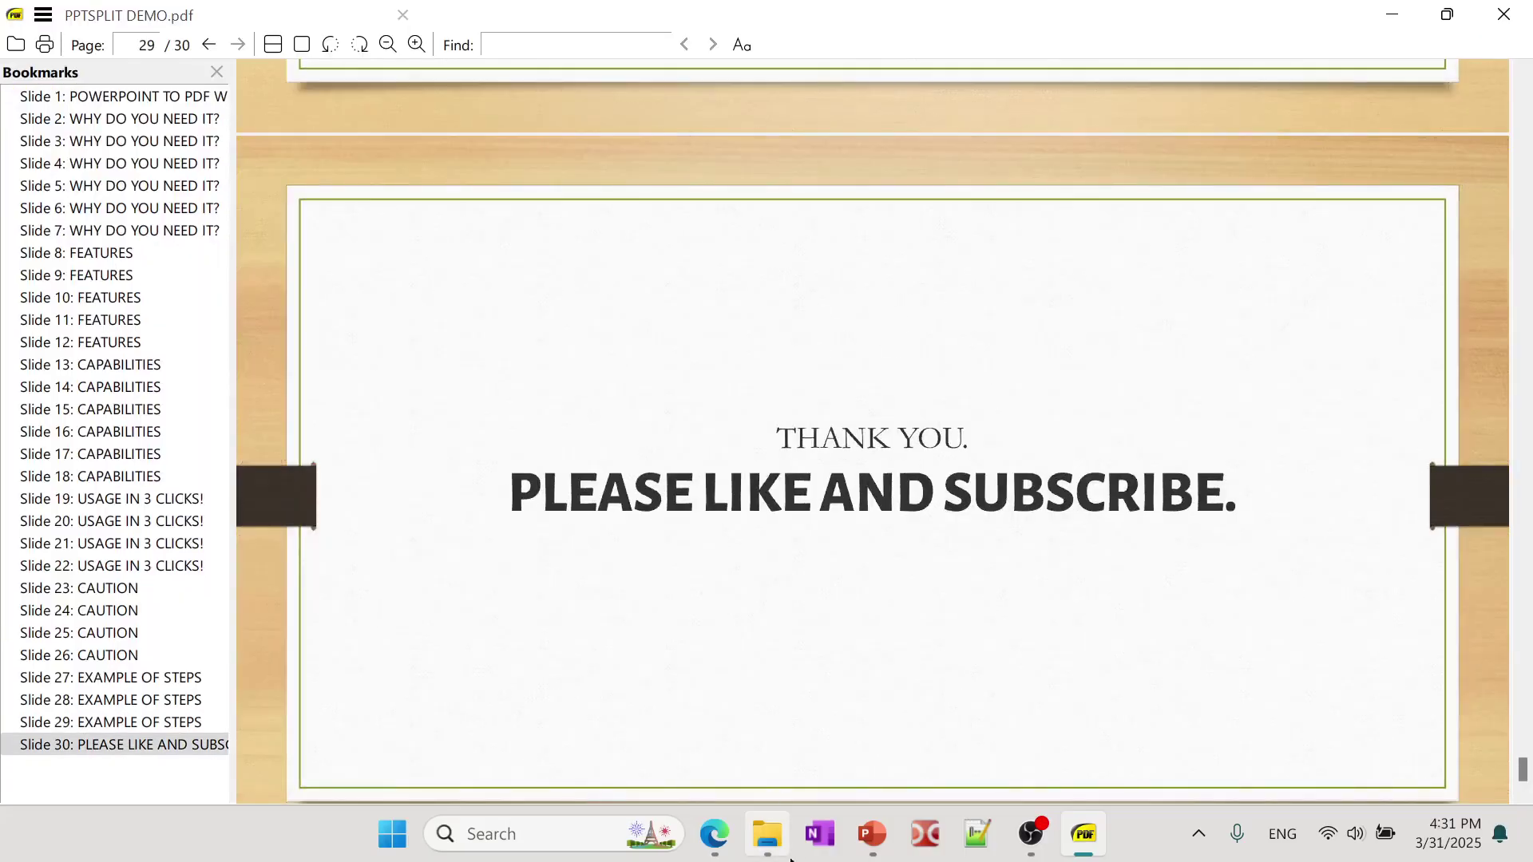
# - In the PowerPoint Split folder, select PPTSPLIT DEMO.pdf and bring up its context menu
pyautogui.click(767, 833)
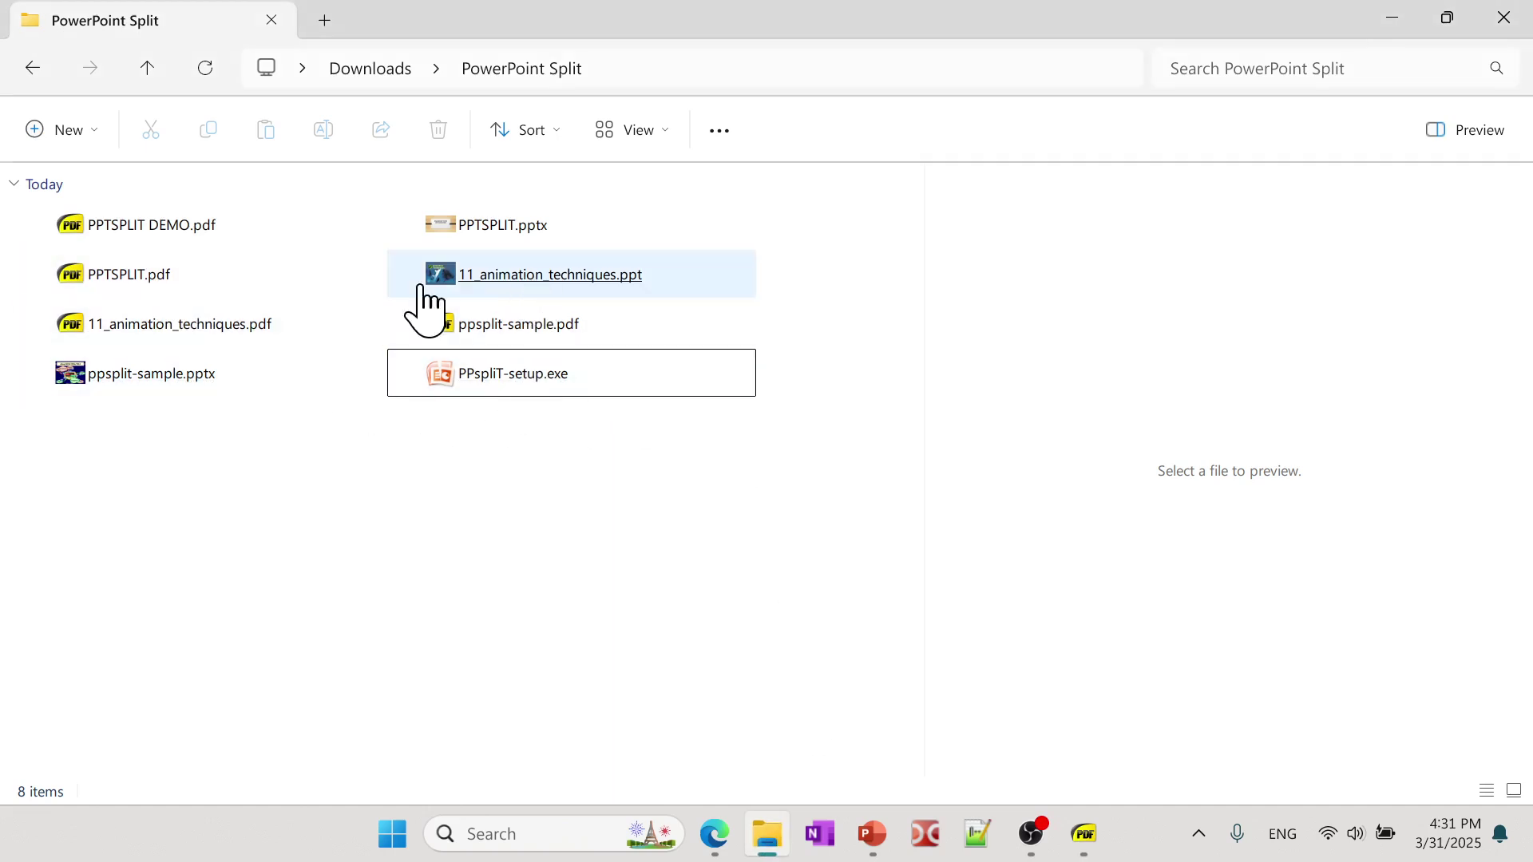
pyautogui.click(485, 239)
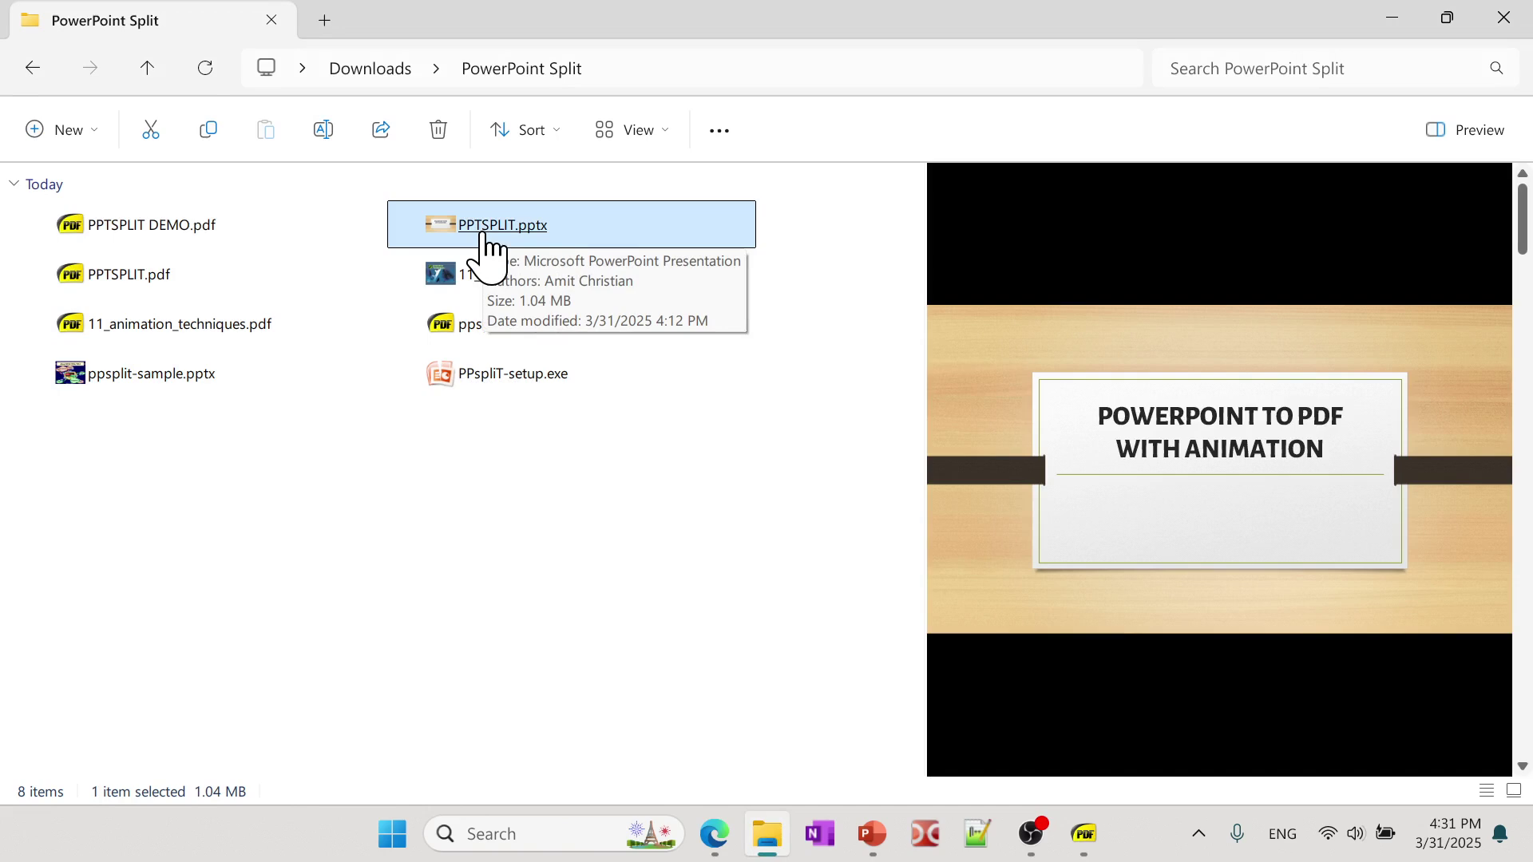
pyautogui.click(201, 233)
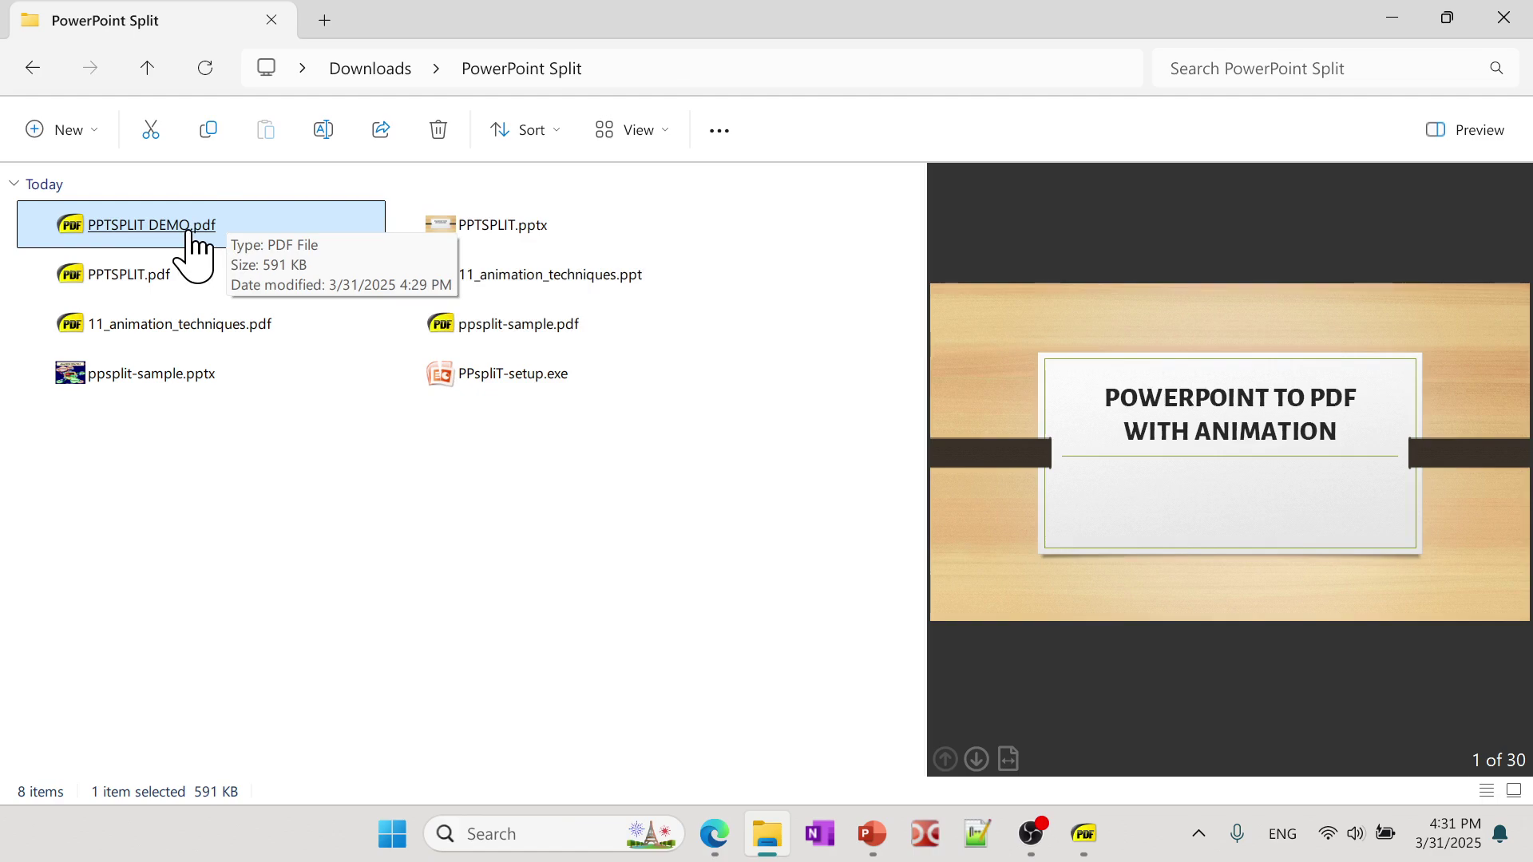
pyautogui.rightClick(190, 231)
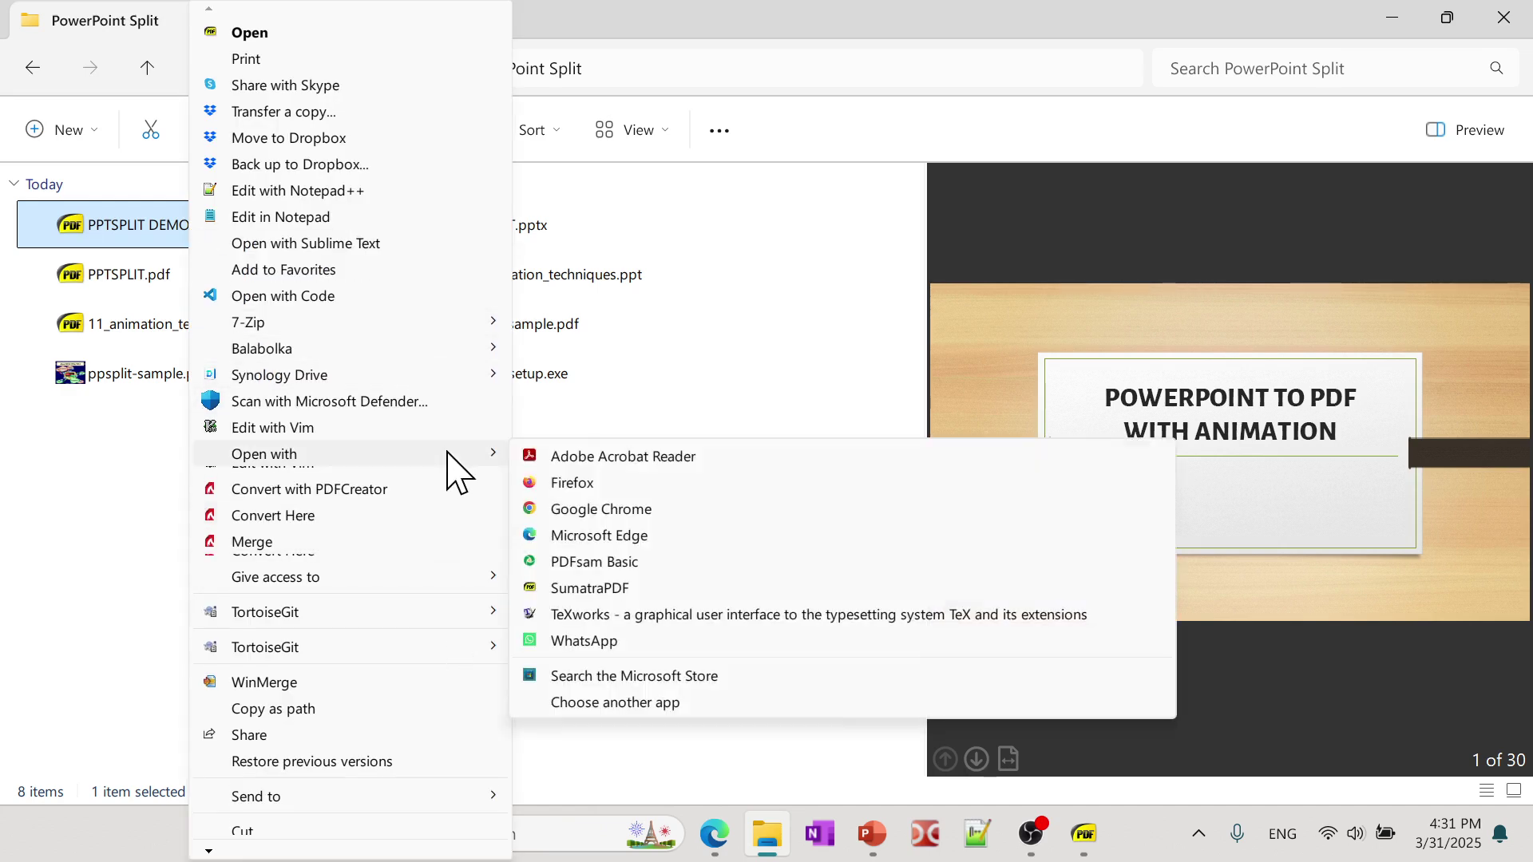
# - Open PPTSPLIT DEMO.pdf in Adobe Acrobat Reader, page through it in Full Screen Mode, then minimise
pyautogui.click(624, 460)
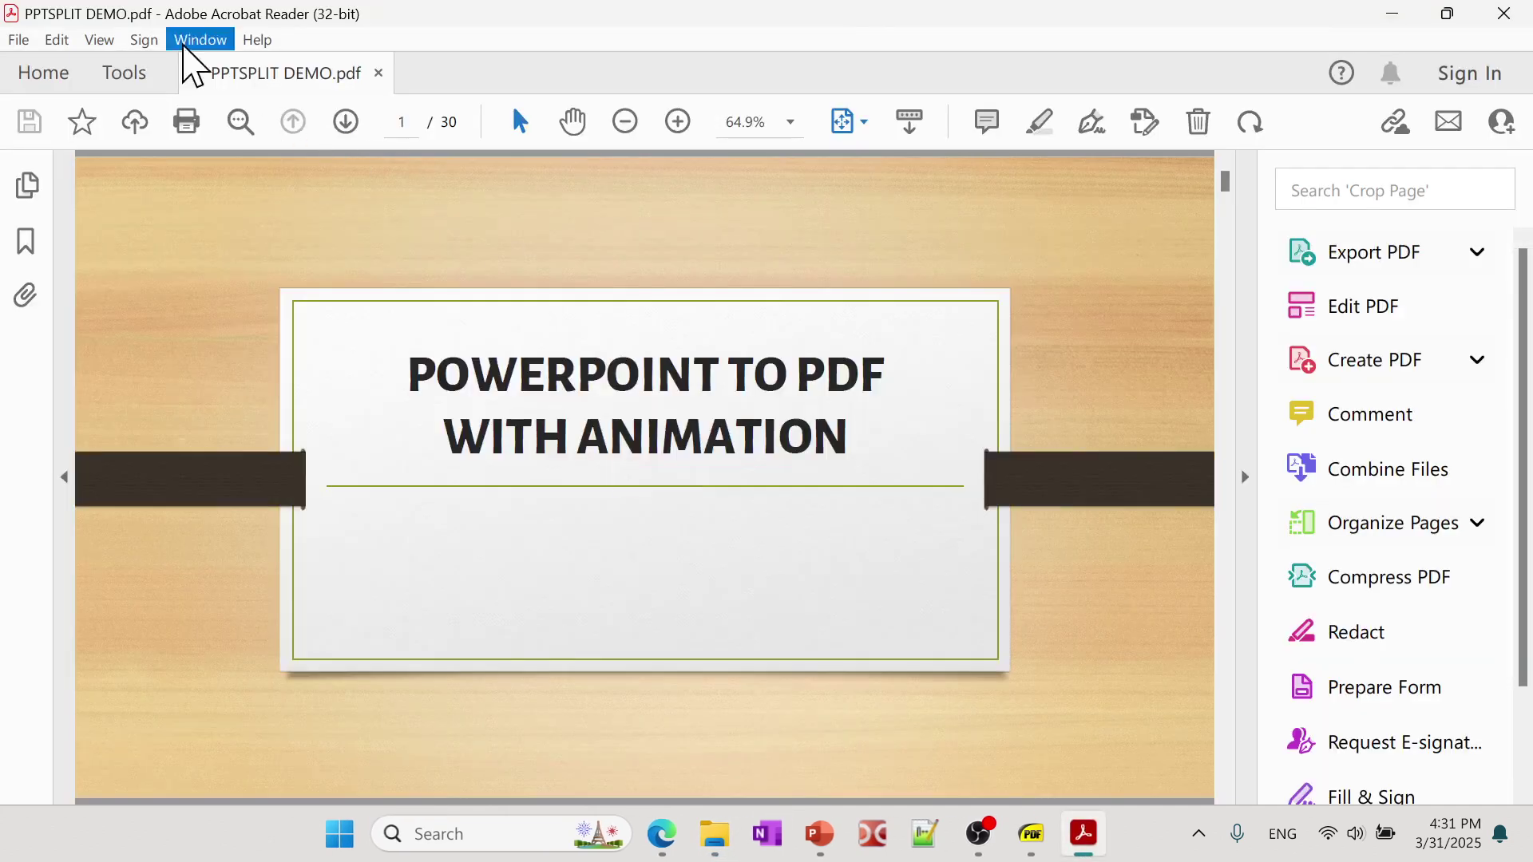
pyautogui.click(104, 41)
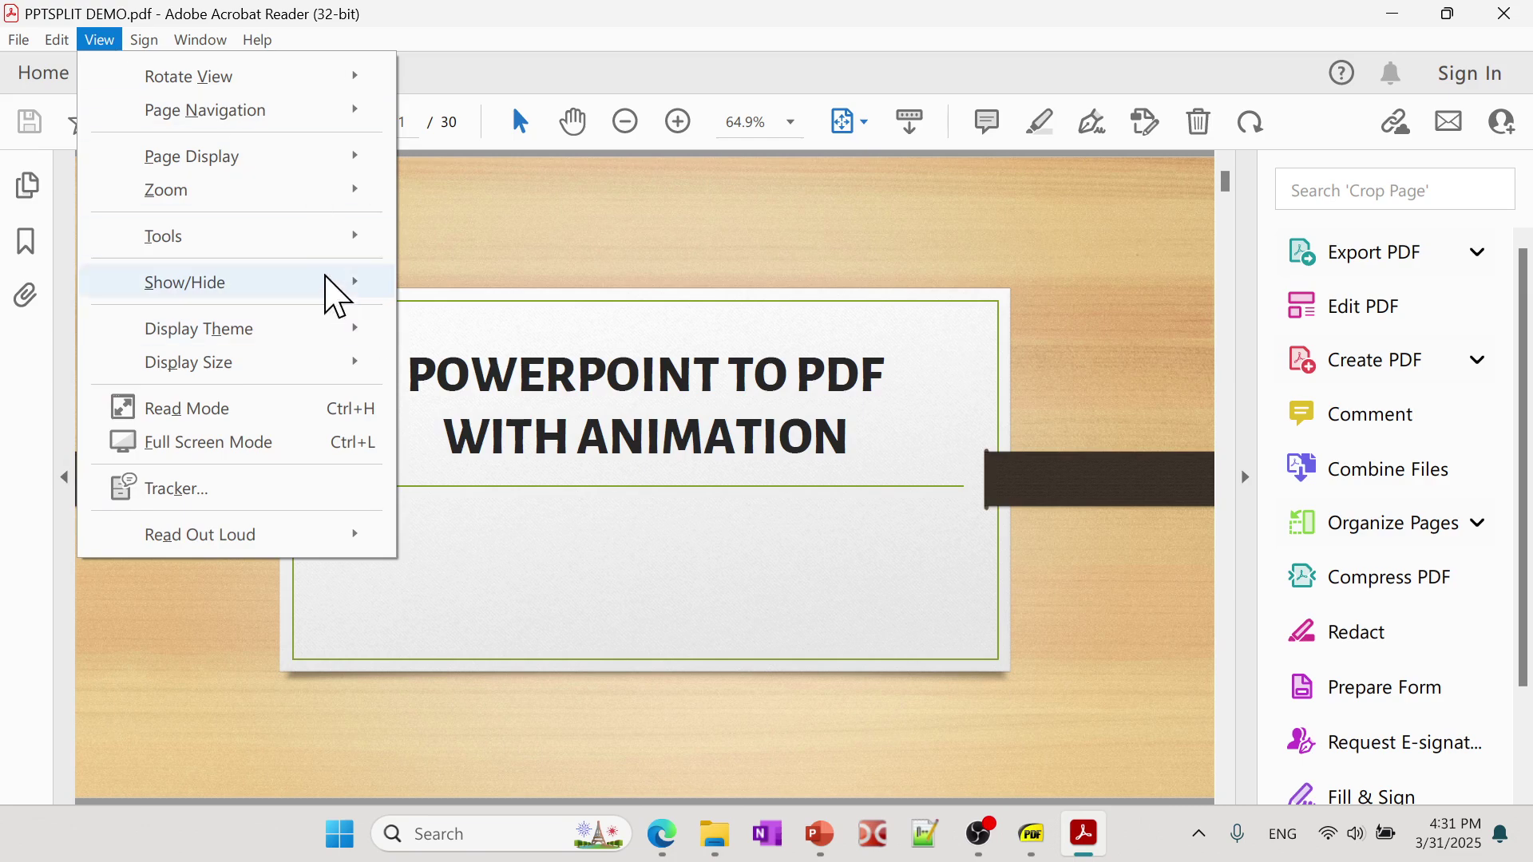
pyautogui.moveTo(326, 158)
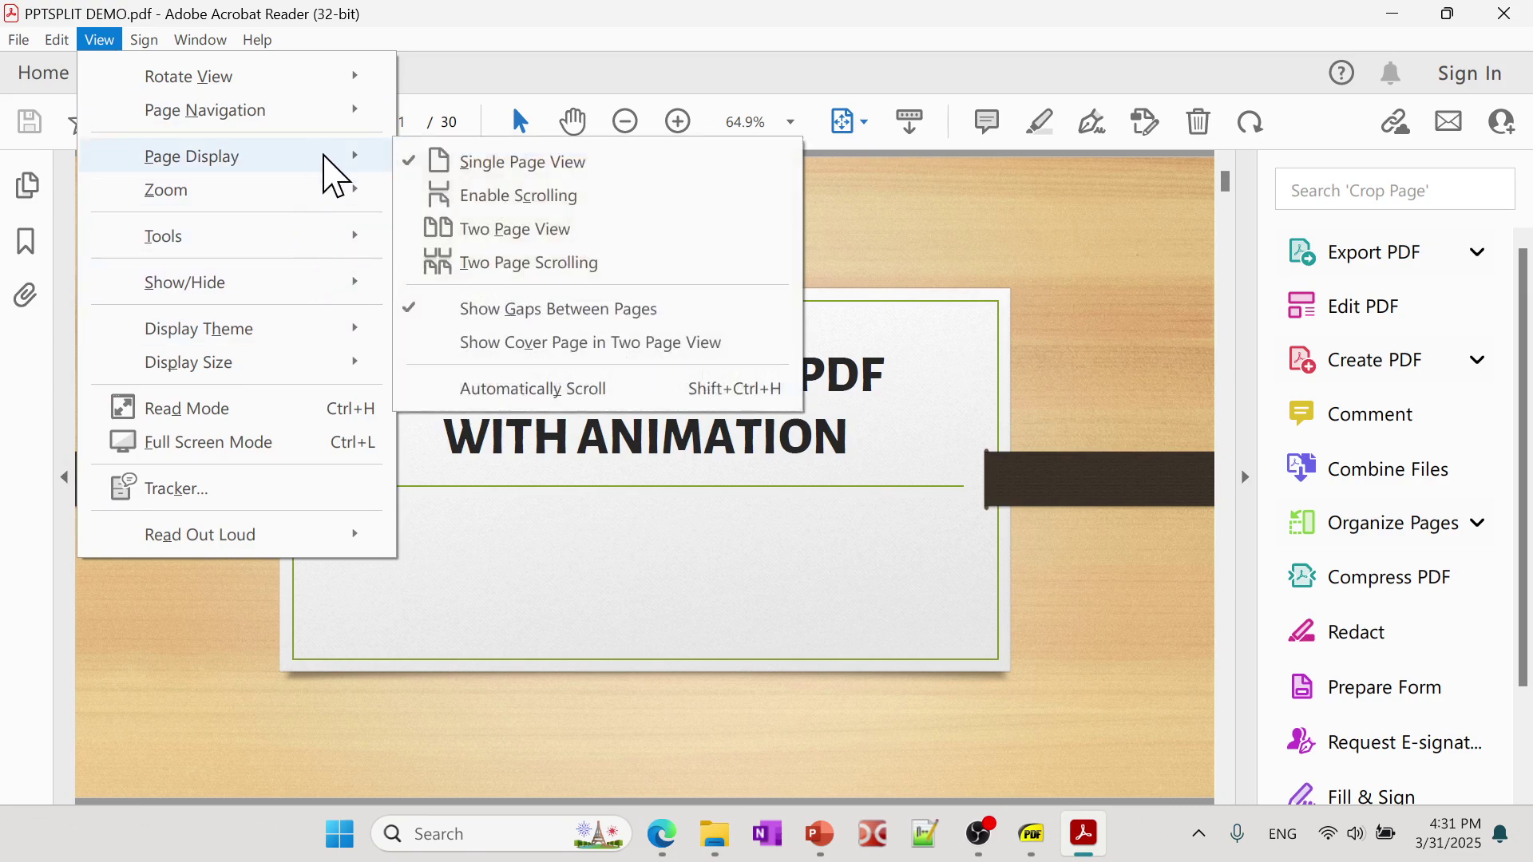
pyautogui.moveTo(305, 110)
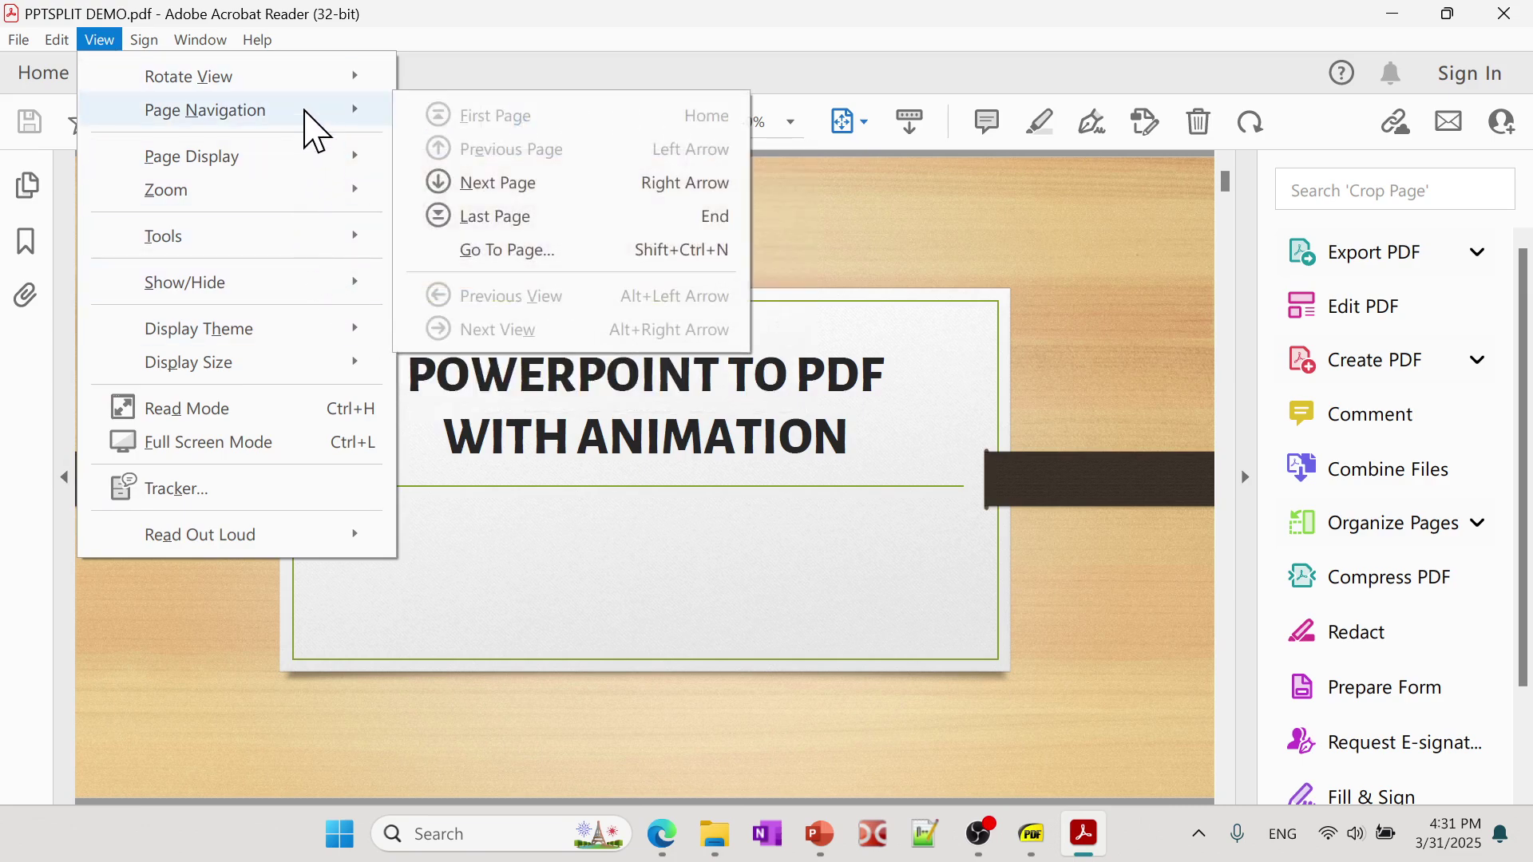
pyautogui.click(598, 44)
pyautogui.hotkey('ctrl', 'l')
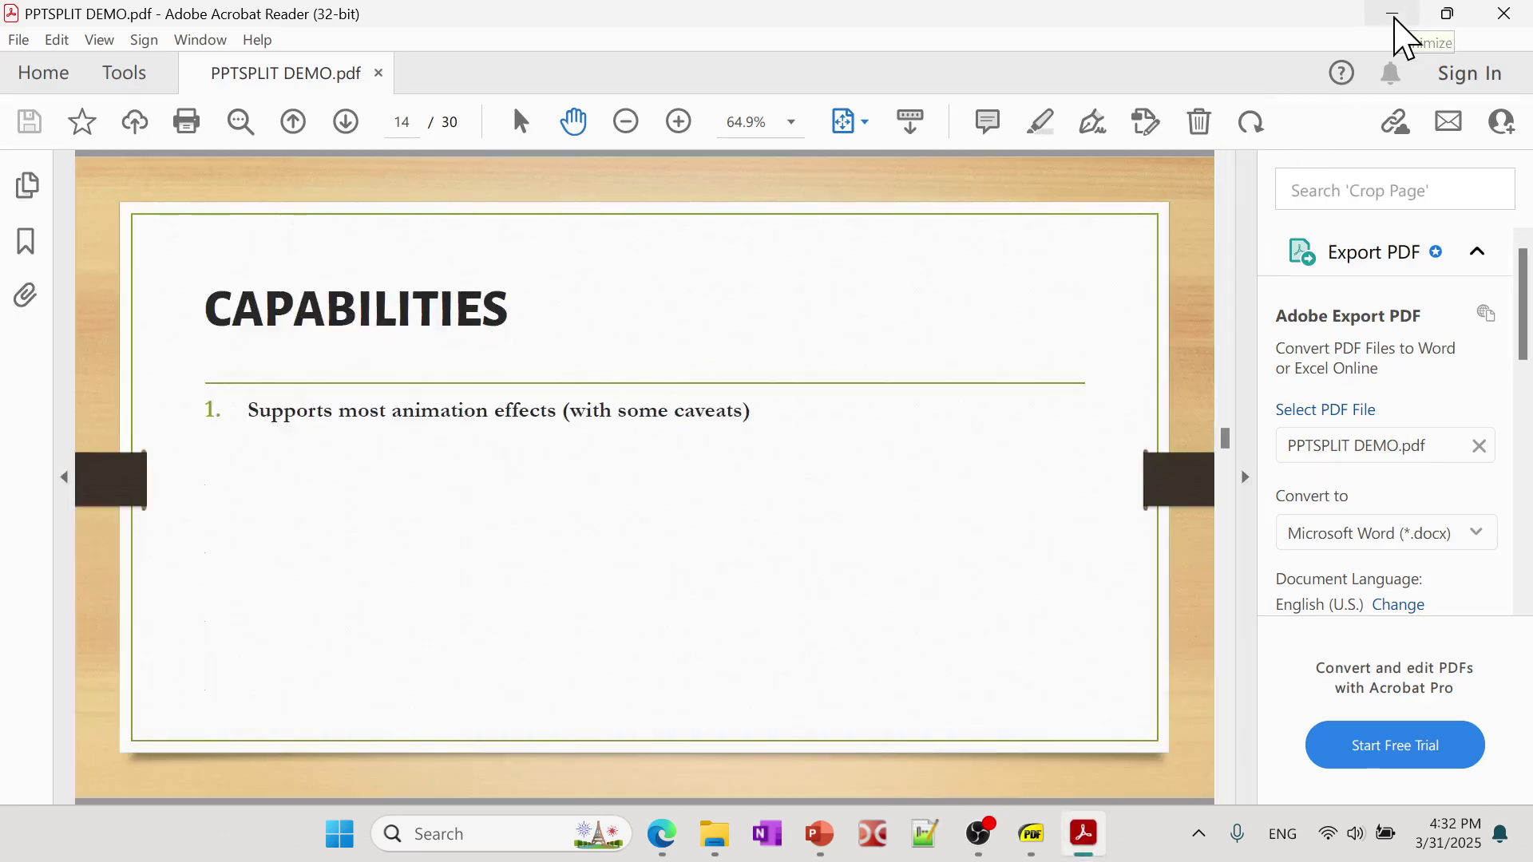
pyautogui.click(1393, 13)
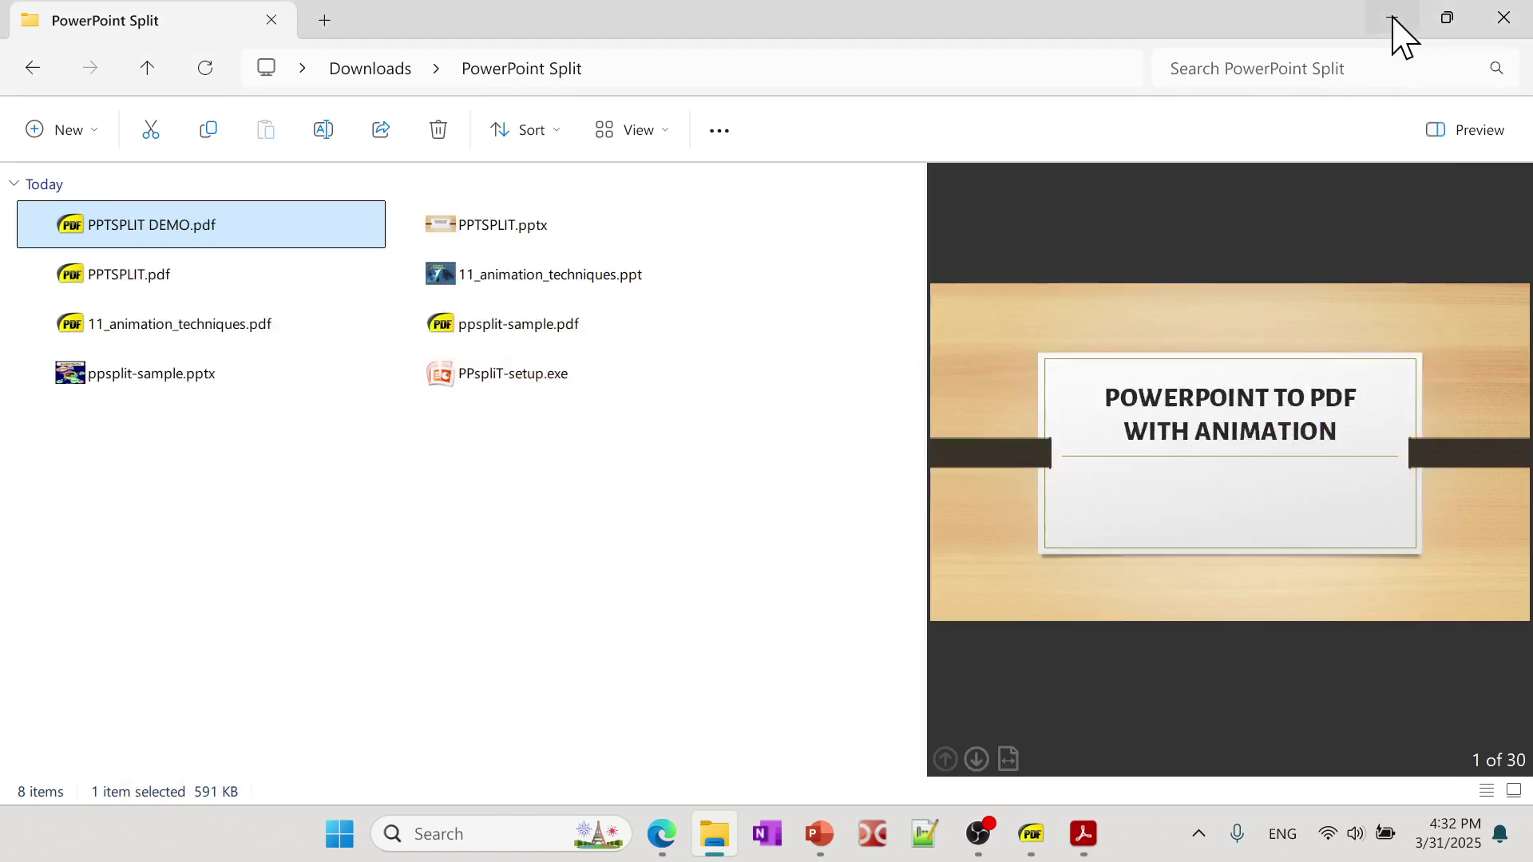